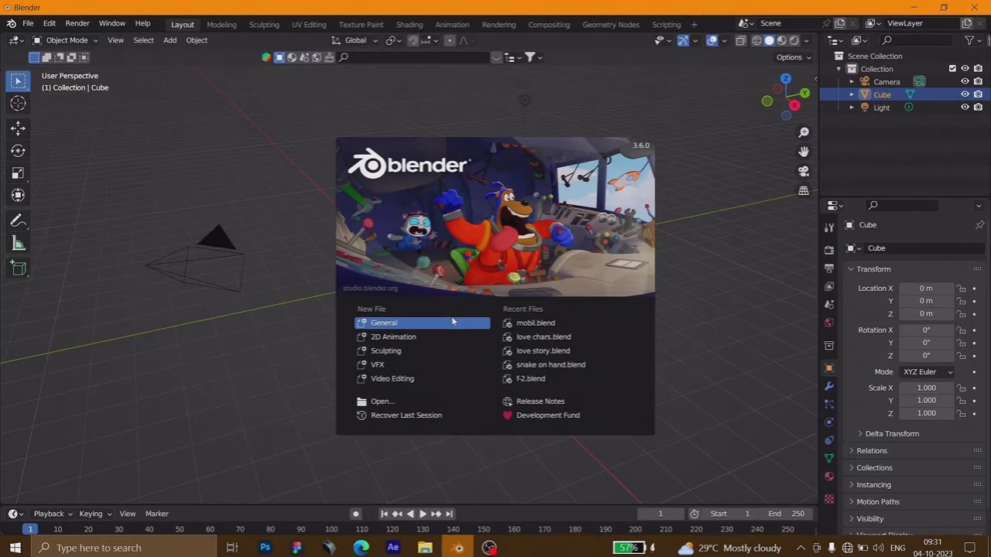
Start a VFX project and pick 20231004_064114.mp4 from Downloads in the clip browser
click(417, 370)
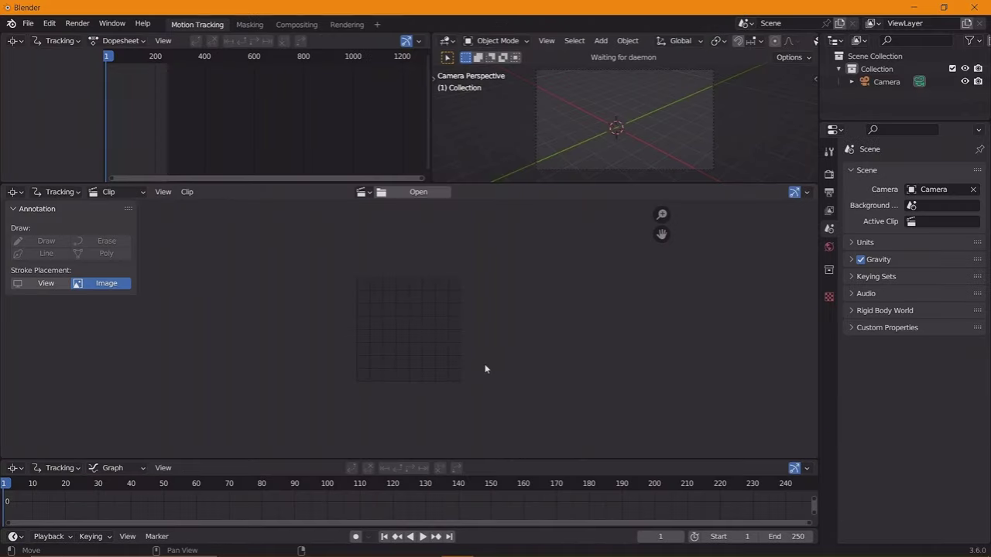
click(417, 193)
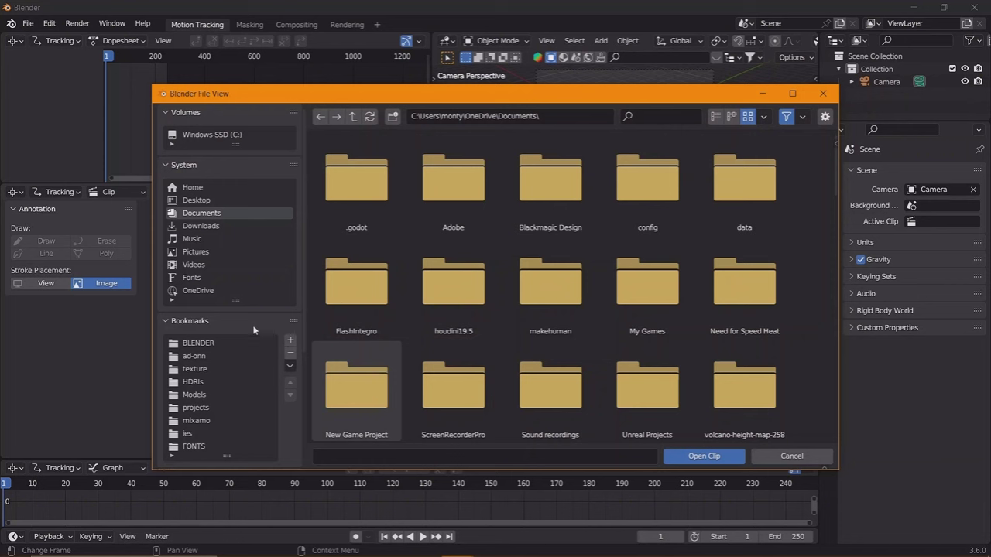
click(211, 226)
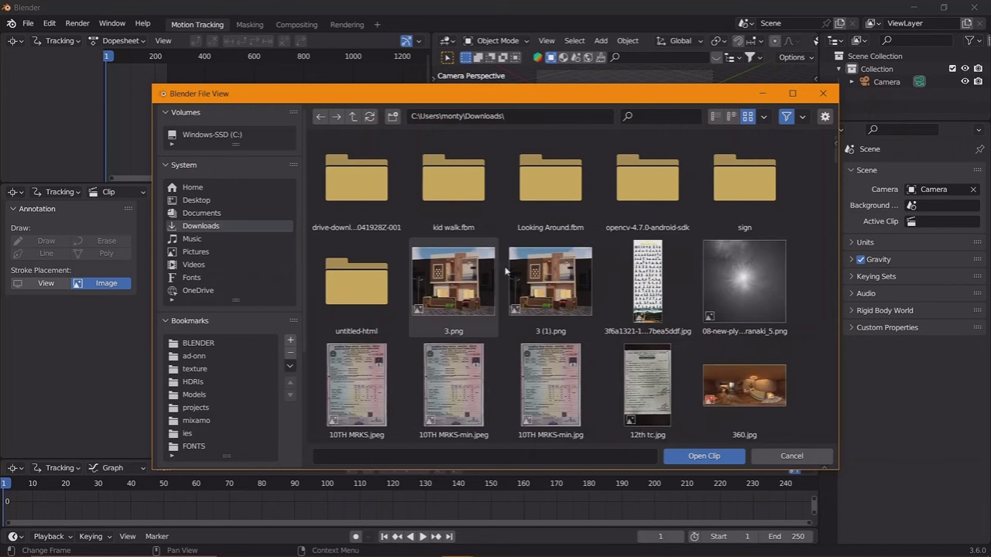
scroll(510, 276, down, 2)
scroll(518, 289, down, 3)
scroll(518, 289, down, 2)
scroll(518, 289, down, 3)
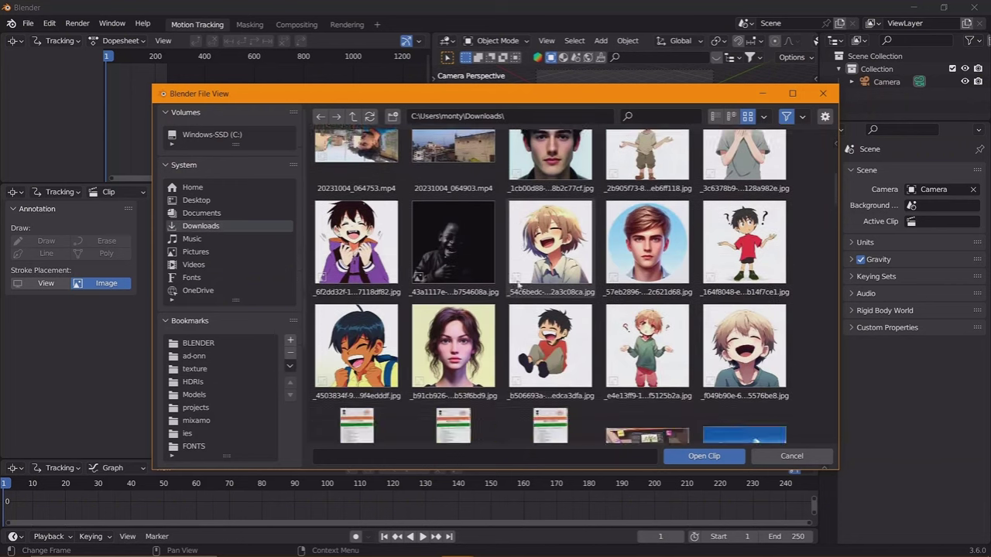
scroll(514, 285, up, 3)
scroll(514, 284, up, 1)
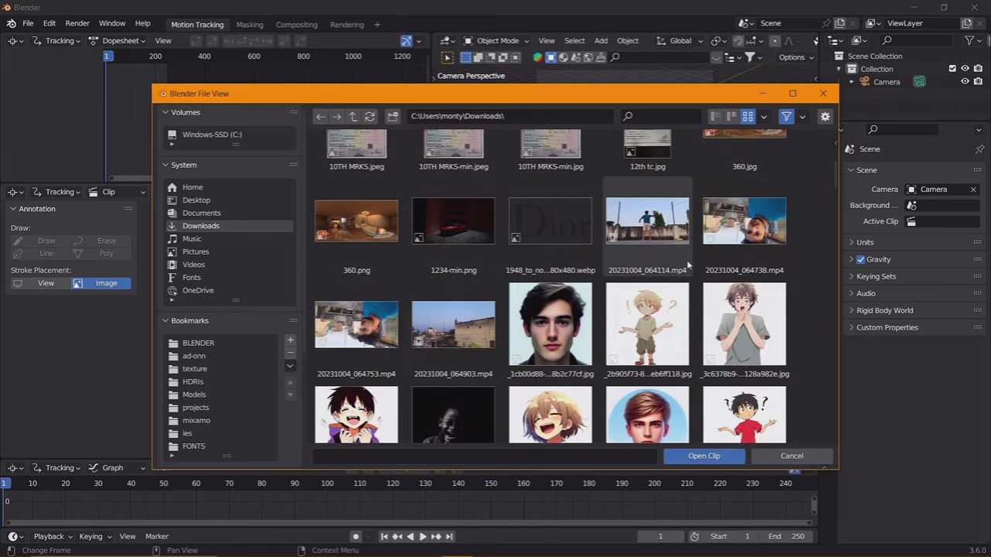
click(655, 234)
double_click(656, 235)
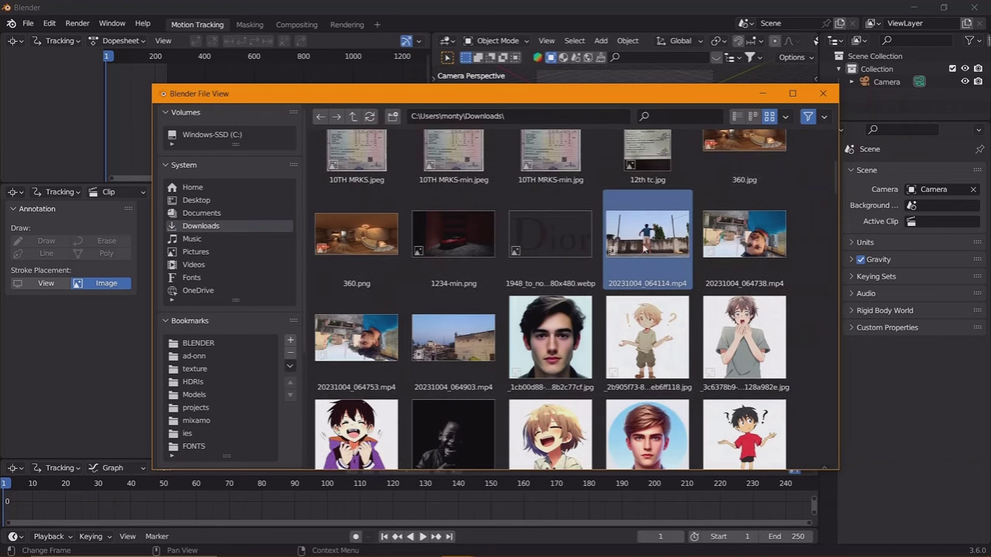
Reopen the clip browser and load 20231004_064114.mp4 from Downloads into the Clip Editor
click(812, 92)
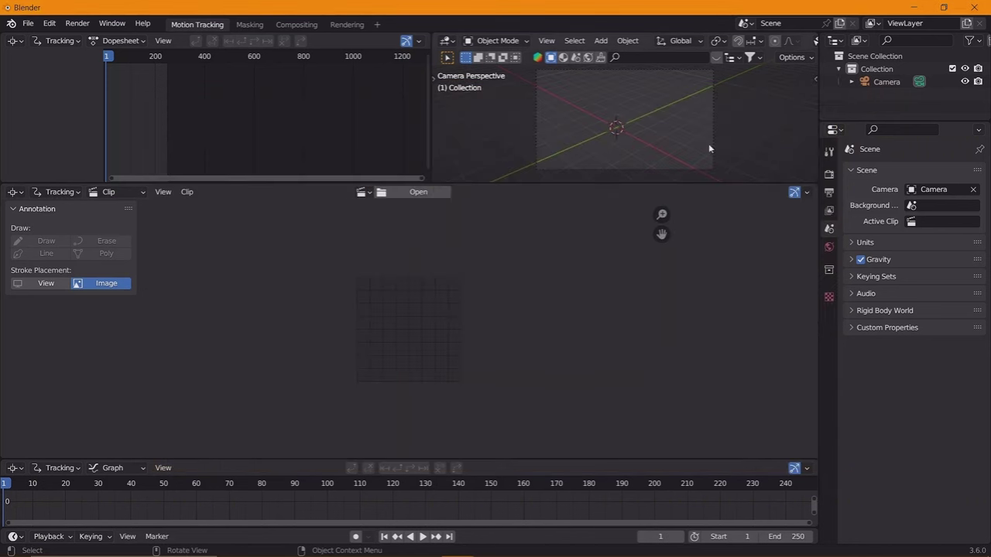
click(410, 194)
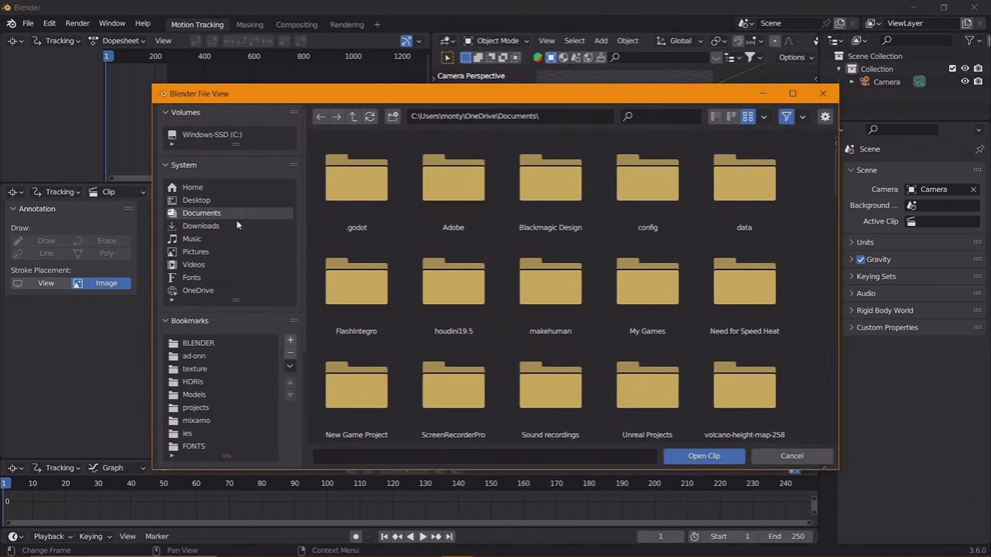
click(224, 227)
scroll(530, 316, down, 4)
scroll(531, 315, down, 3)
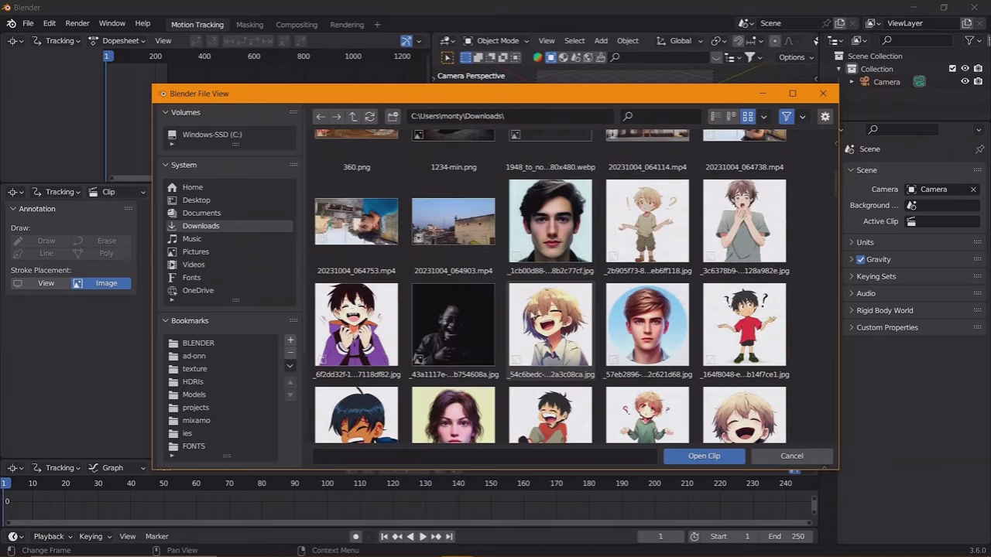
scroll(588, 287, up, 1)
scroll(620, 271, up, 1)
scroll(644, 262, up, 2)
click(644, 261)
double_click(644, 262)
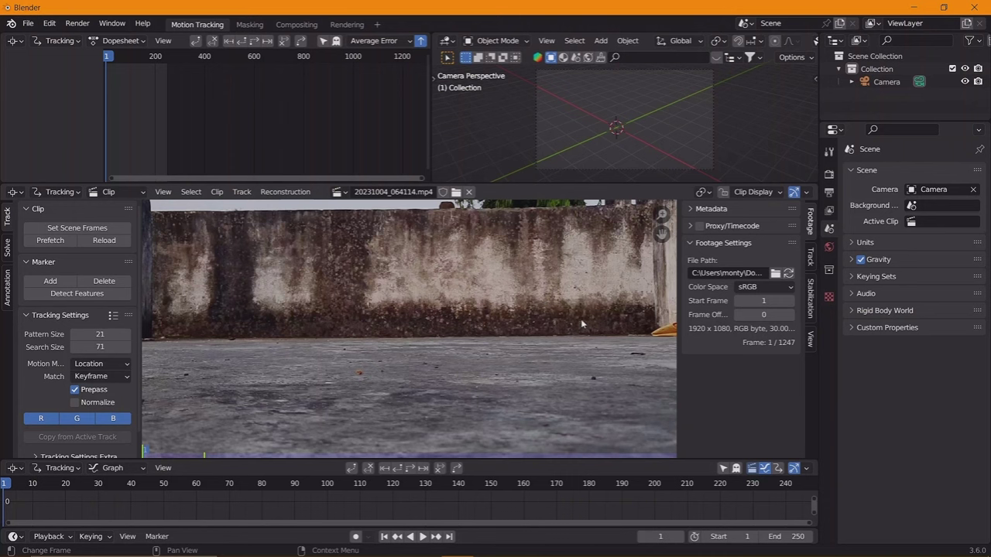
Match the scene frame range to the clip's 1247 frames and zoom the timeline out
scroll(380, 292, down, 2)
scroll(380, 292, down, 2)
scroll(380, 292, up, 1)
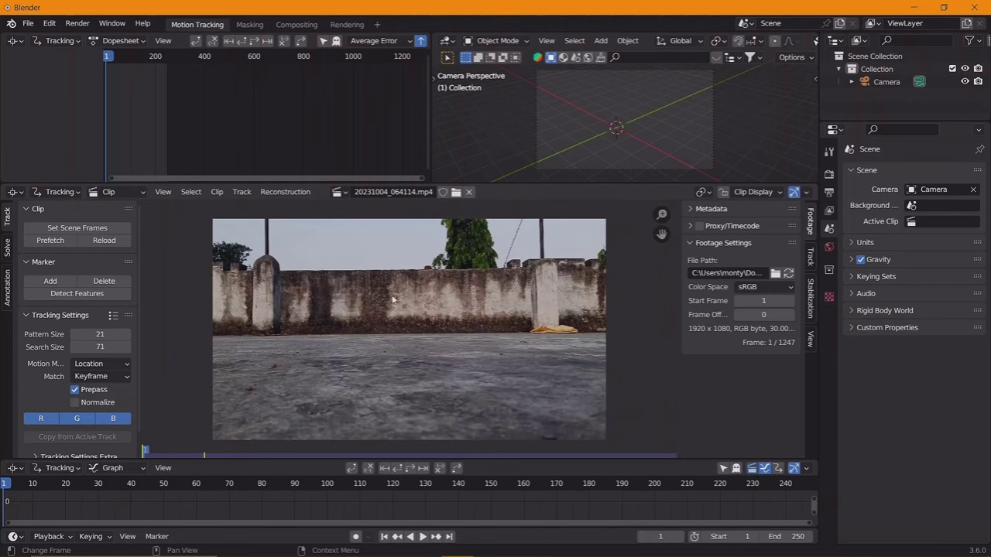
scroll(359, 489, down, 1)
scroll(359, 489, down, 1)
click(138, 484)
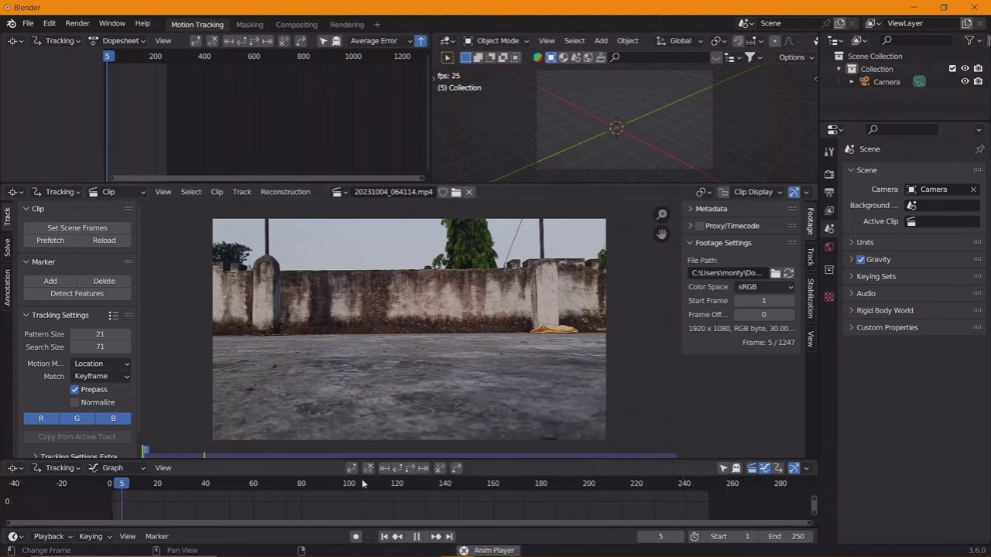
click(78, 228)
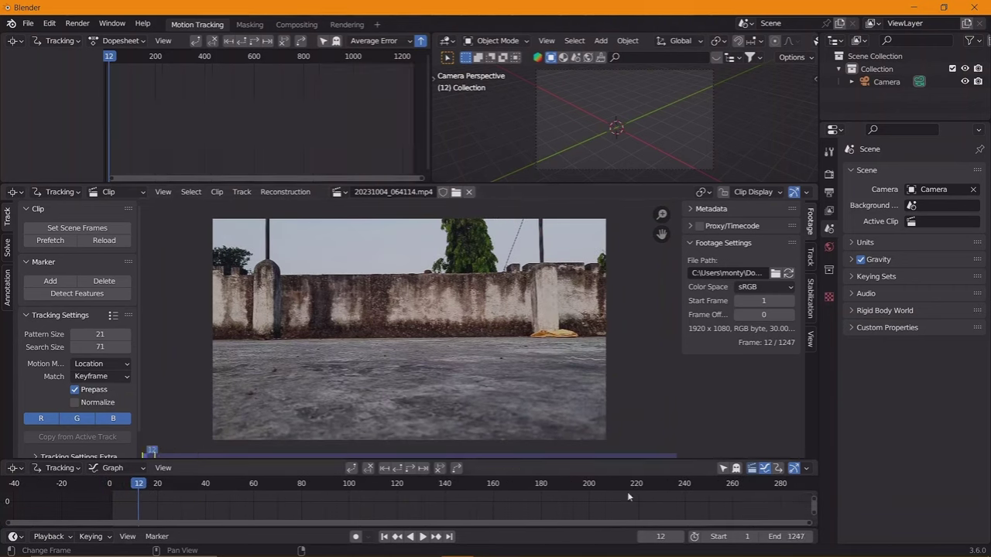
ctrl+middle_drag(629, 497, 444, 480)
Play through the footage and scrub back to around frame 331, where the person appears
key(space)
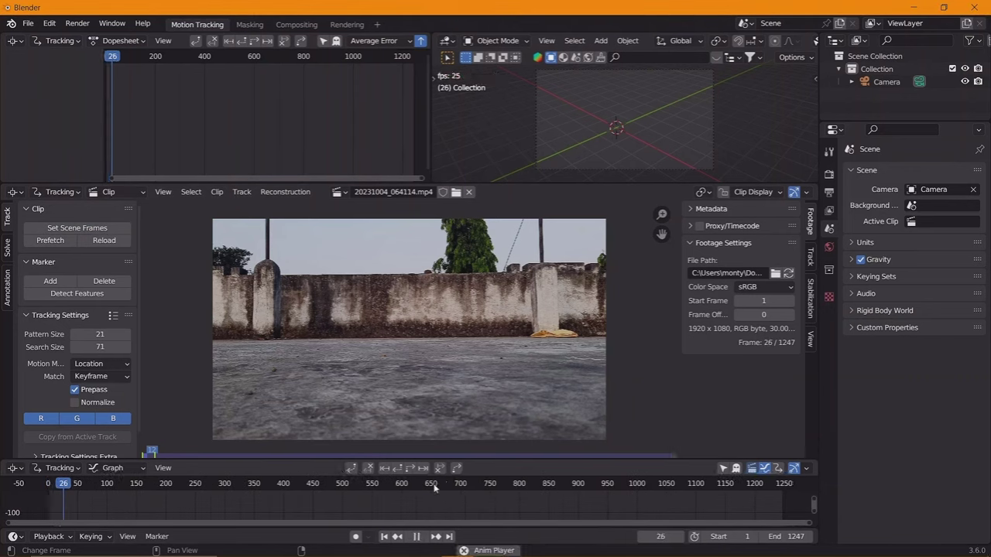
key(space)
click(207, 491)
key(space)
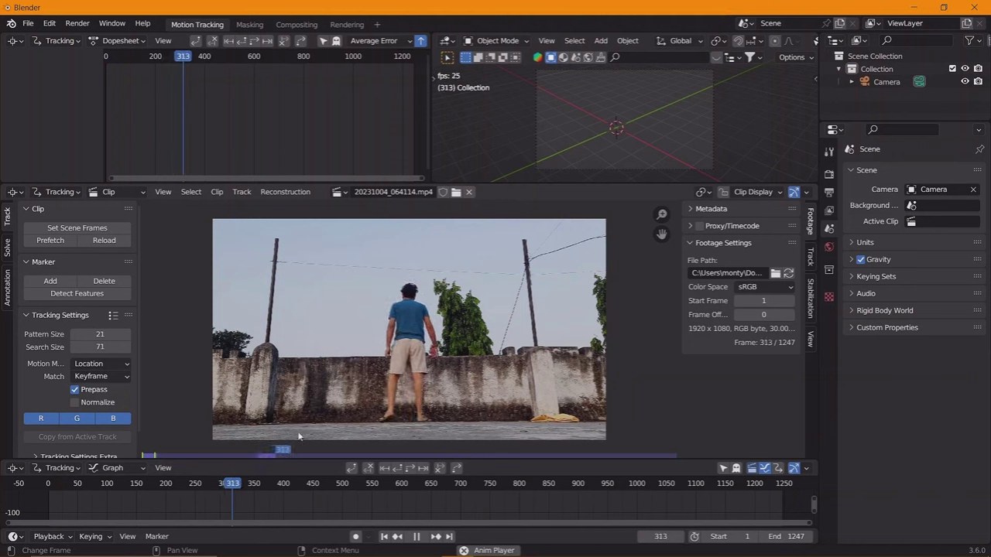
key(space)
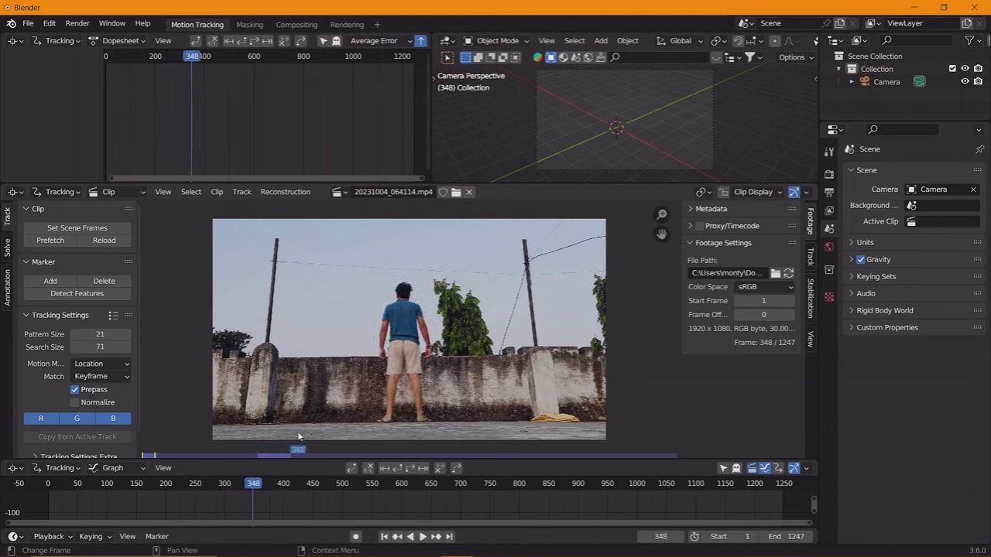
drag(254, 485, 248, 500)
text(340)
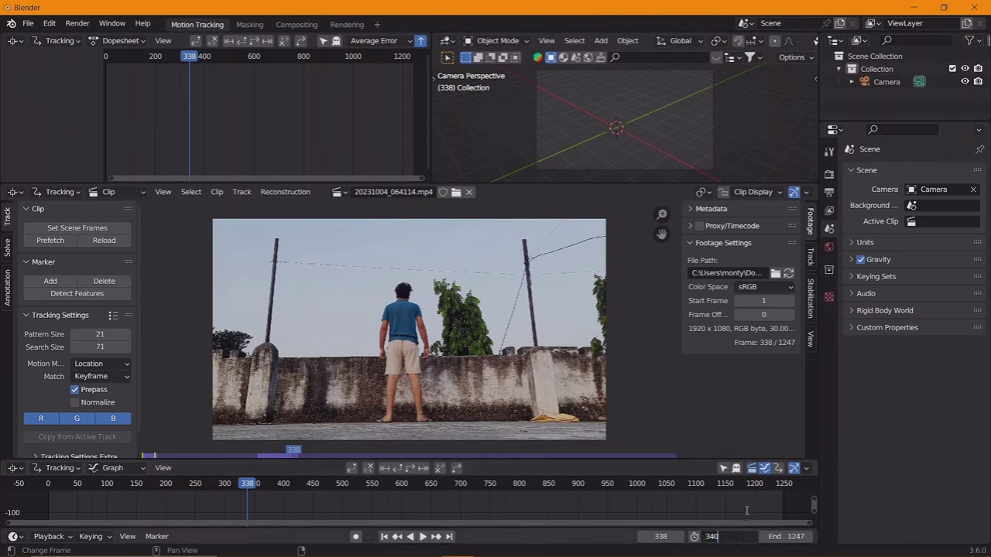
Set the scene start frame to 340 and the end frame to 850
key(Return)
middle_drag(774, 508, 731, 507)
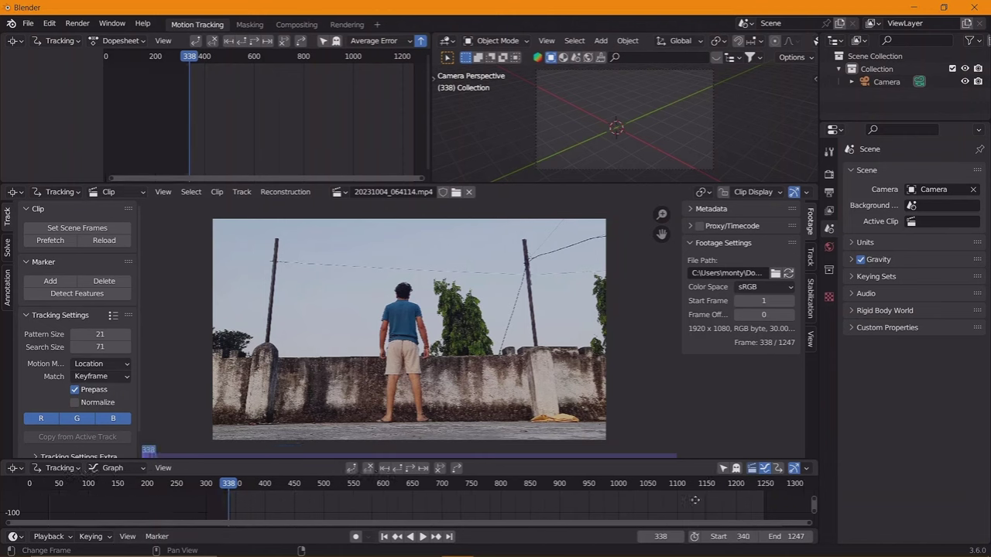
click(635, 485)
drag(635, 486, 582, 494)
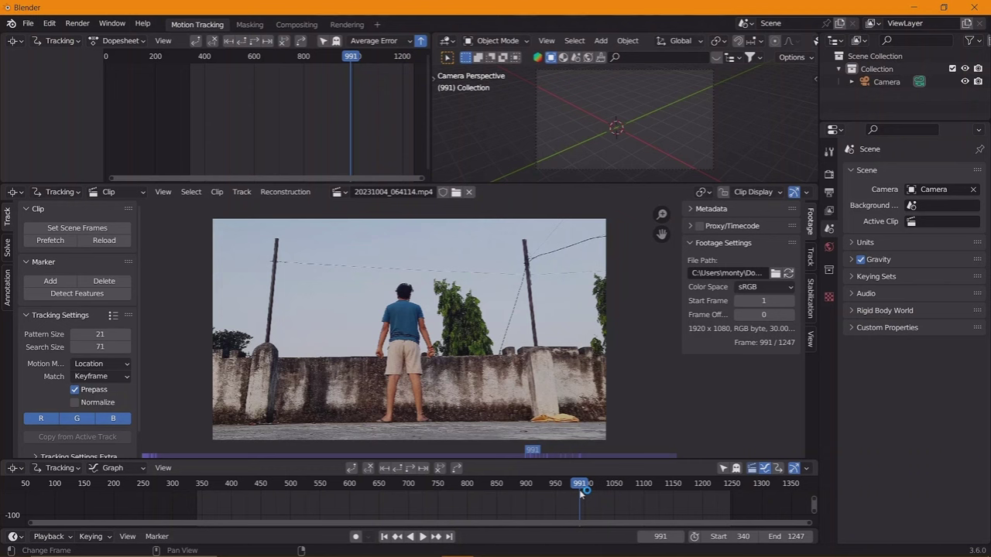
drag(577, 492, 500, 497)
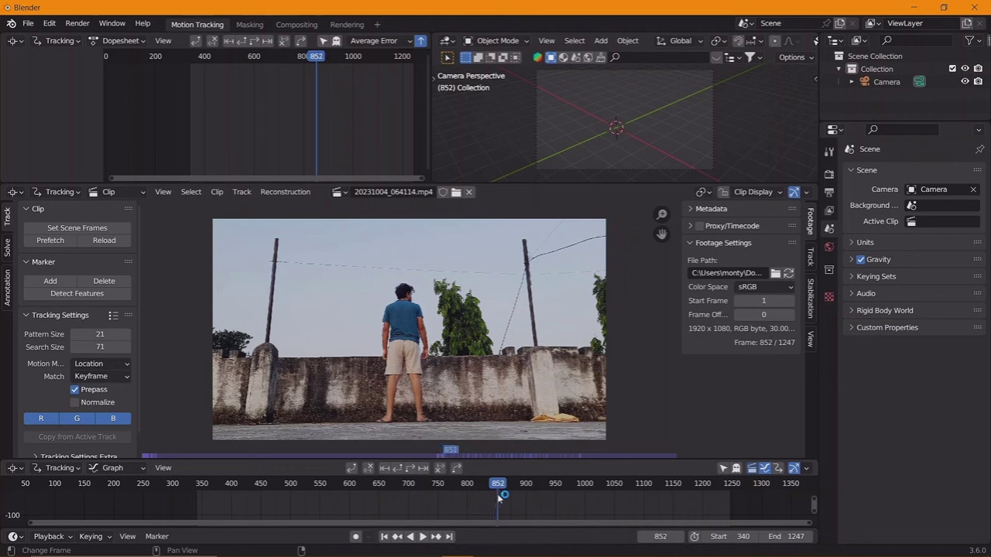
click(793, 539)
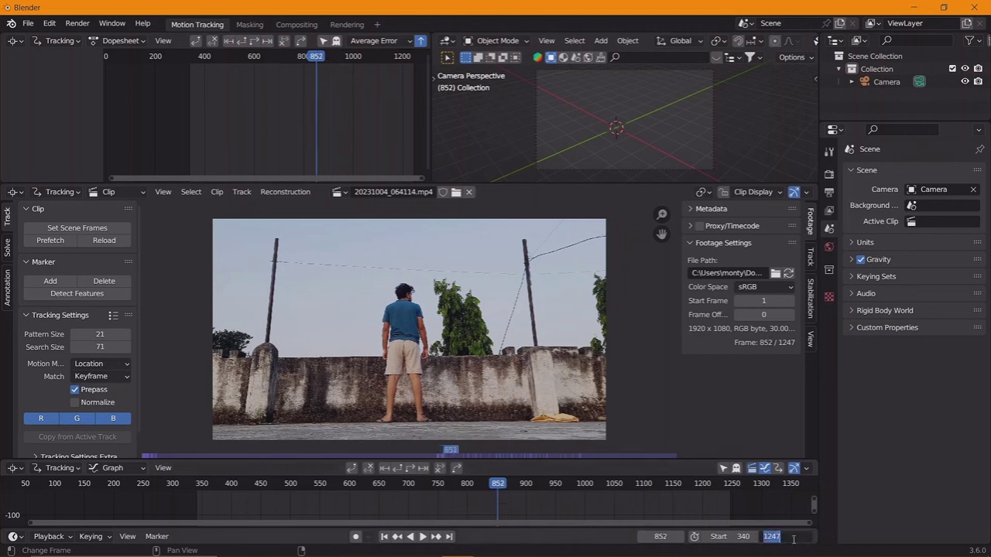
text(850)
key(Return)
Play the 340–850 range to preview it, then return to frame 333
key(space)
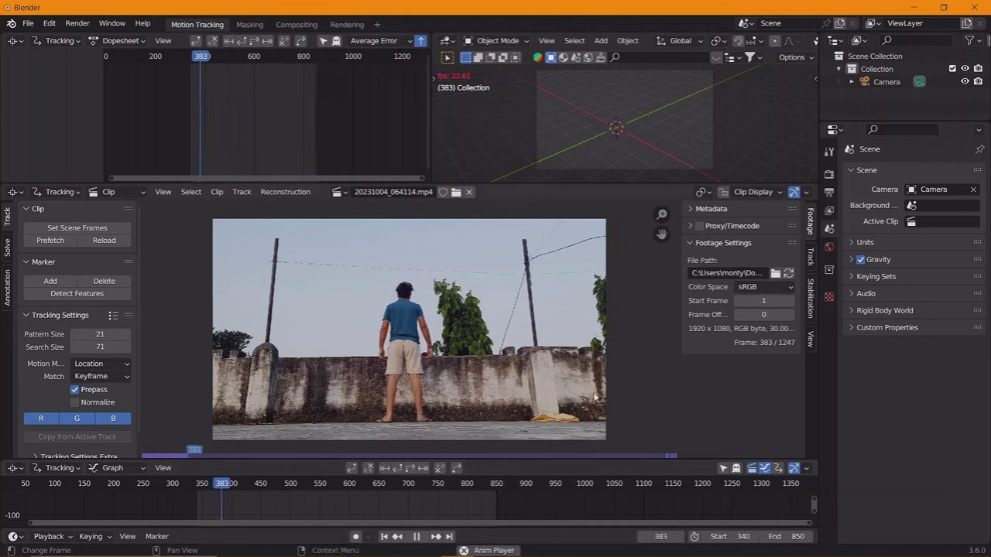
key(space)
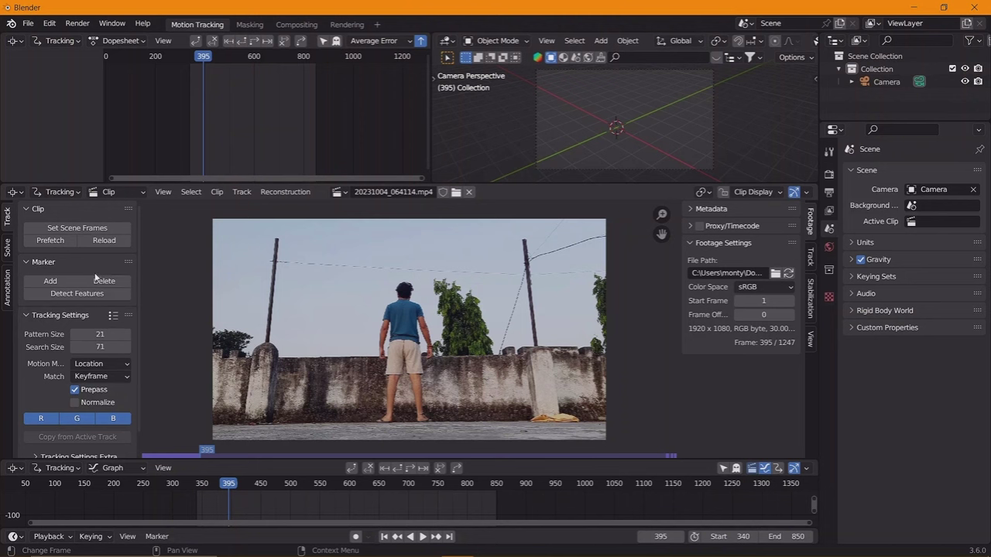
key(space)
key(space)
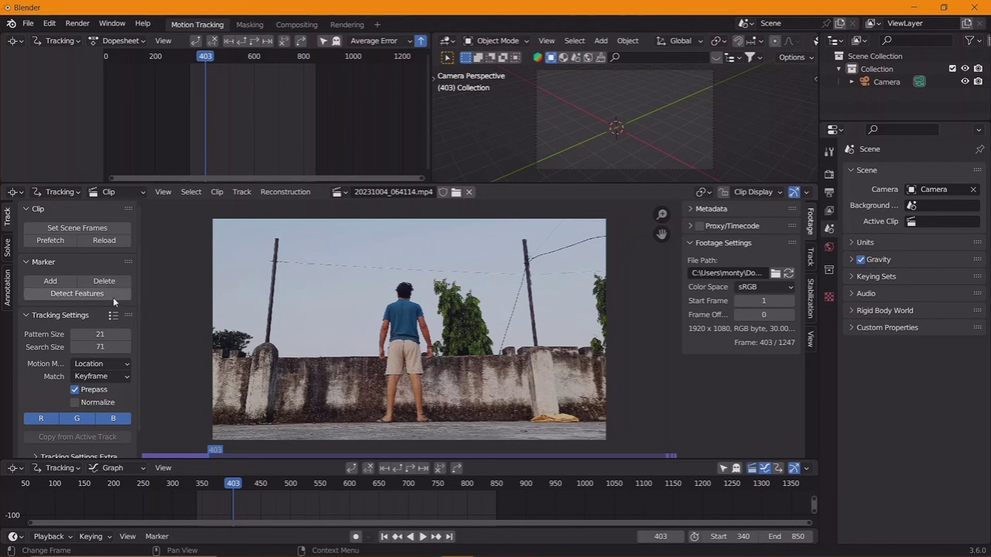
click(192, 484)
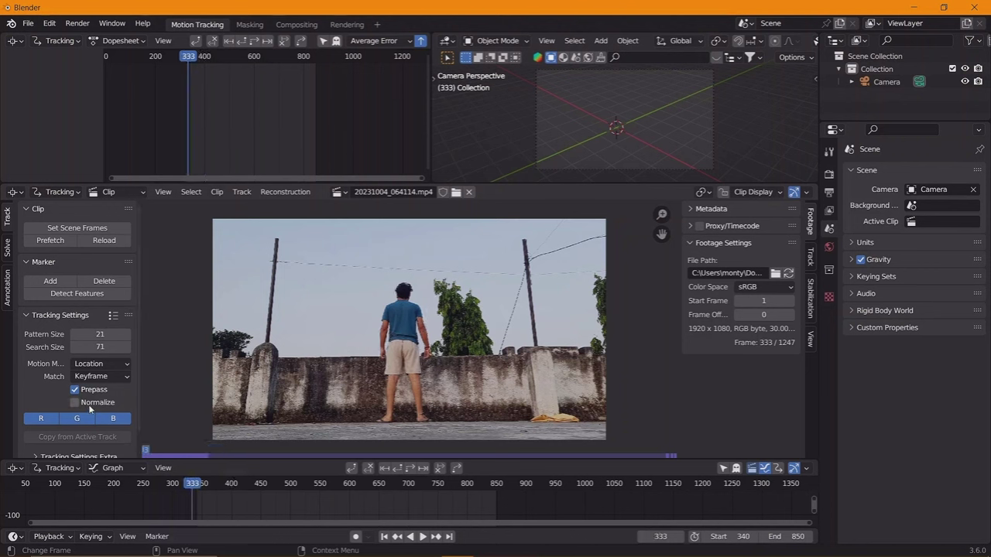
scroll(86, 391, down, 1)
click(85, 432)
scroll(85, 429, down, 2)
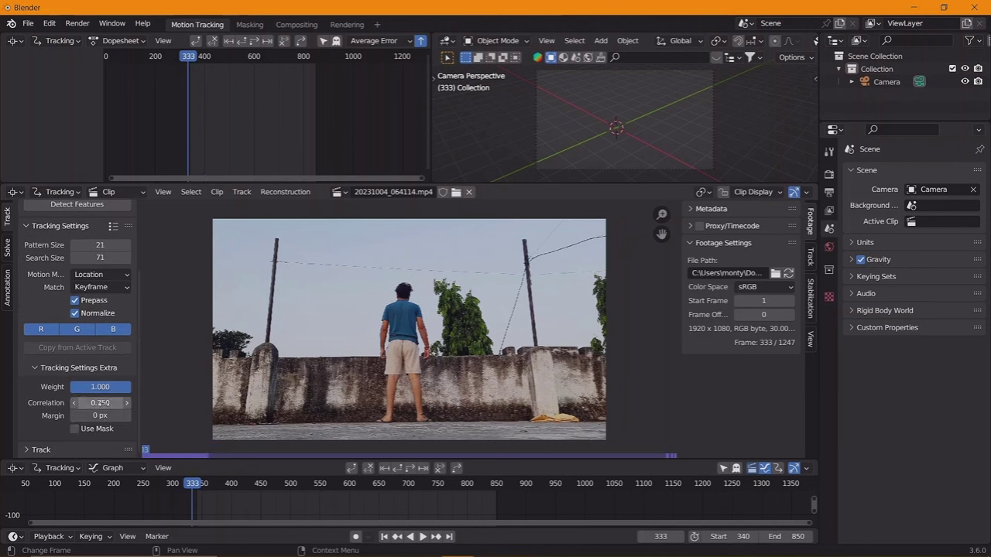
click(101, 404)
key(BackSpace)
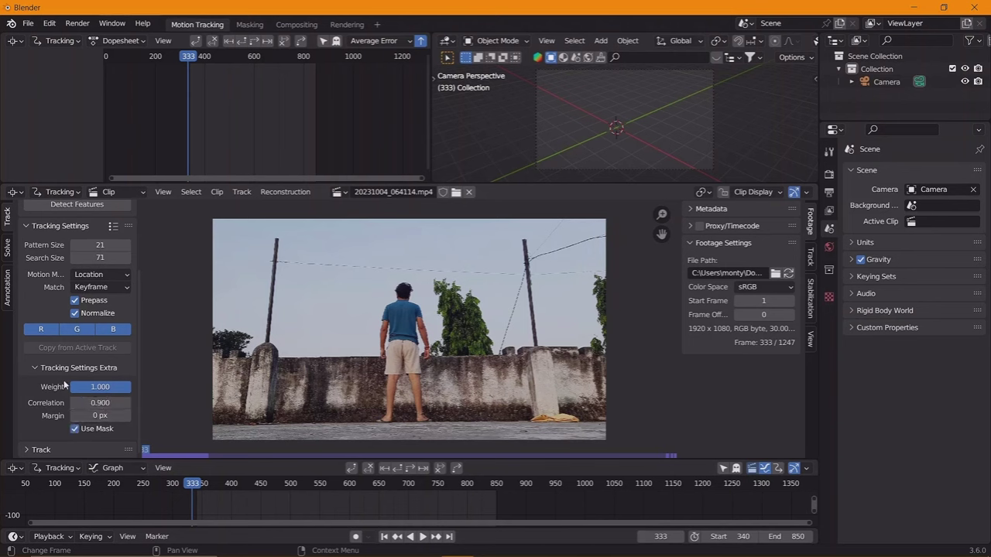
scroll(88, 430, up, 4)
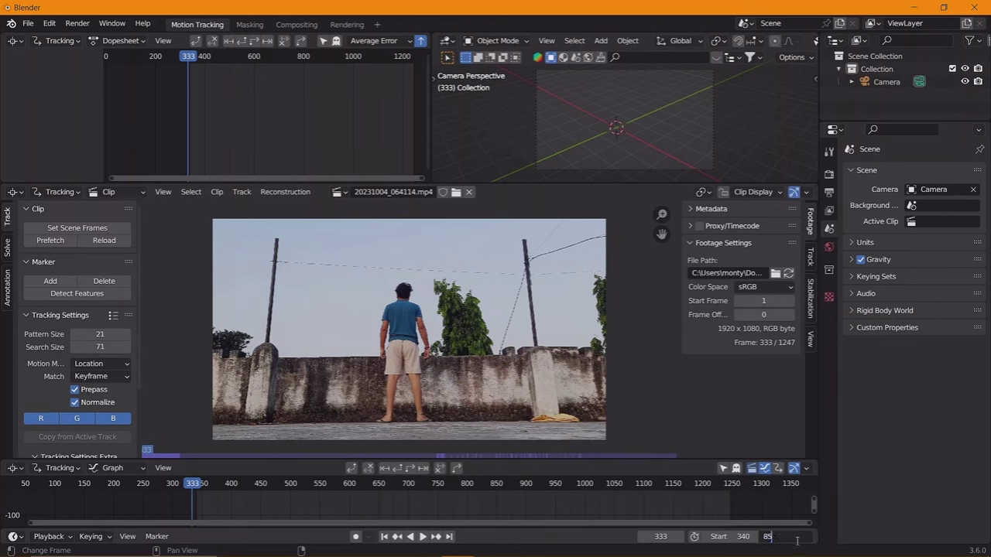
text(0)
key(Return)
key(space)
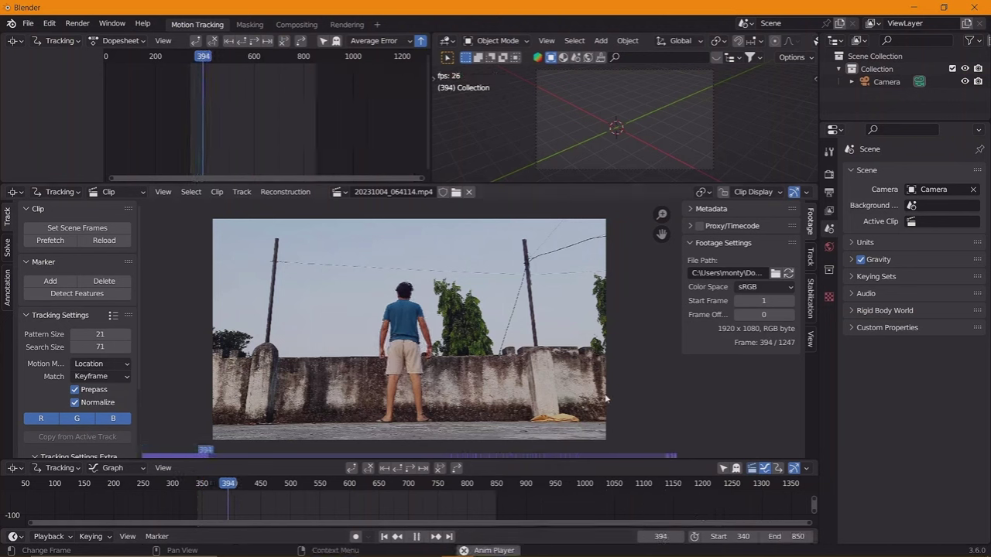
key(space)
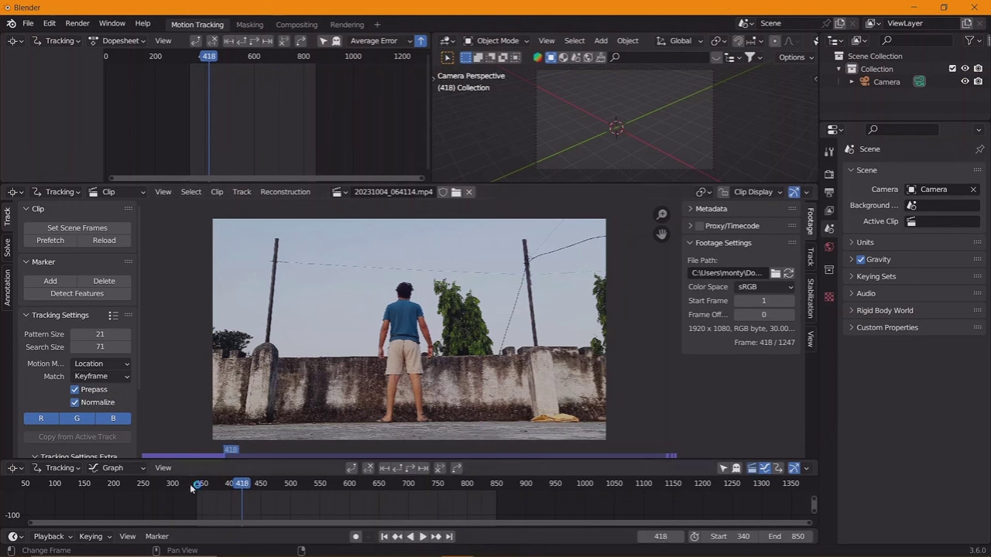
click(192, 487)
key(space)
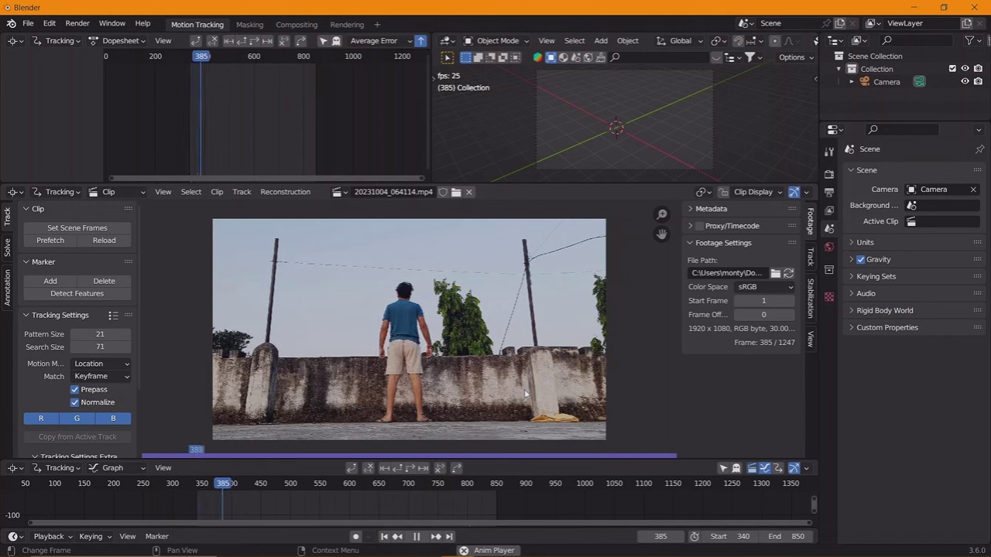
key(space)
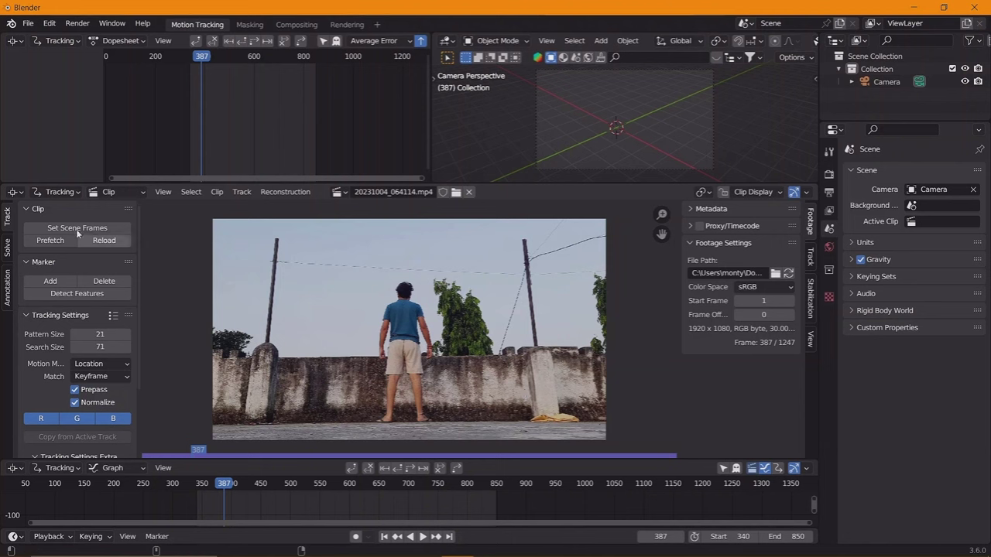
Detect features on frame 387 and select all the resulting tracking markers
click(62, 293)
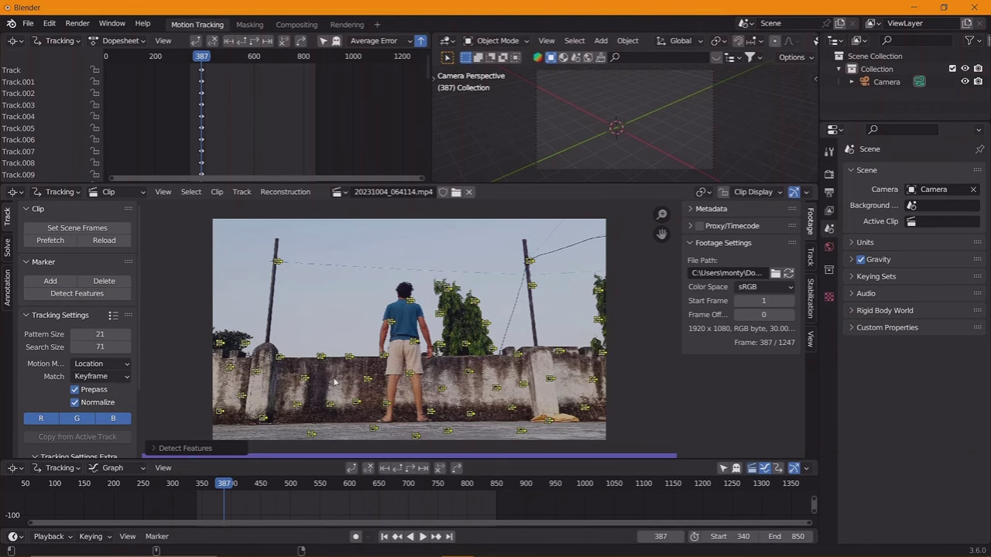
key(a)
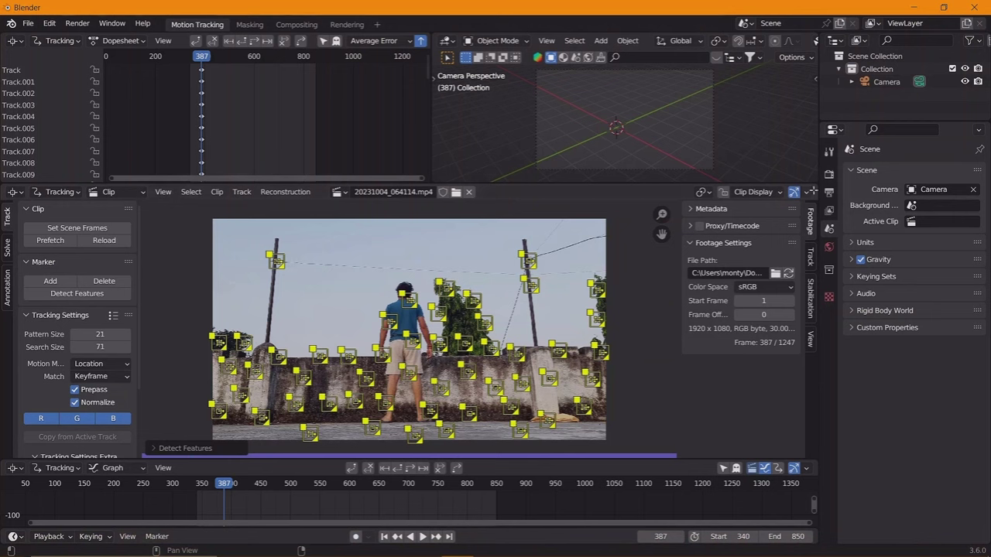
Set the scene frame rate to 30 fps in Output Properties
click(831, 174)
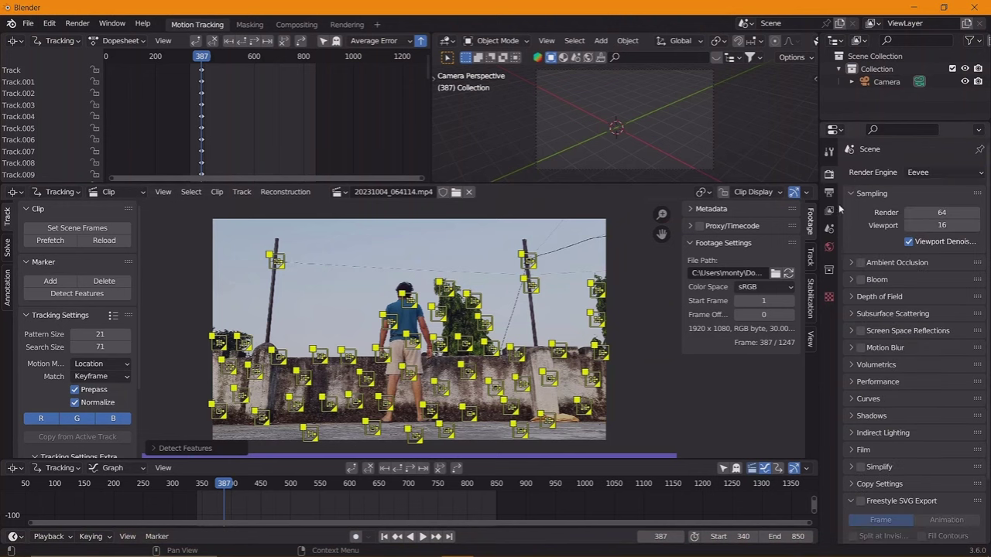
click(829, 192)
click(941, 289)
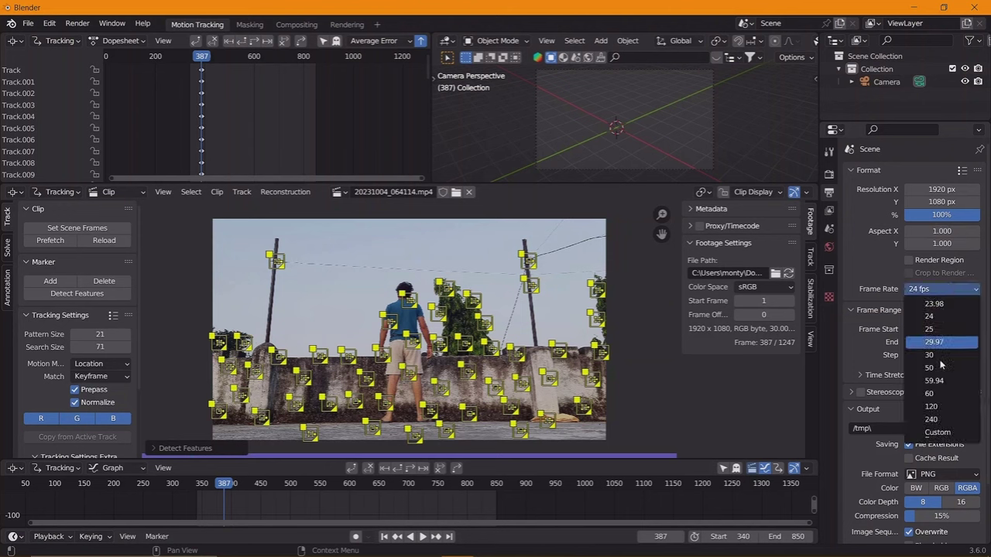
click(943, 356)
scroll(870, 261, down, 1)
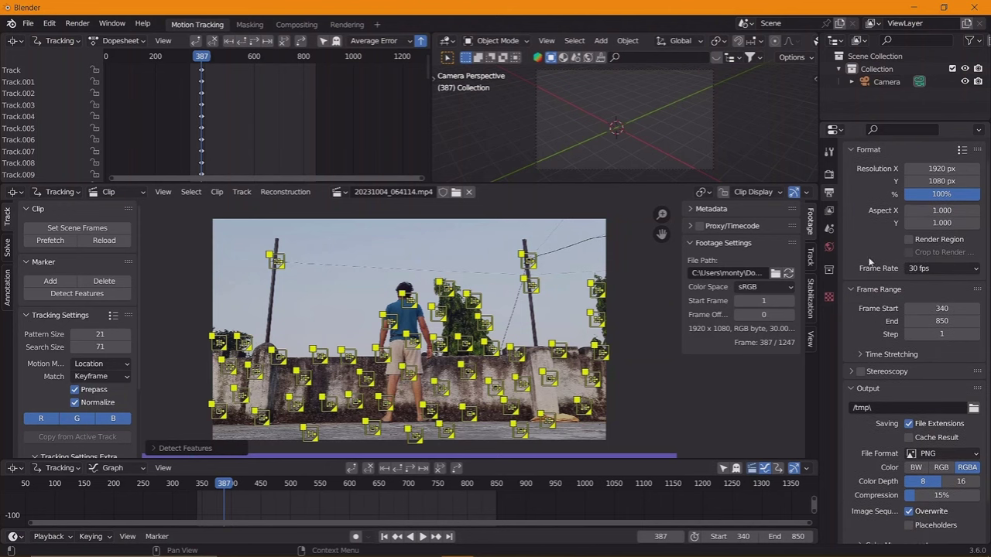
Set the Color Management view transform to Standard and deselect the markers
click(829, 173)
scroll(878, 416, down, 3)
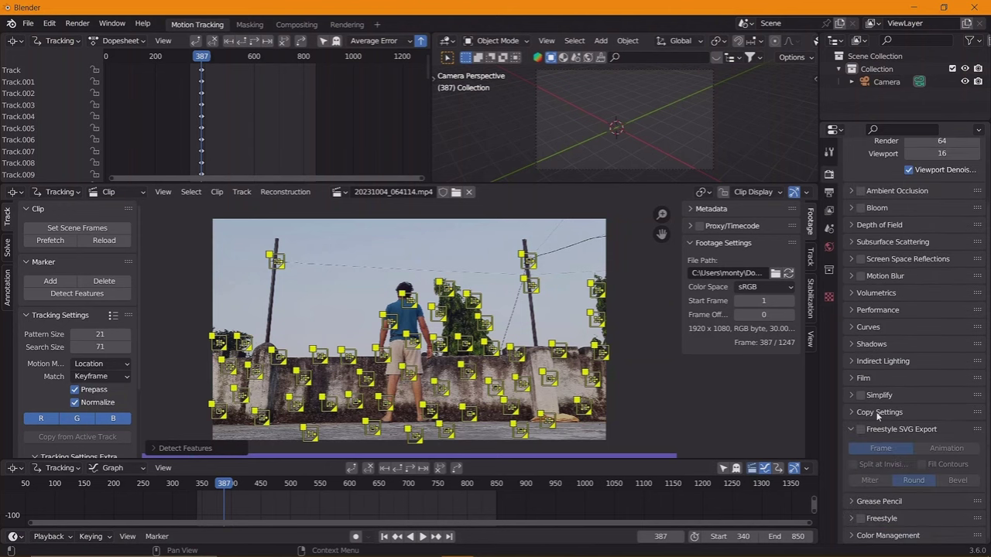
click(886, 535)
scroll(887, 526, down, 5)
click(943, 455)
click(914, 469)
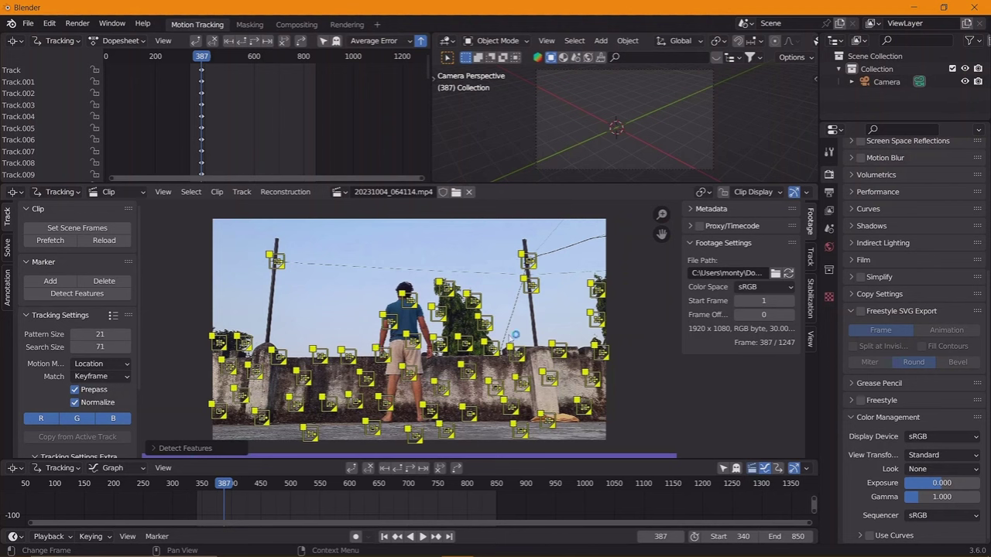
click(511, 337)
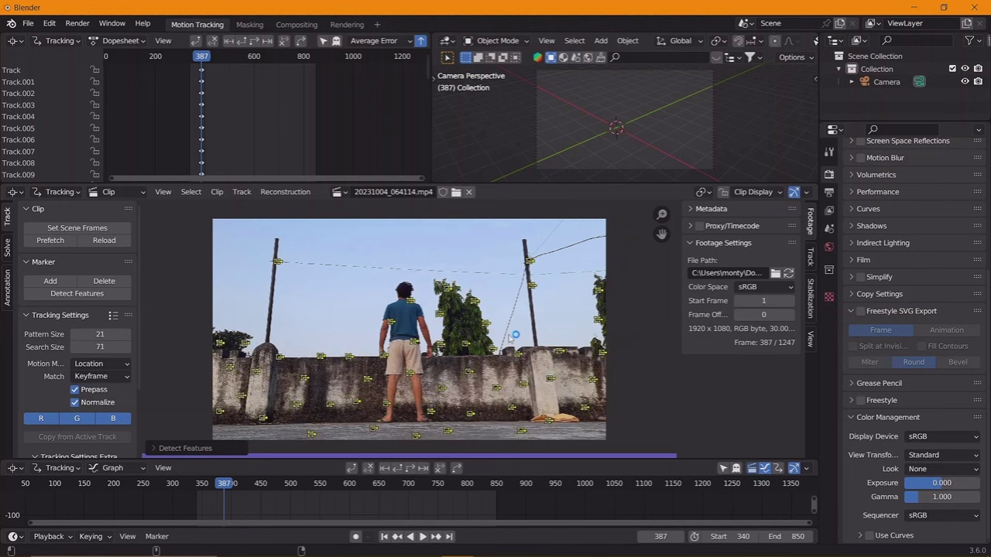
Track all markers forward with Ctrl+T and play the clip to review the tracks
key(a)
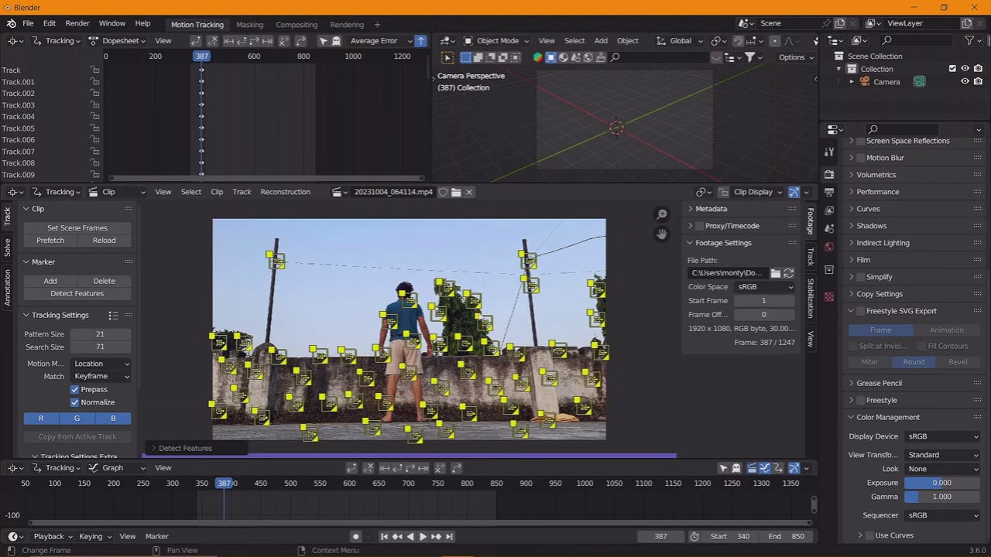
key(ctrl+t)
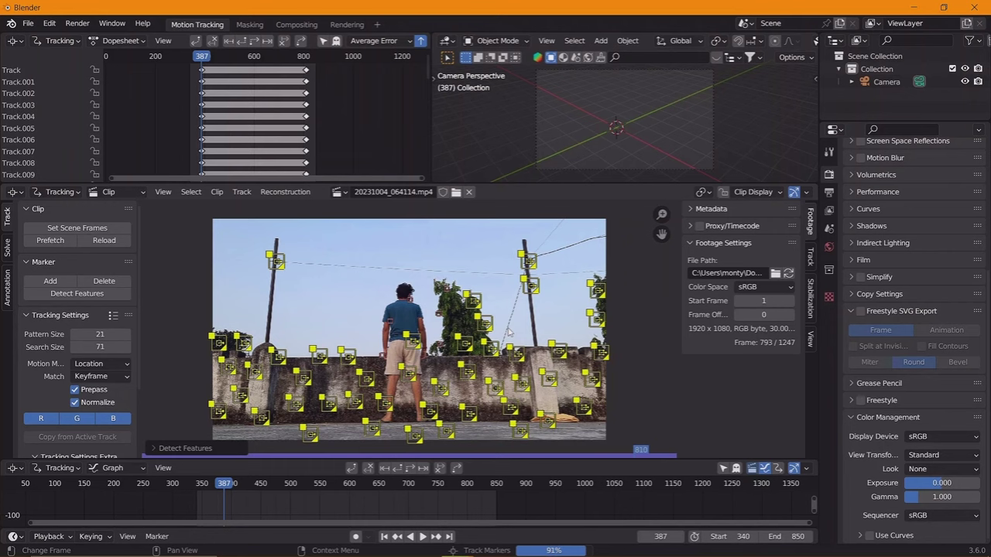
key(space)
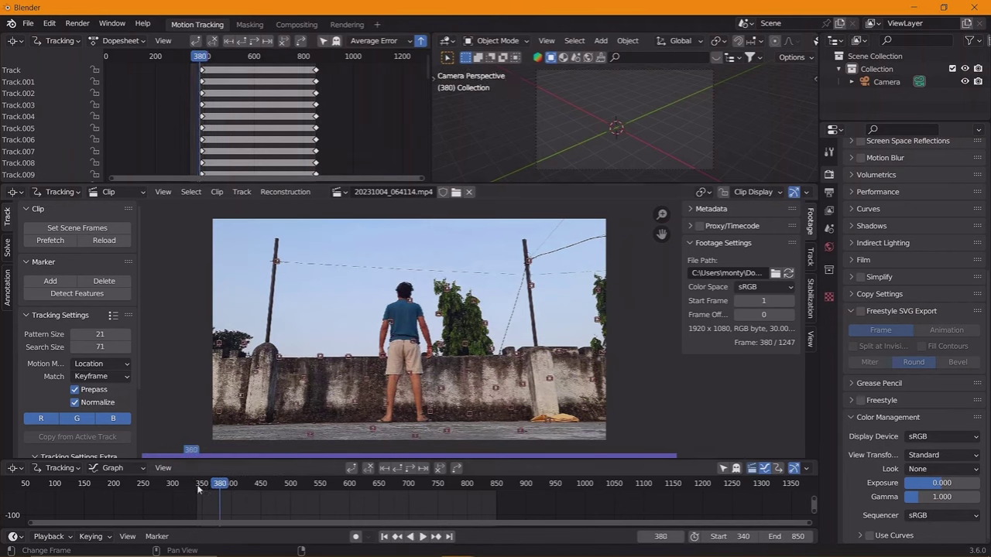
drag(198, 488, 214, 488)
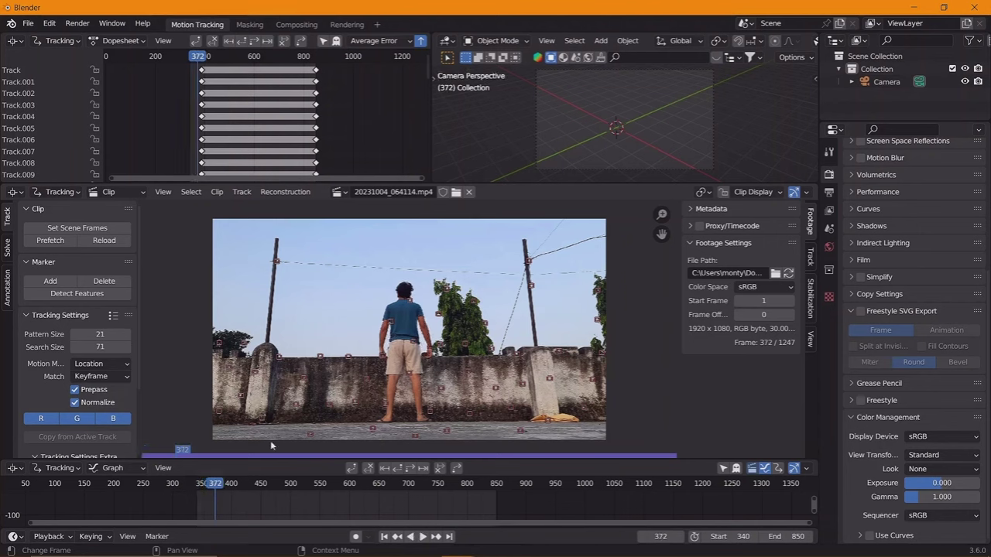
key(a)
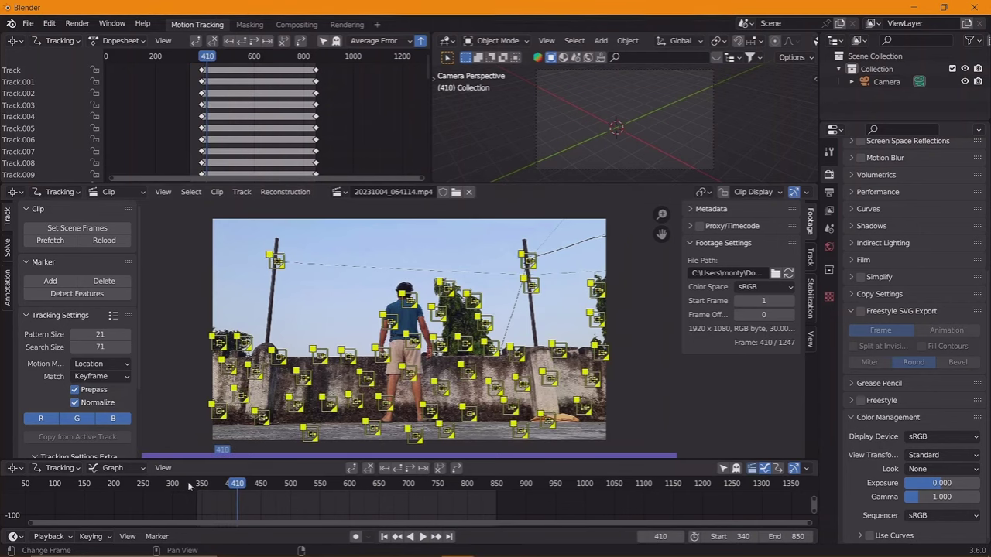
click(188, 486)
key(alt+a)
key(space)
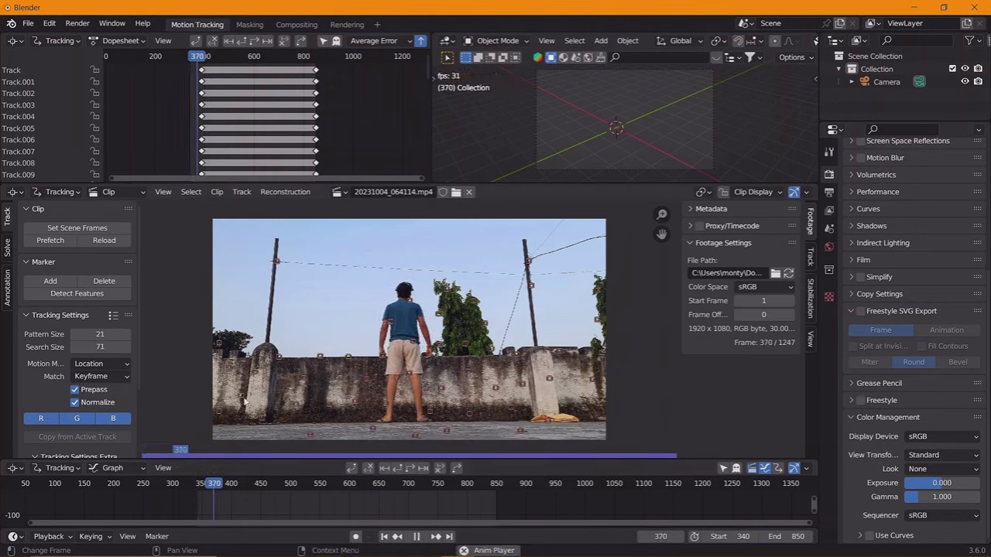
Undo the tracking and feature detection, leaving the track list empty
key(a)
key(space)
click(191, 485)
key(alt+a)
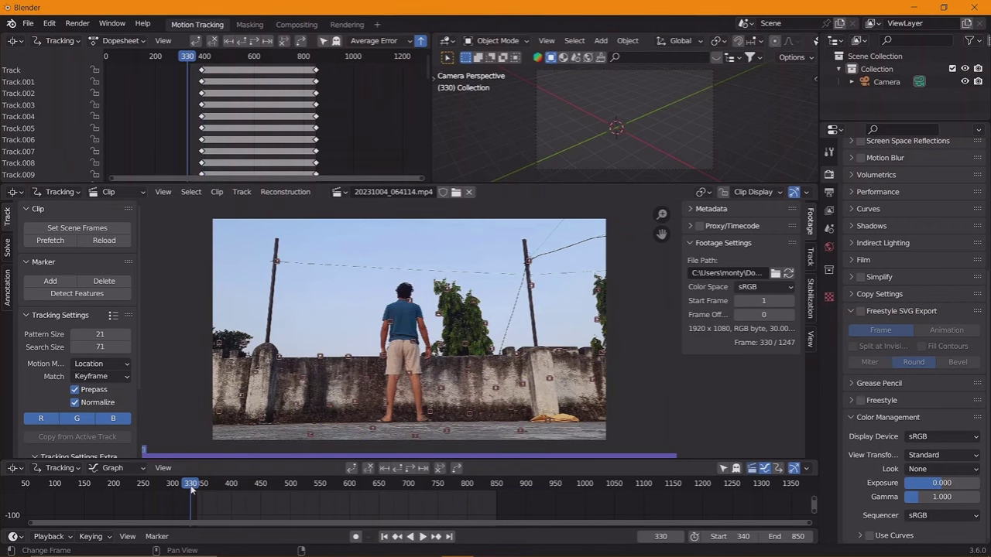
key(space)
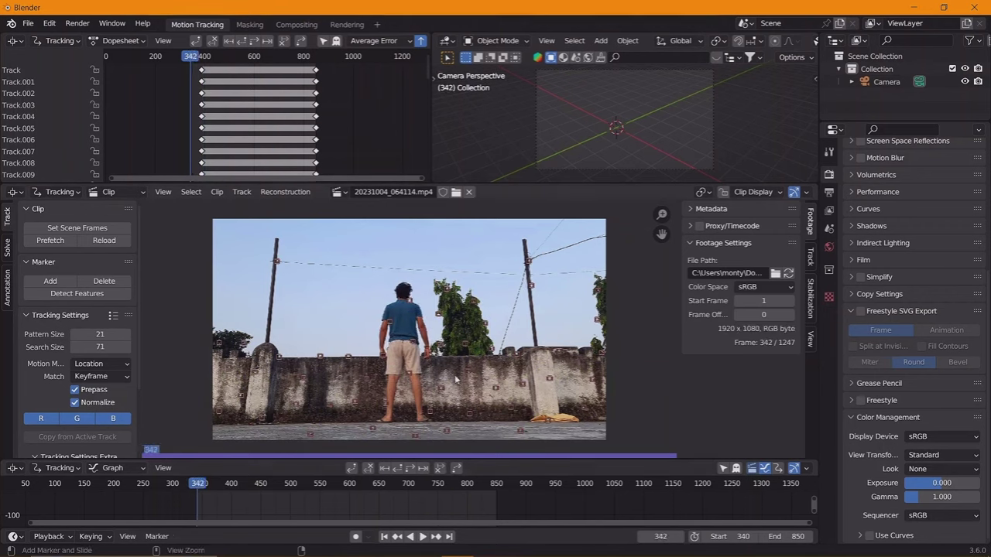
key(shift+Right)
key(a)
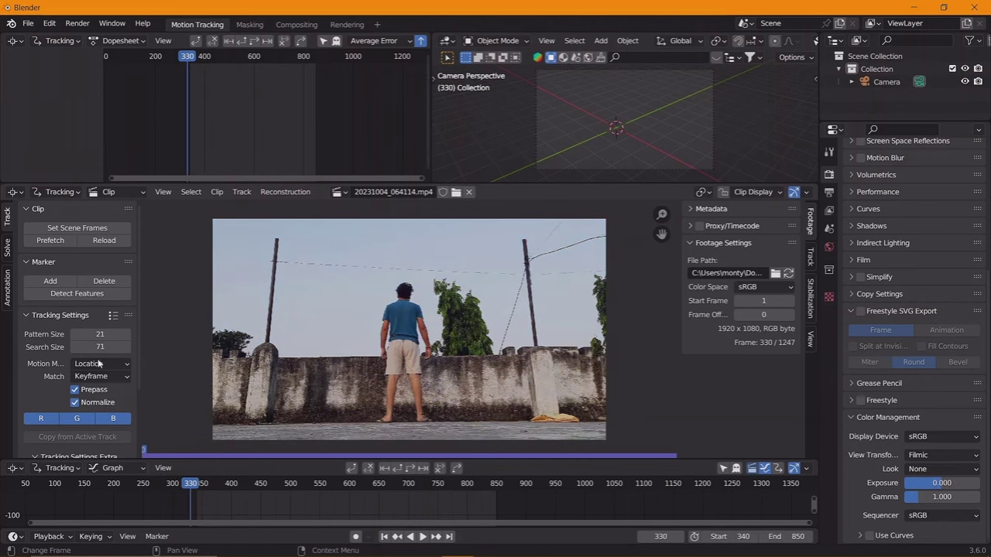
Detect features and switch the view transform back to Standard
click(97, 298)
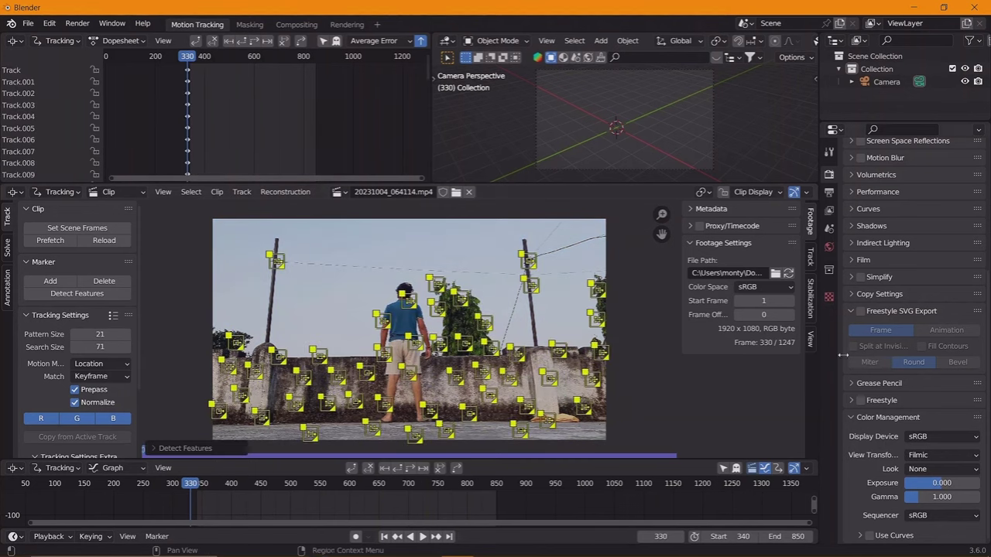
click(911, 456)
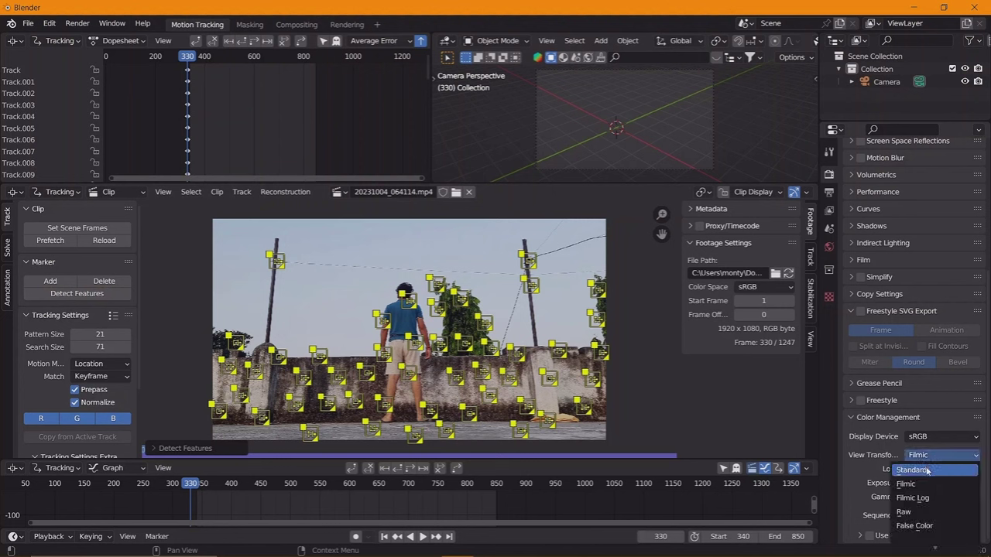
click(927, 472)
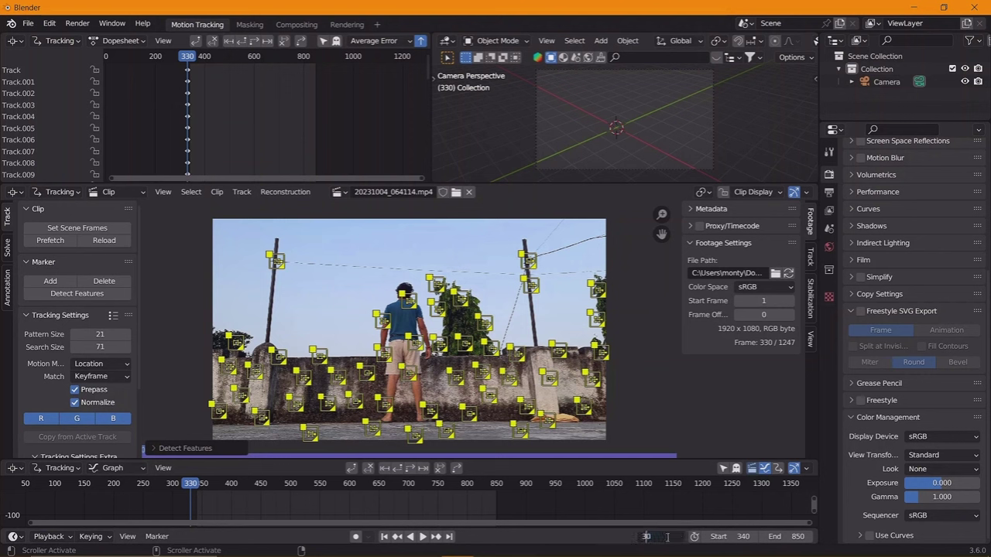
click(661, 536)
text(340)
Re-detect features at frame 340, add a marker right of the person, and track forward
key(Return)
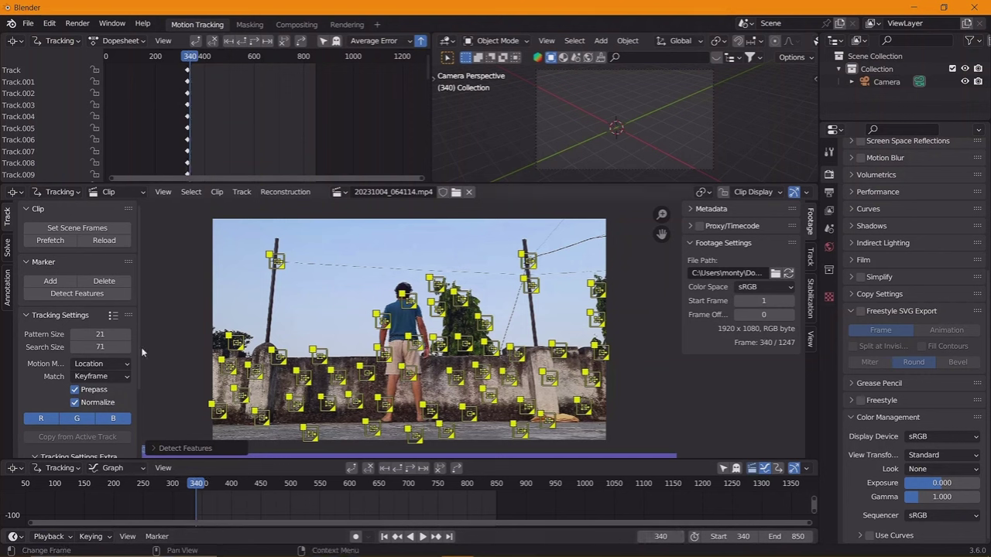
click(106, 295)
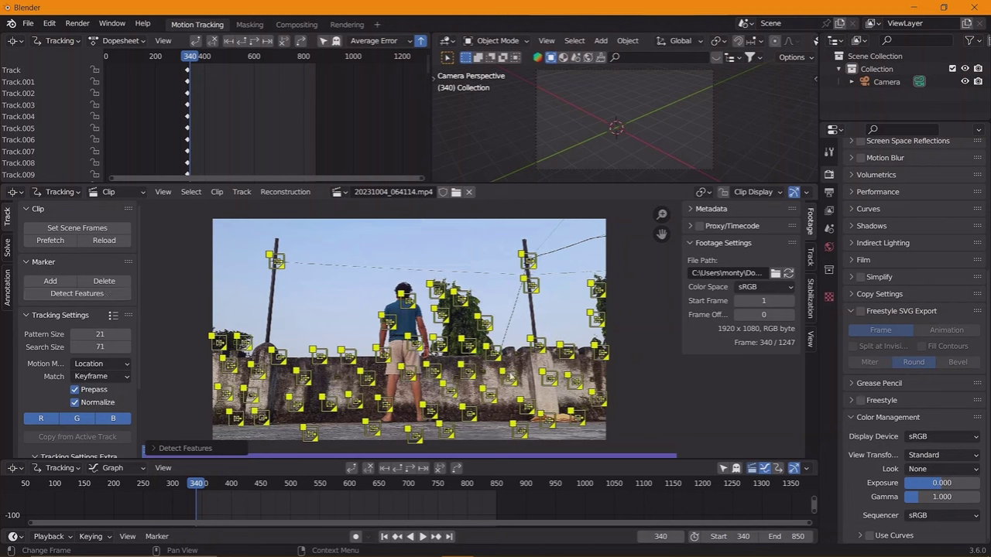
ctrl+click(382, 321)
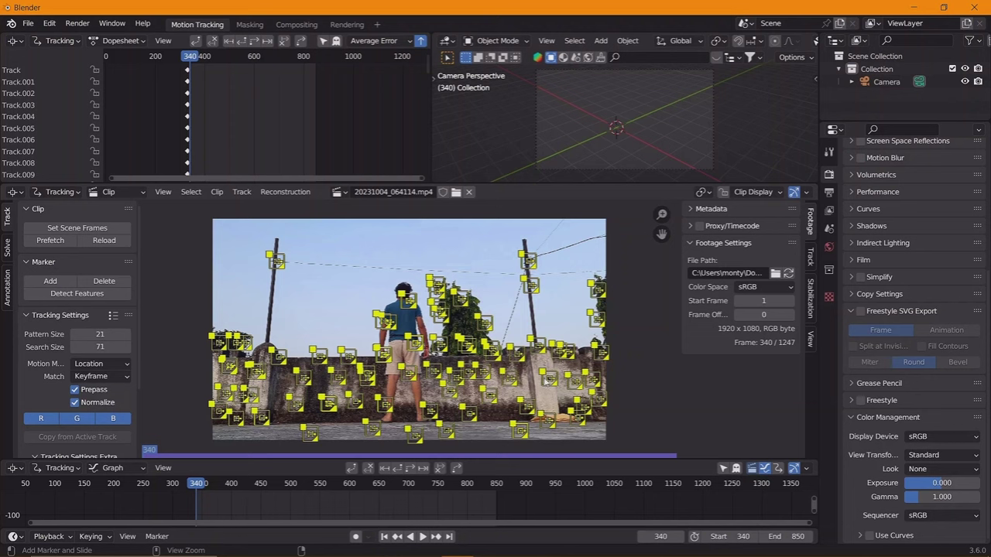
key(ctrl+t)
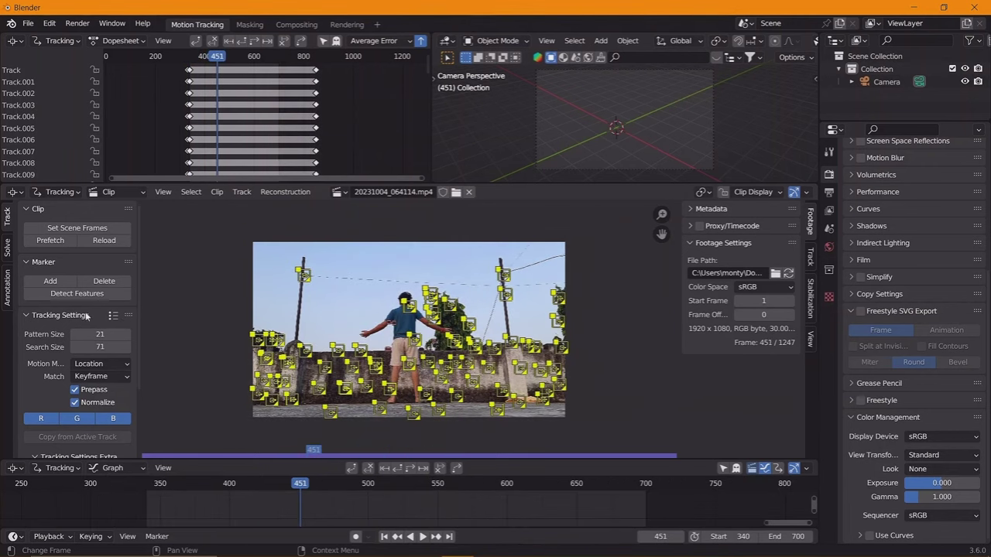
Enable Tripod, adjust keyframe and lens refine options, and solve to a 0.18 px error
scroll(114, 356, down, 2)
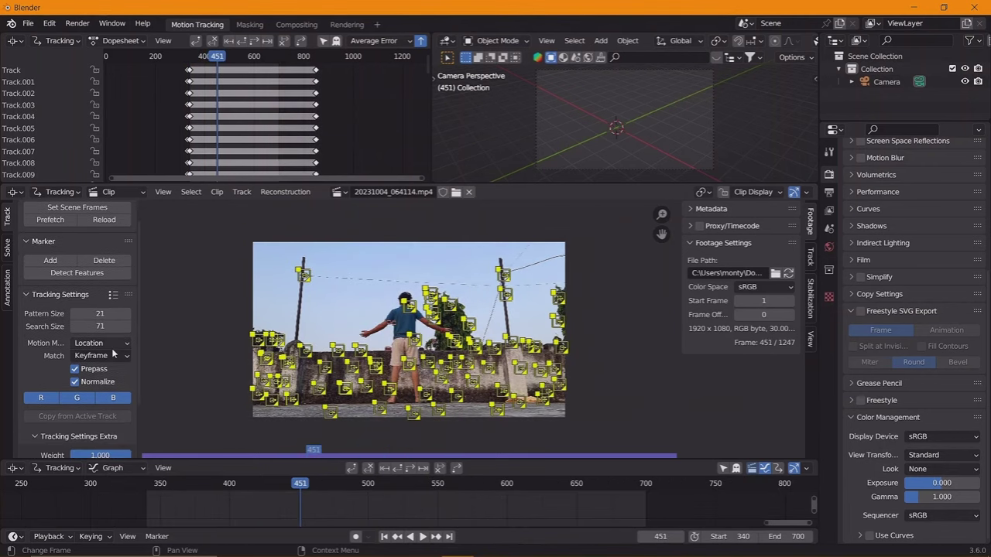
click(8, 256)
click(75, 261)
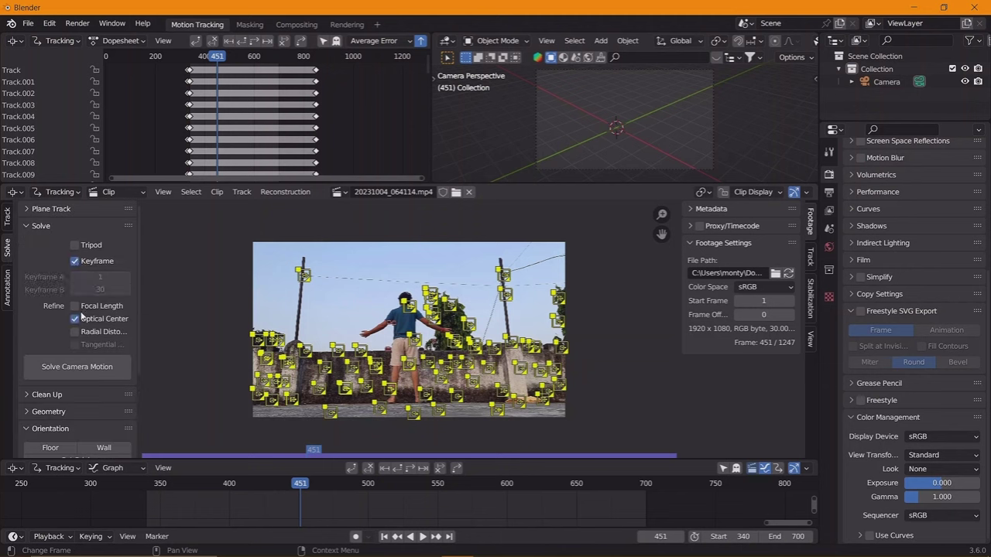
click(90, 331)
scroll(98, 360, down, 2)
click(97, 326)
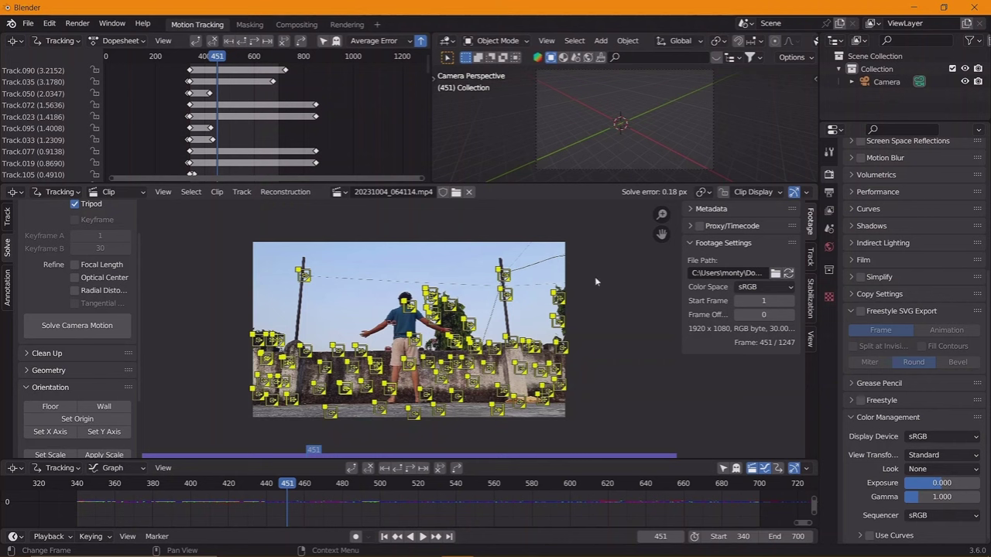
Set the footage as the camera background and set up the tracking scene
scroll(69, 347, down, 1)
scroll(87, 371, down, 1)
scroll(90, 373, down, 1)
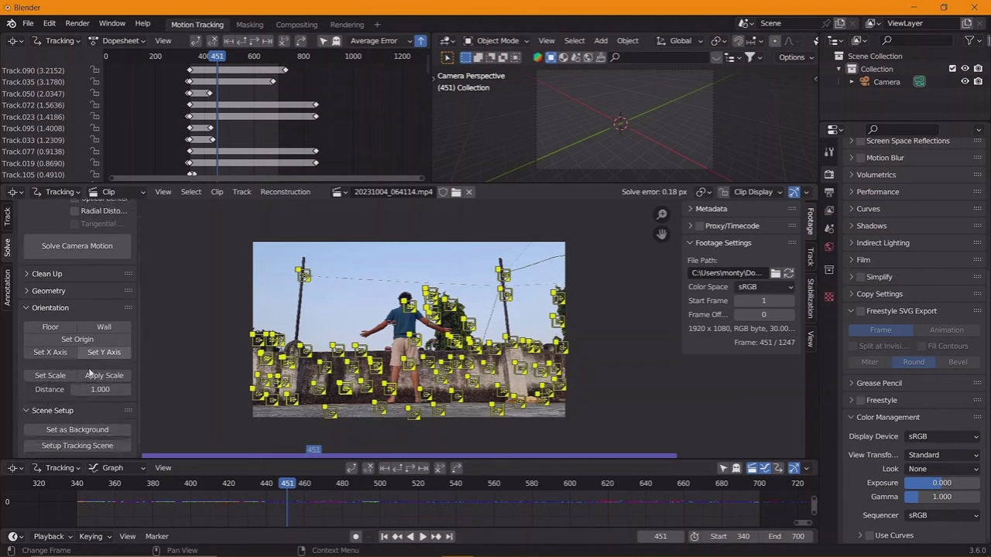
click(92, 434)
click(97, 447)
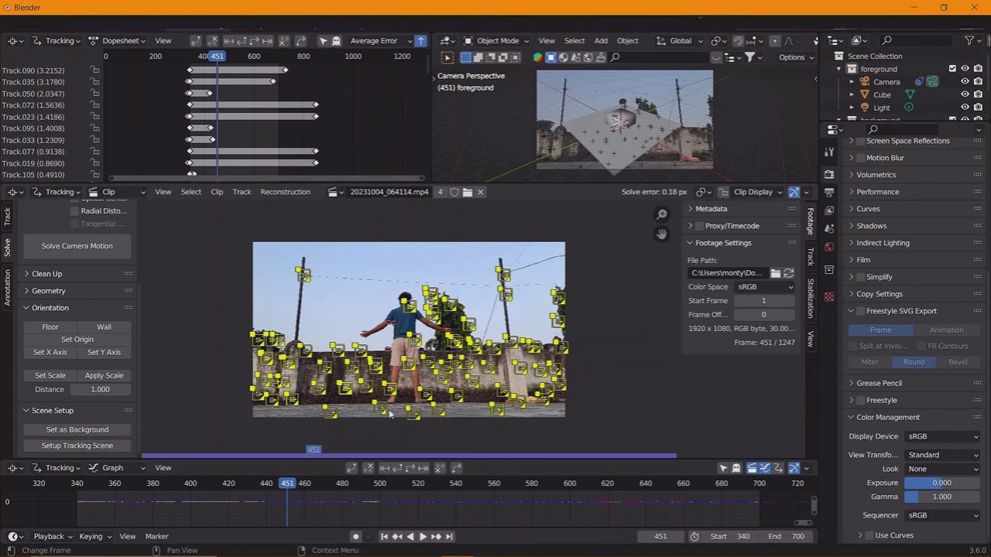
Make a ground marker below the person the scene origin after checking playback
click(391, 414)
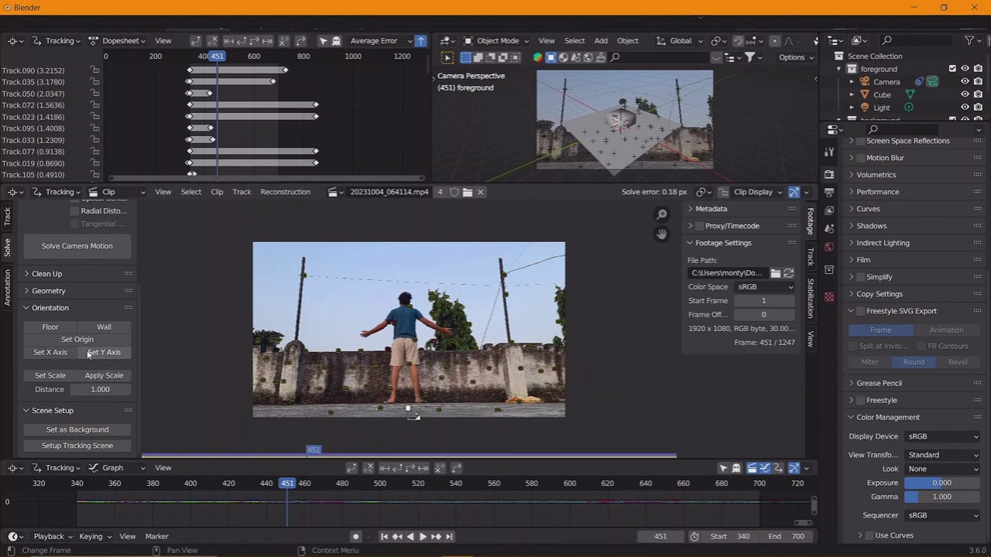
key(space)
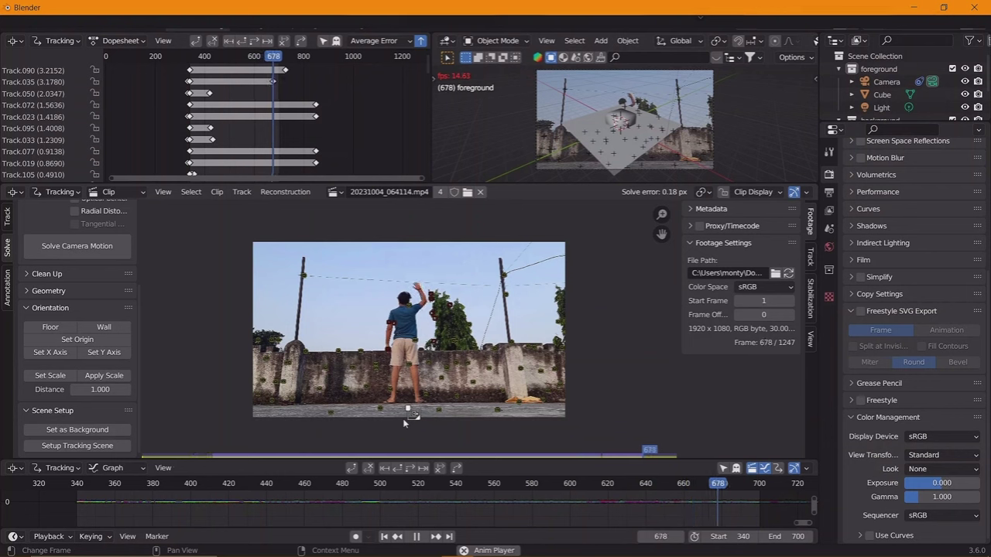
key(Escape)
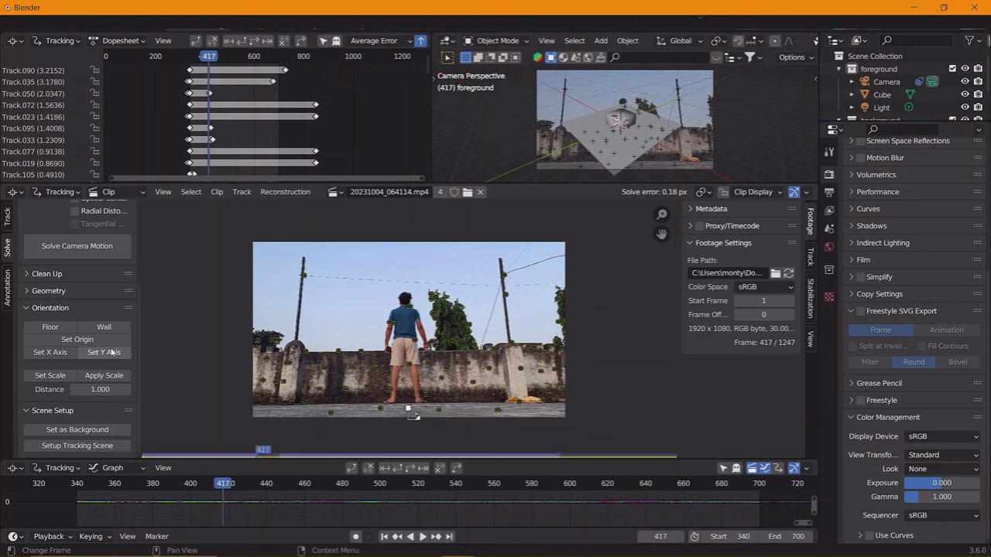
click(76, 339)
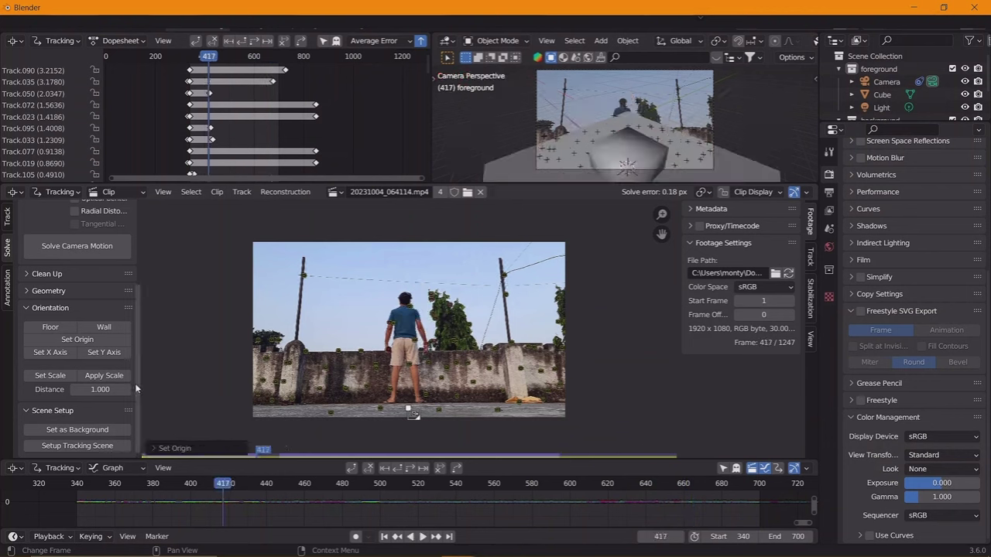
Select three ground markers in front of the wall and set them as the floor
click(49, 327)
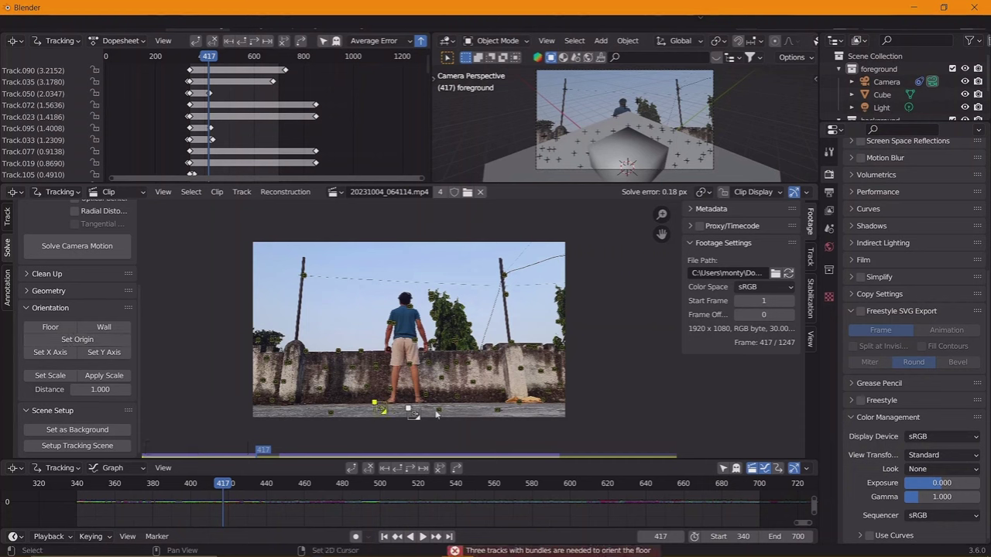
click(67, 331)
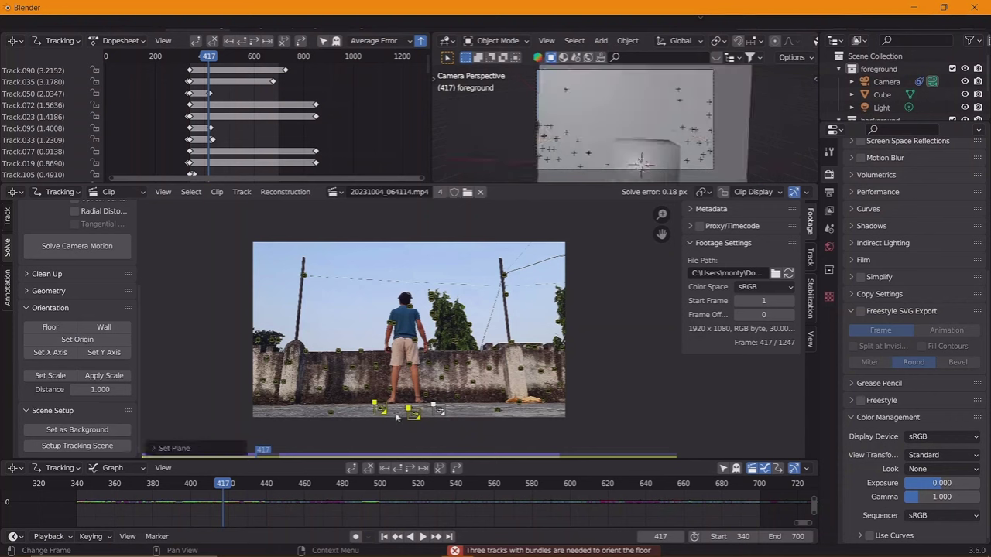
shift+click(410, 410)
click(51, 329)
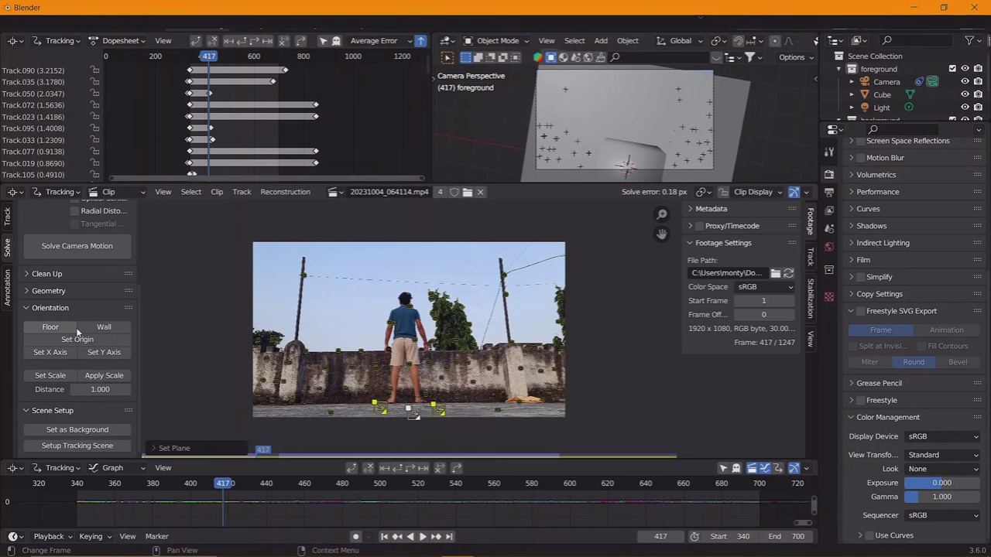
click(110, 327)
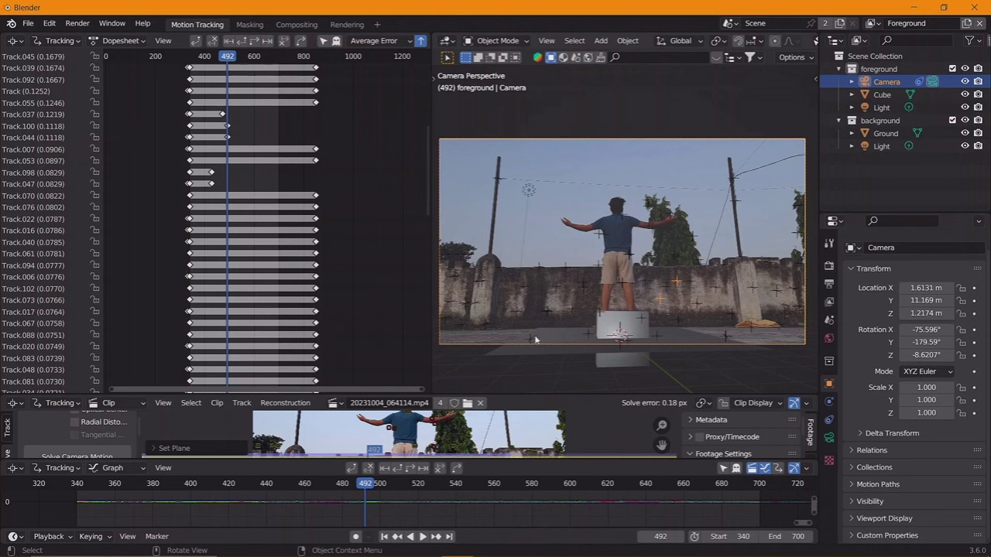
Give the ground and cube smooth shading and scale the cube down to 0.246
mouse_move(536, 338)
middle_down()
mouse_move(693, 333)
mouse_move(580, 309)
middle_up()
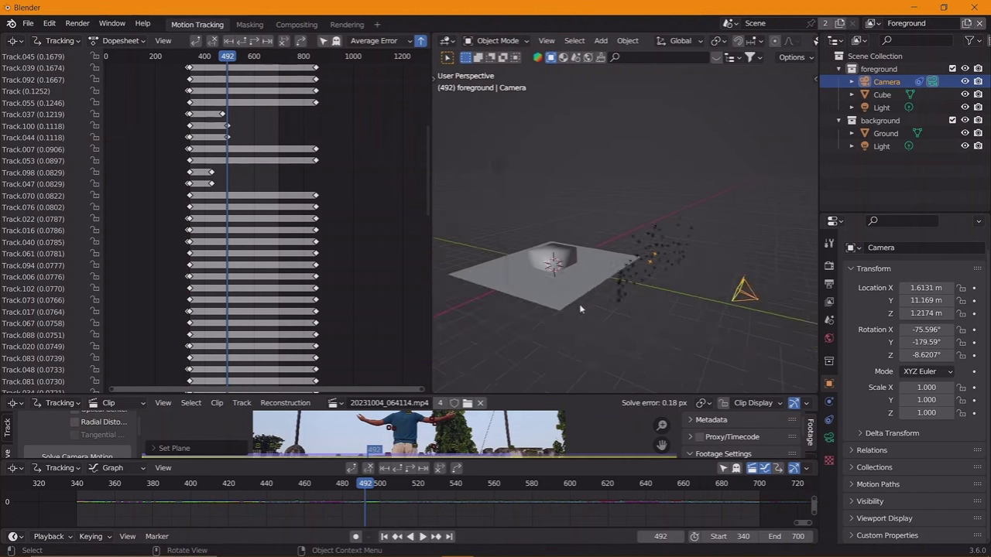
mouse_move(925, 300)
mouse_down()
mouse_move(868, 300)
mouse_move(918, 300)
mouse_up()
key(KP_0)
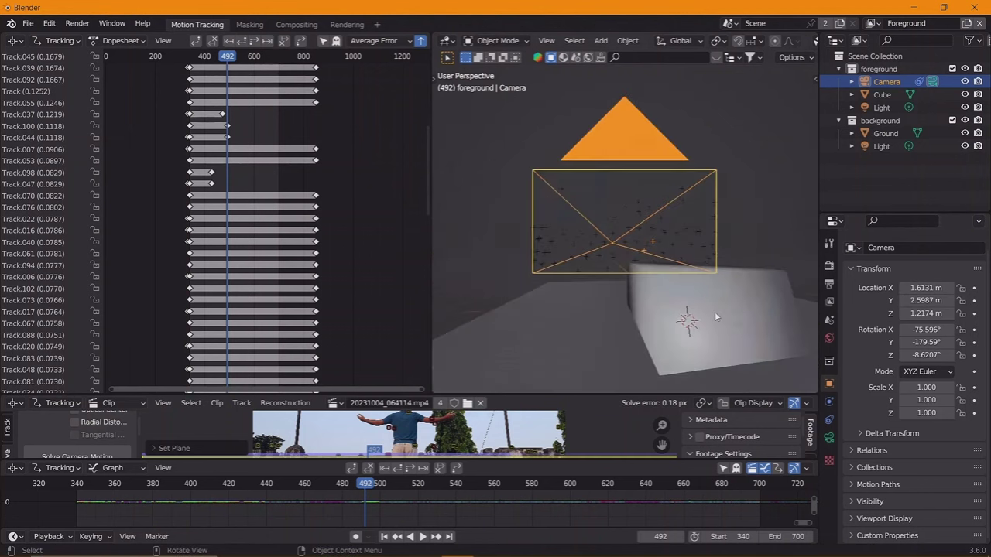
middle_drag(683, 315, 676, 310)
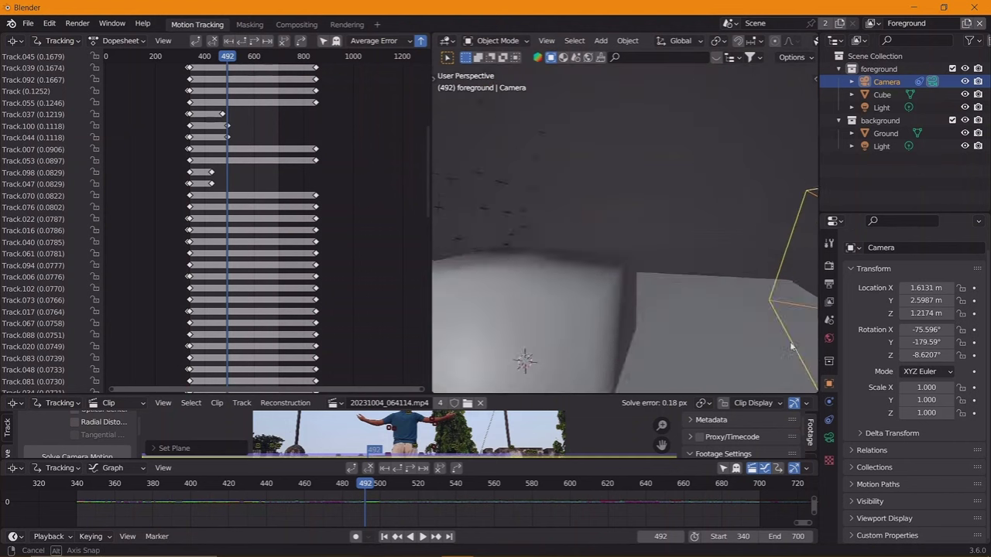
scroll(677, 311, down, 3)
click(658, 255)
shift+click(595, 249)
right_click(595, 250)
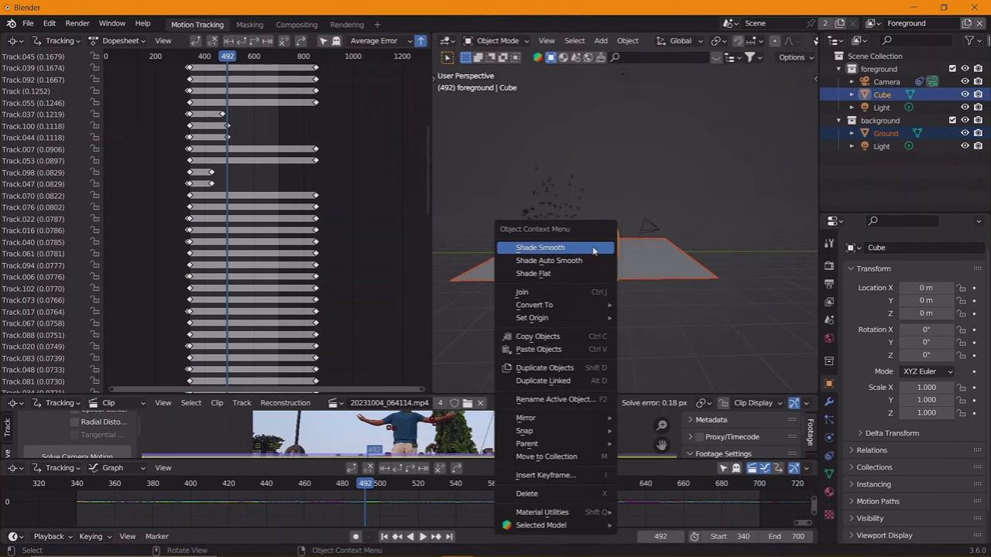
click(526, 245)
key(s)
click(626, 268)
Select the camera and test its Y location, checking the framing through the camera
key(KP_0)
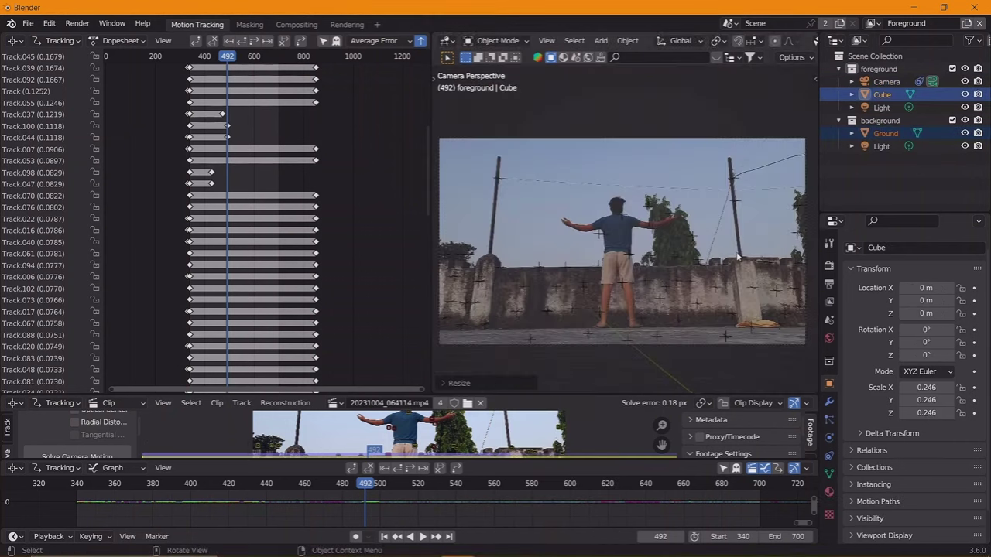
drag(926, 300, 899, 300)
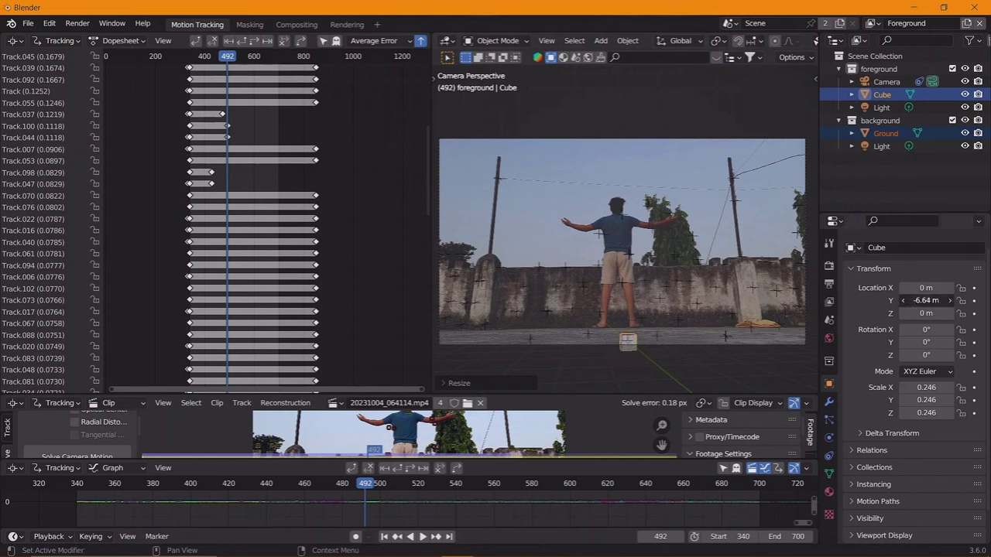
key(Escape)
key(KP_0)
mouse_move(632, 362)
middle_down()
mouse_move(609, 288)
mouse_move(631, 306)
middle_up()
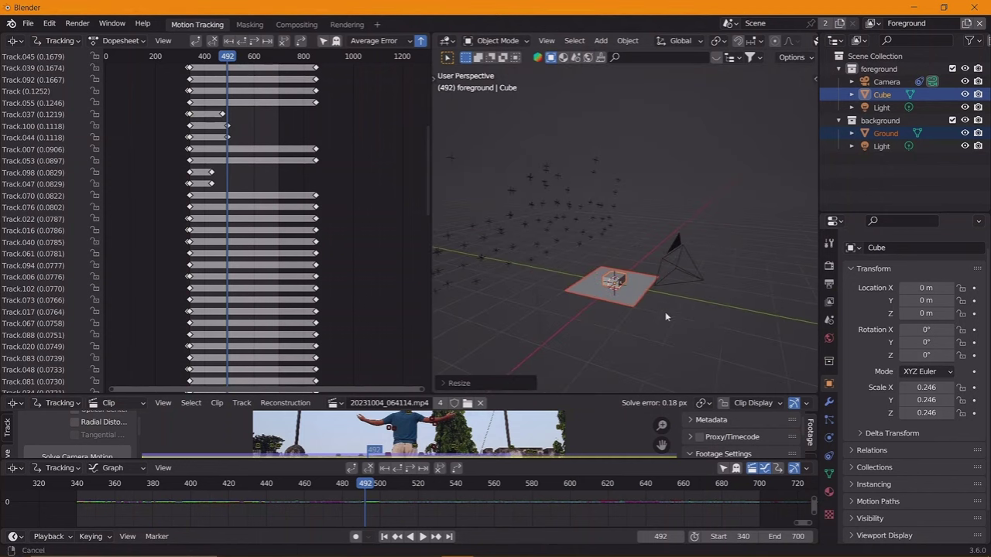
click(887, 81)
drag(925, 300, 961, 301)
key(KP_0)
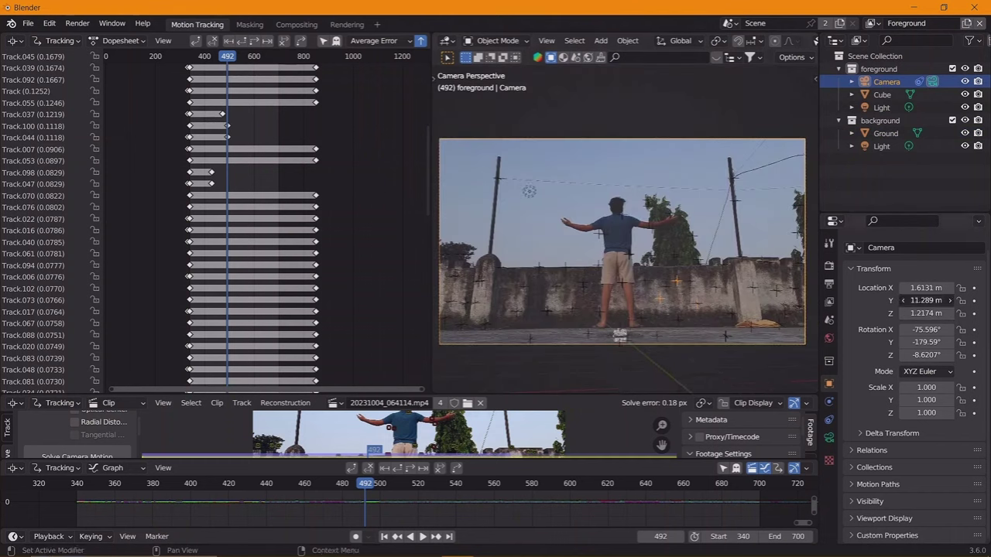
Fine-tune the camera's Location Y to 4.3587 m and view through the camera
middle_drag(666, 310, 718, 336)
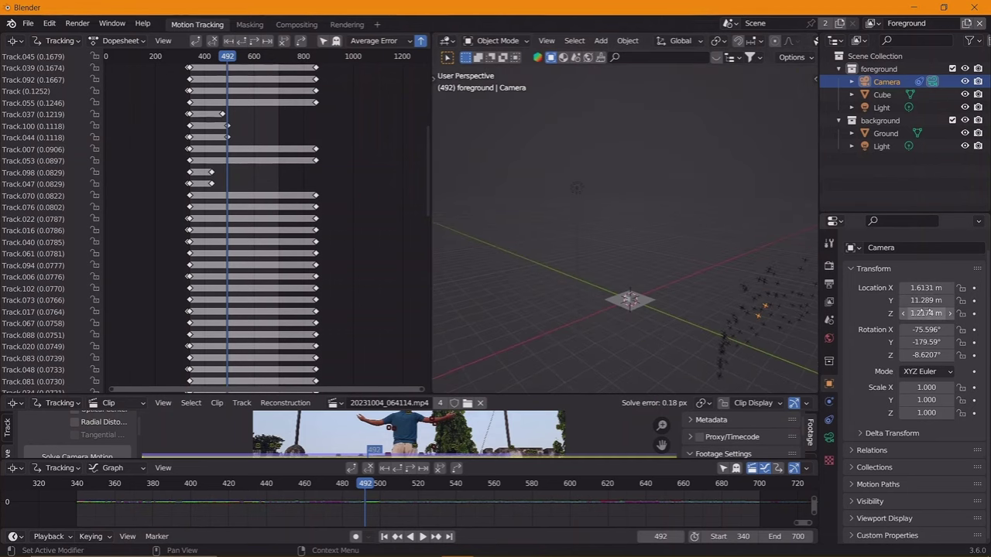
drag(926, 300, 906, 300)
middle_drag(658, 325, 681, 279)
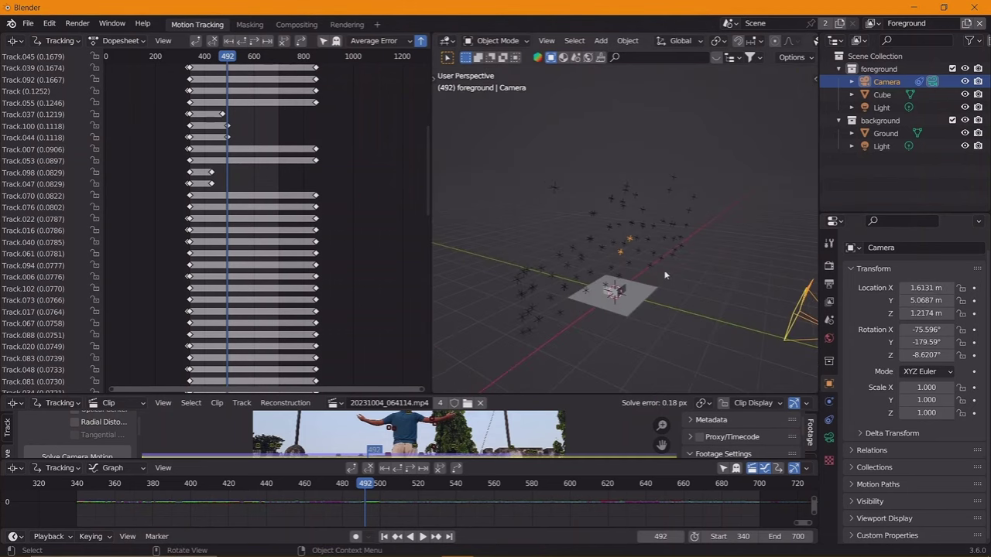
drag(926, 300, 910, 301)
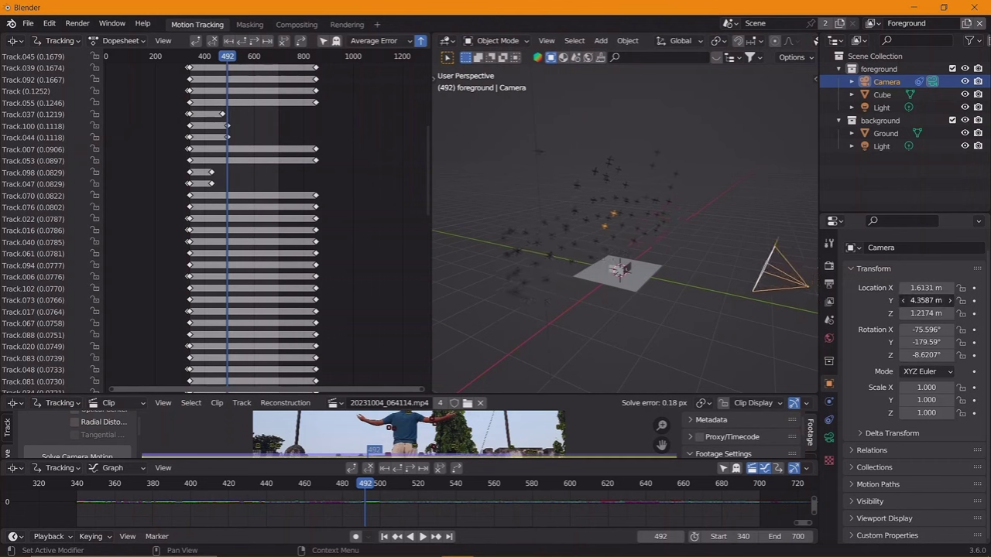
middle_drag(697, 294, 738, 277)
key(KP_0)
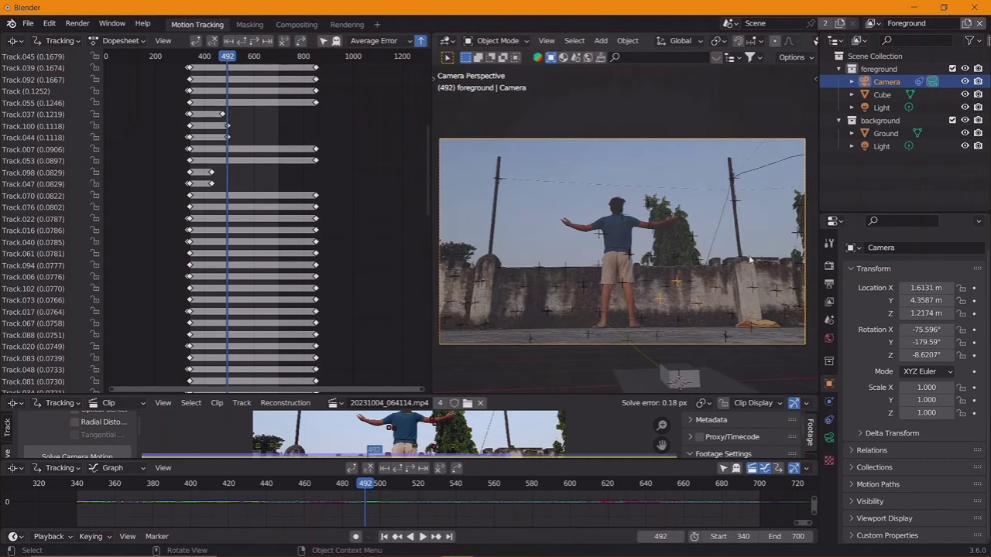
Set the camera to X 0.62314 m, Z 0.44736 m and Z rotation -12.621°, then verify the framing
mouse_move(926, 313)
mouse_down()
mouse_move(906, 313)
mouse_move(923, 312)
mouse_move(906, 287)
mouse_move(924, 287)
mouse_up()
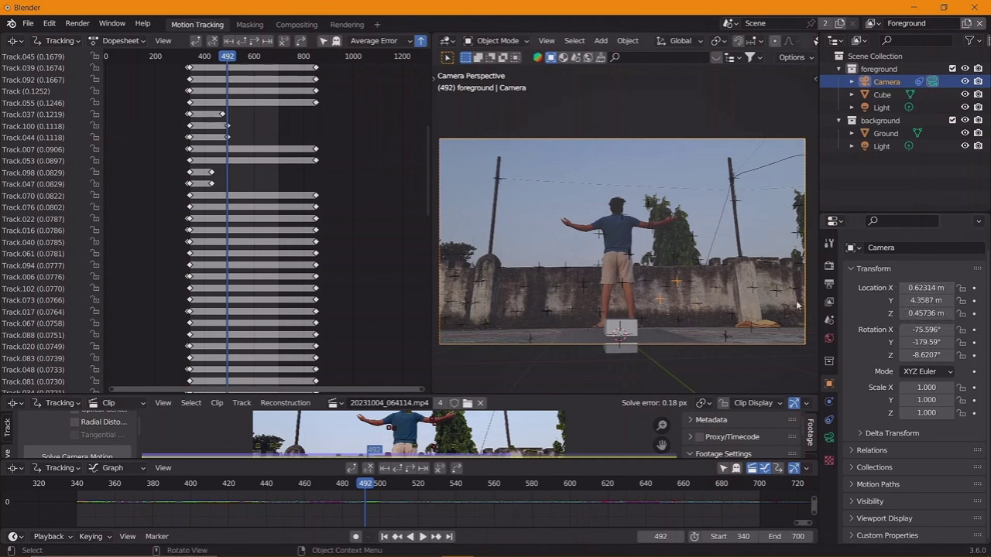
mouse_move(929, 313)
mouse_down()
mouse_move(917, 313)
mouse_move(941, 313)
mouse_up()
scroll(683, 280, up, 4)
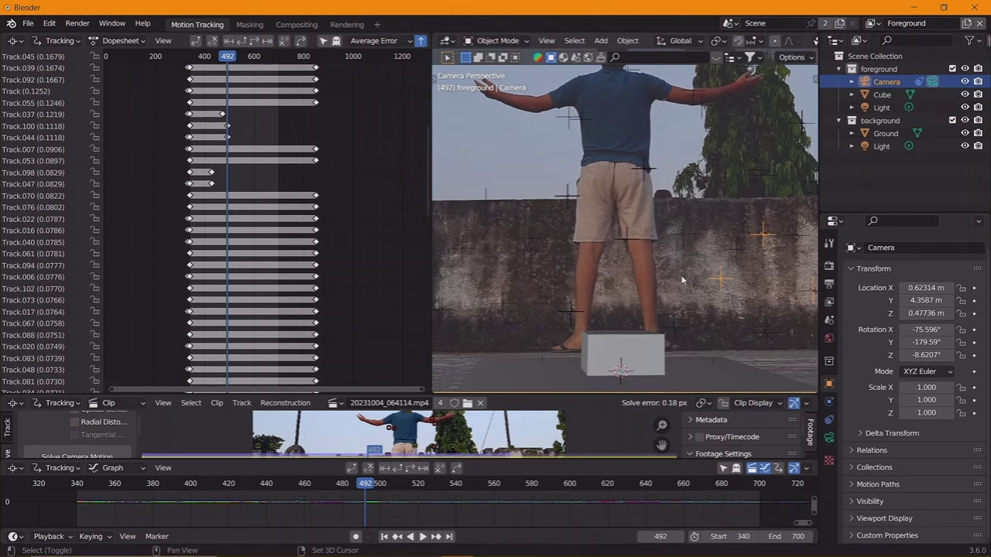
scroll(683, 280, down, 1)
mouse_move(430, 310)
mouse_down()
mouse_move(370, 364)
mouse_move(328, 364)
mouse_up()
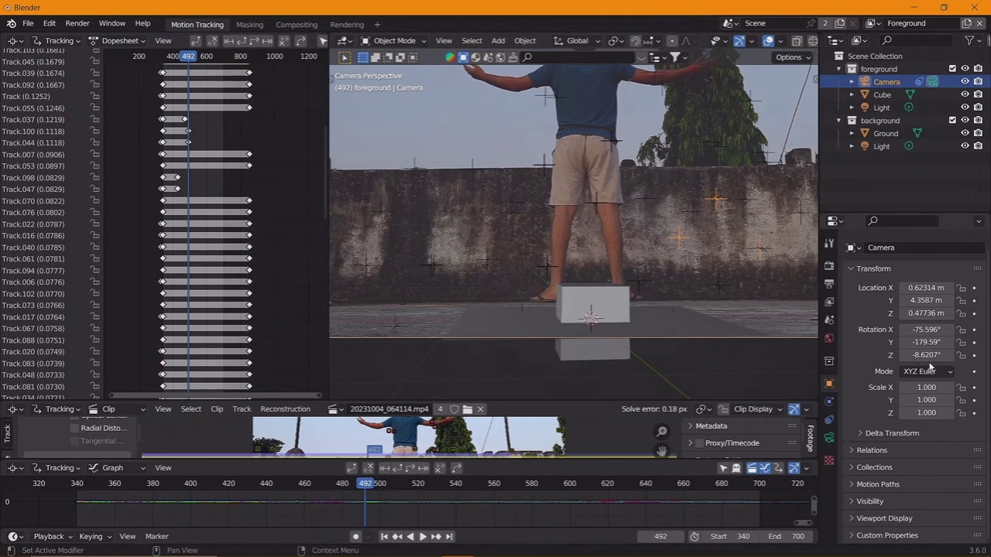
drag(929, 355, 906, 355)
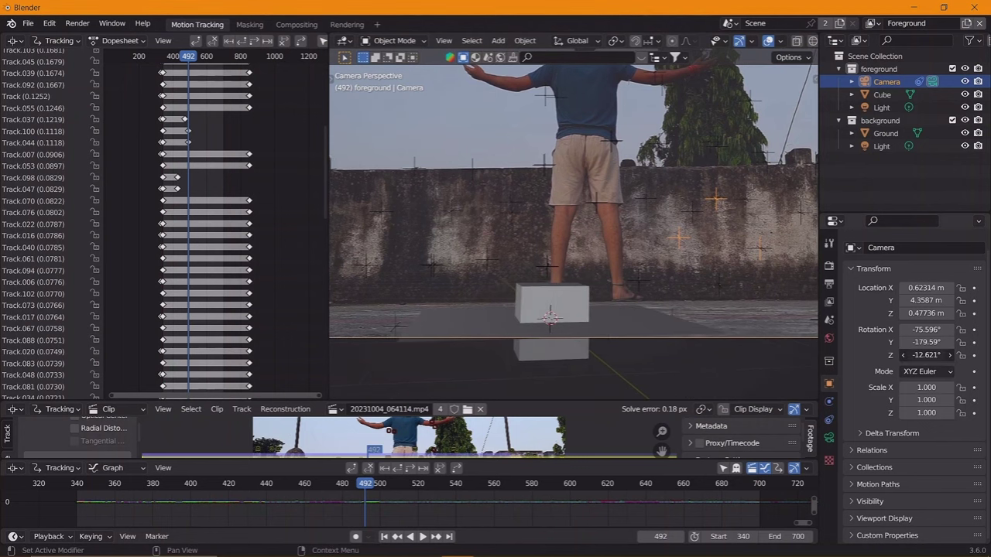
drag(925, 300, 941, 300)
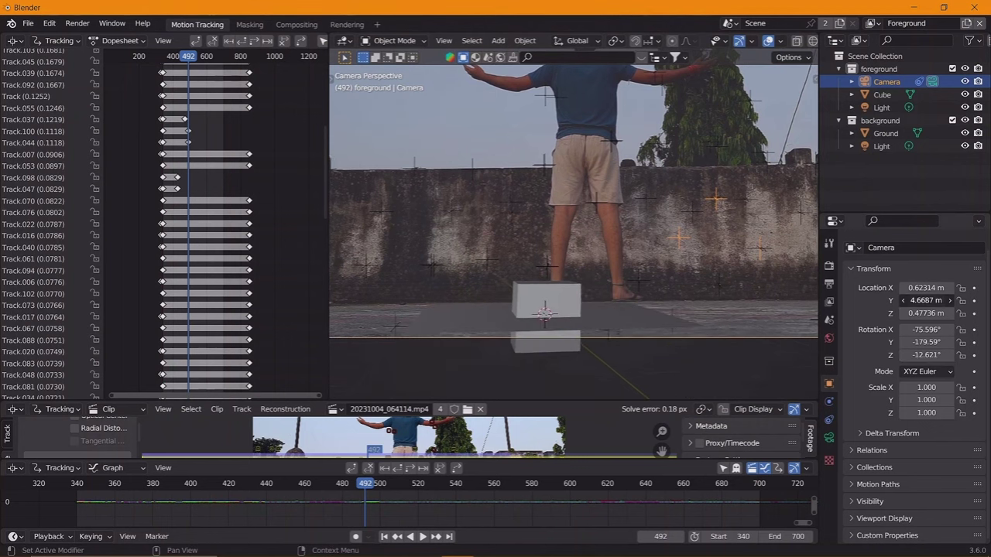
key(ctrl+z)
key(ctrl+z)
mouse_move(604, 310)
middle_down()
mouse_move(649, 320)
mouse_move(585, 234)
middle_up()
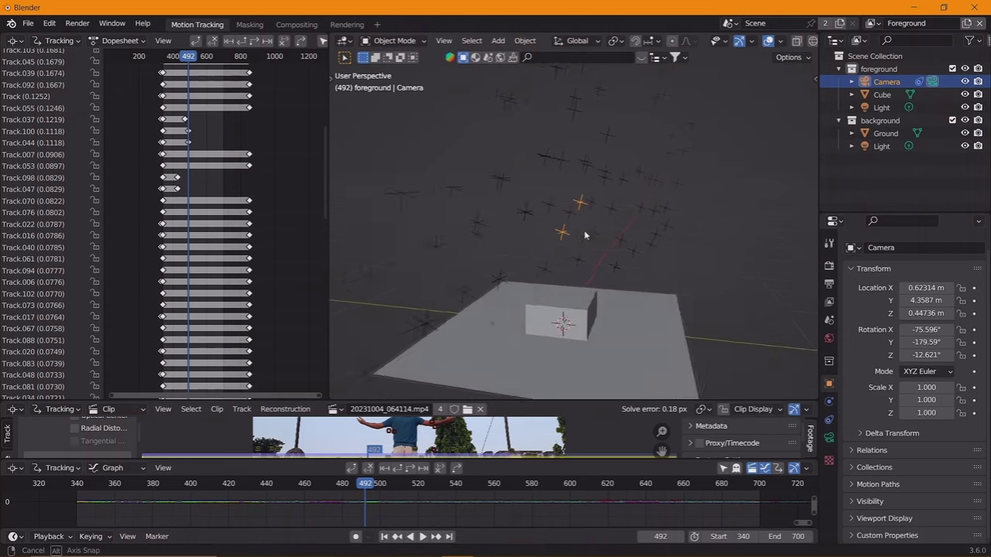
key(KP_0)
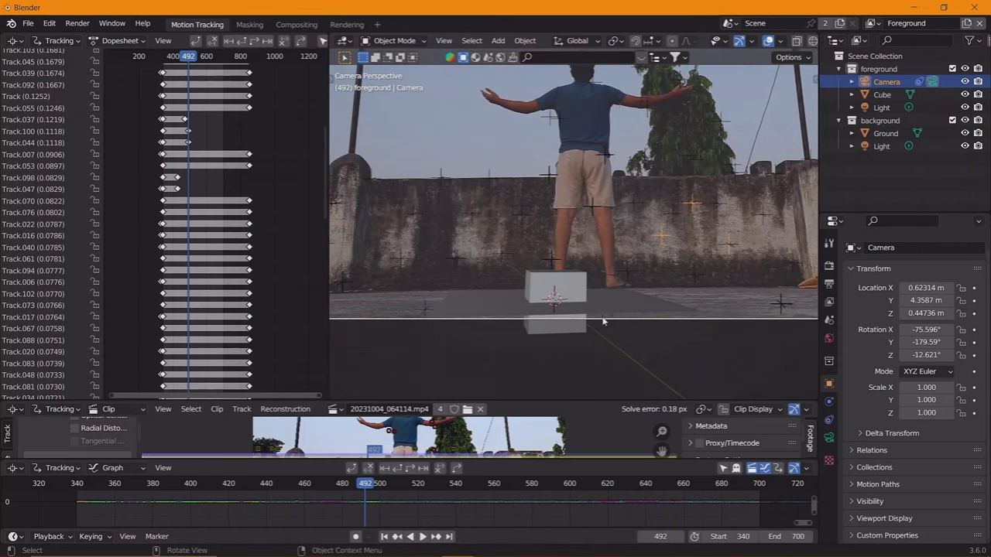
Enlarge the footage view and place a new tracking marker on the ground
scroll(596, 333, down, 1)
drag(587, 401, 595, 268)
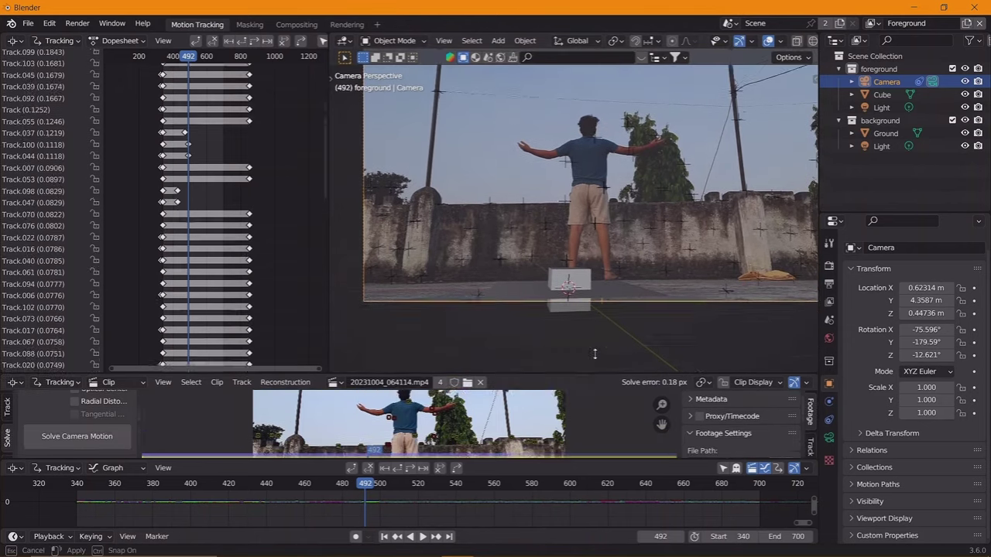
scroll(573, 178, up, 2)
scroll(573, 178, up, 1)
scroll(476, 383, up, 3)
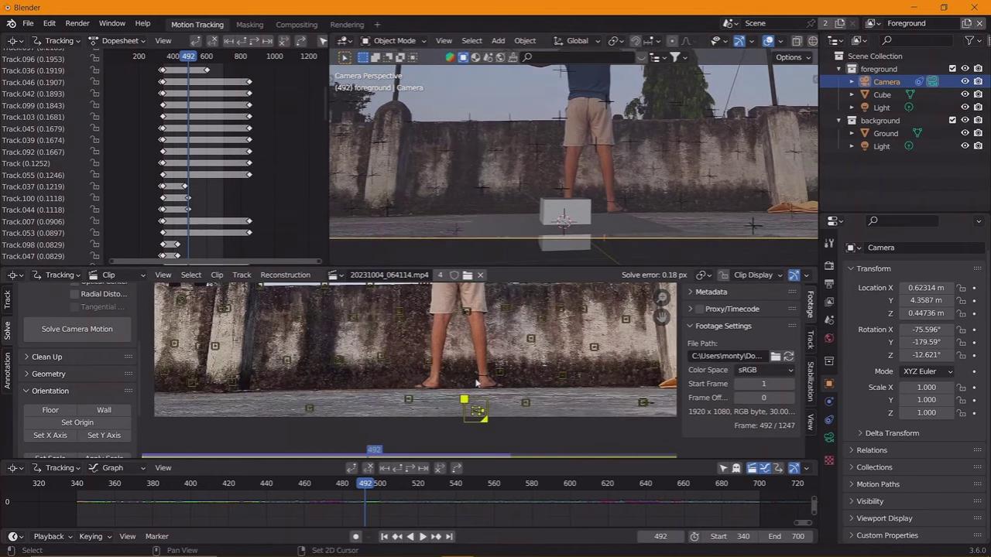
scroll(480, 387, down, 1)
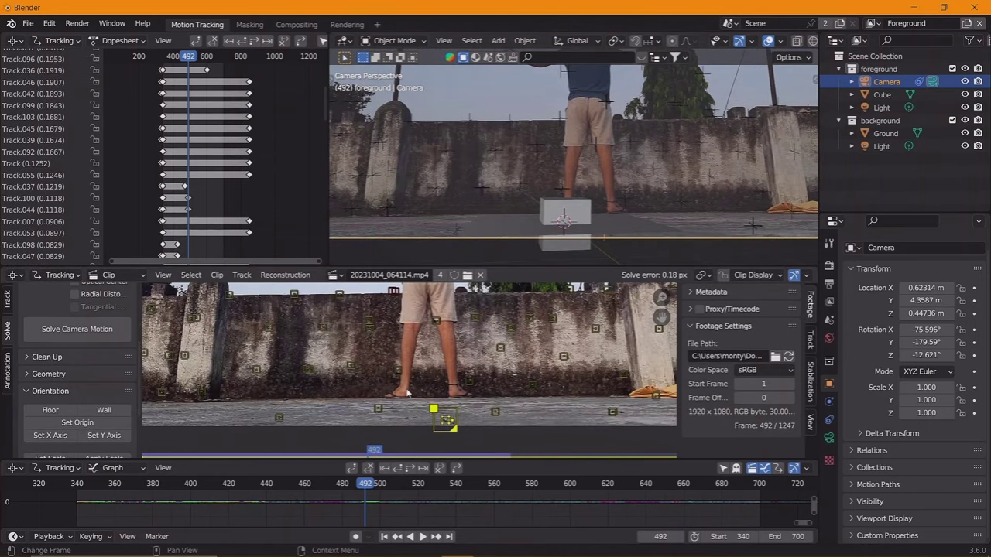
mouse_move(409, 394)
ctrl+mouse_down()
mouse_move(398, 373)
mouse_move(400, 383)
ctrl+mouse_up()
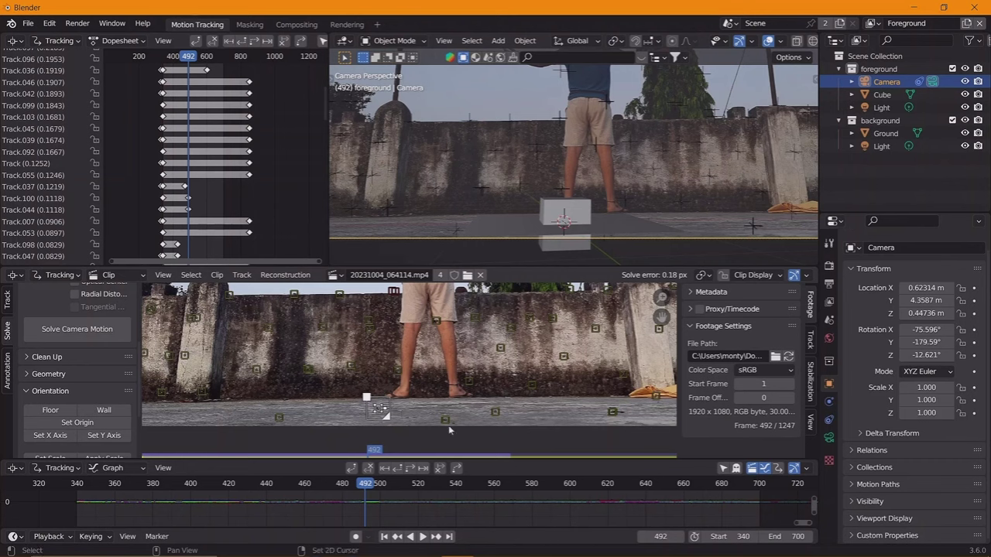
scroll(85, 418, down, 3)
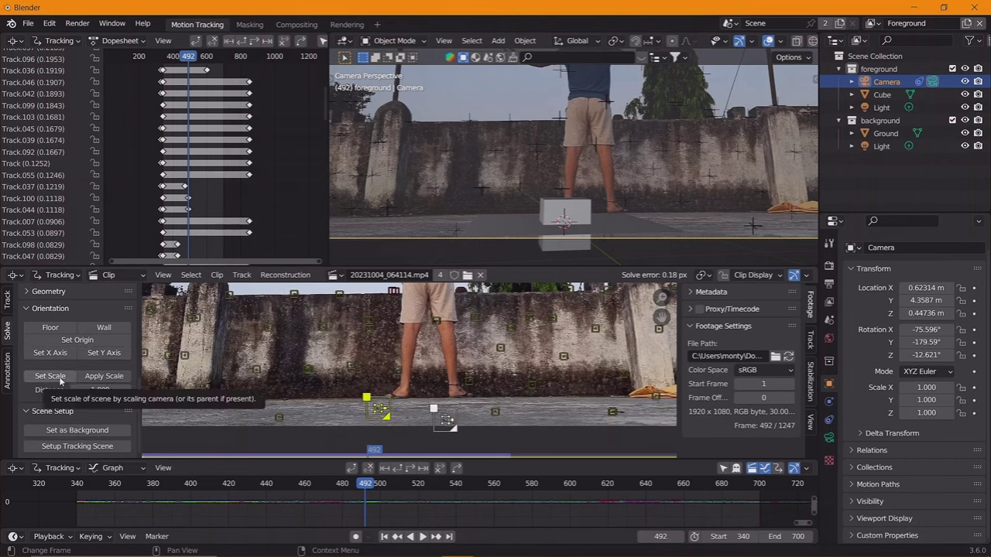
Apply Set Scale with a distance of 2.000 between the chosen tracks
click(60, 378)
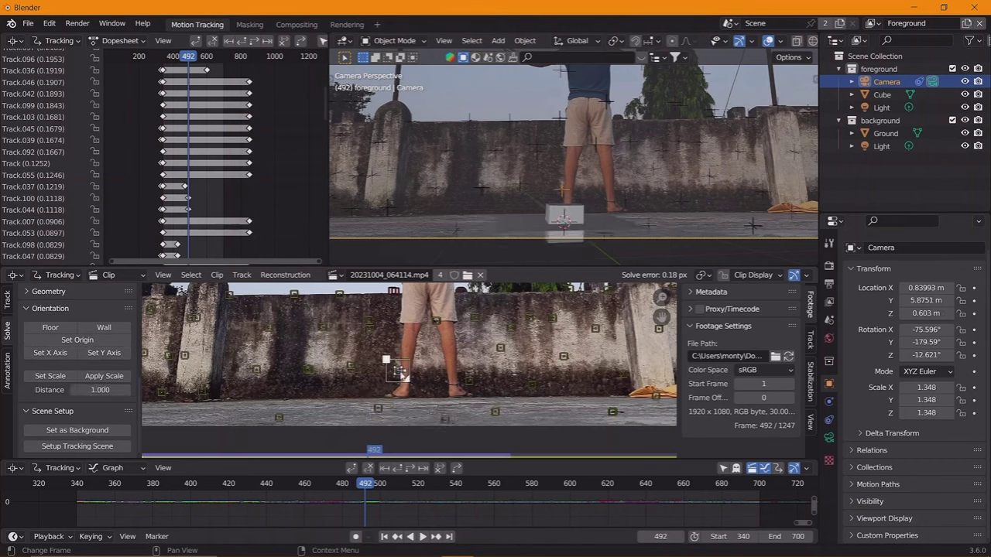
click(101, 390)
text(2)
key(Return)
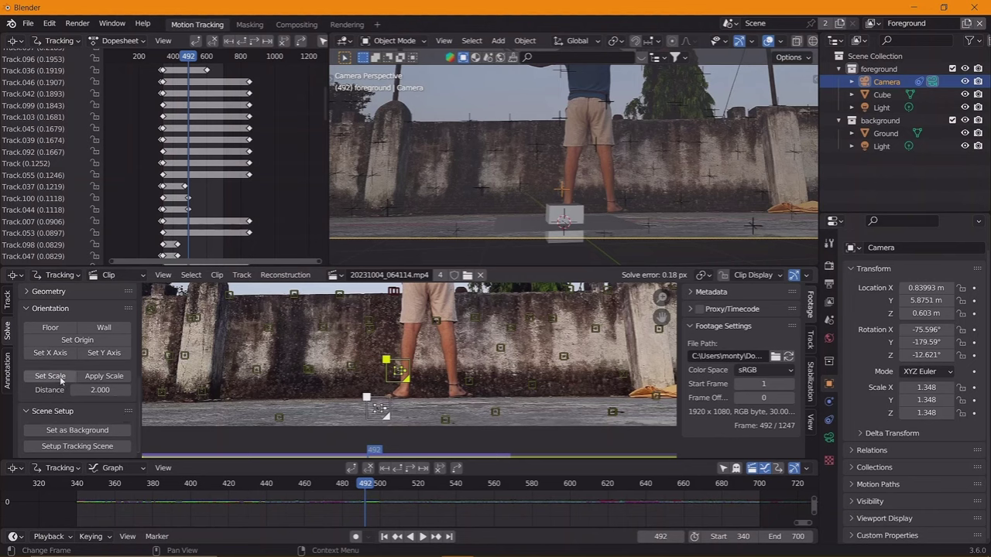
click(50, 376)
Scale the ground plane up to about 1.113 and replay the clip to check it
key(space)
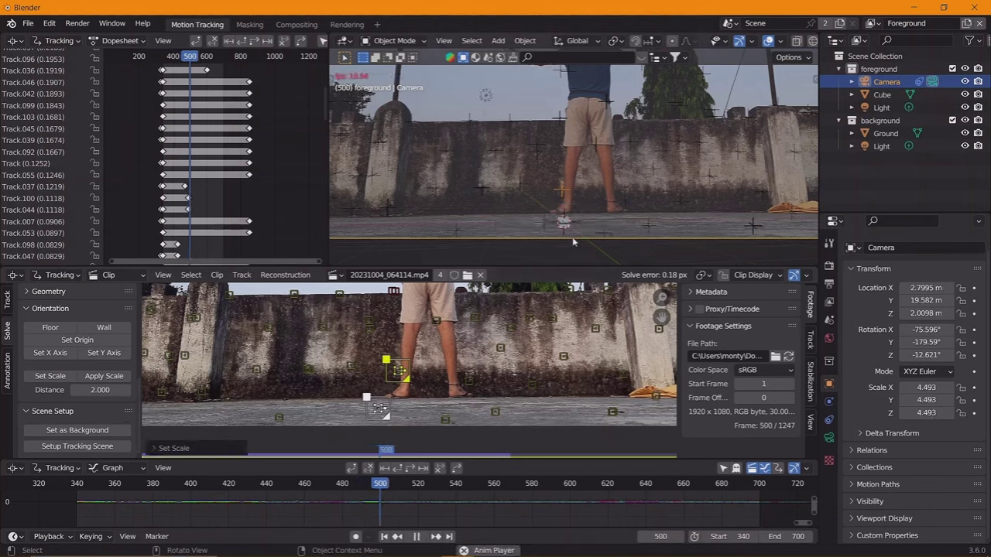
key(space)
click(531, 205)
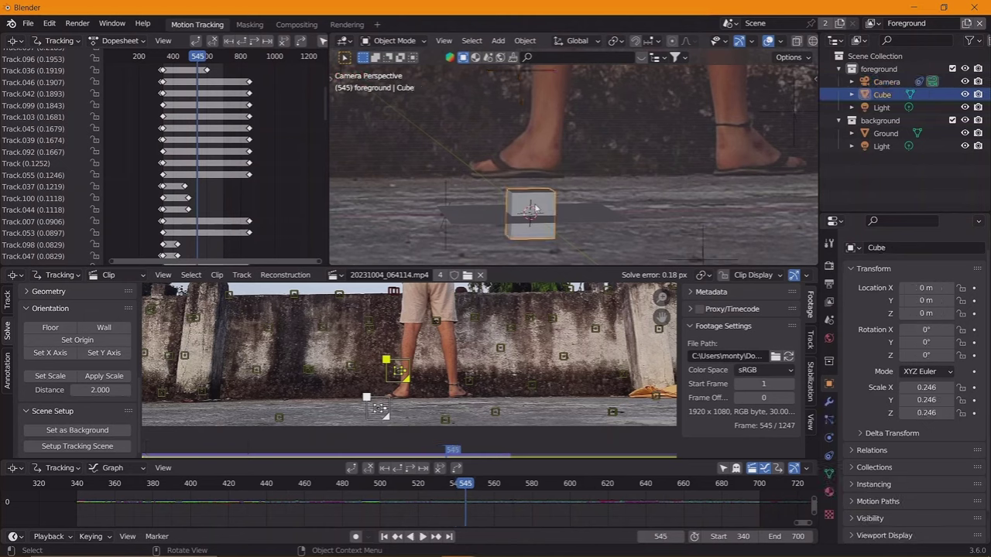
shift+click(580, 211)
key(Home)
key(s)
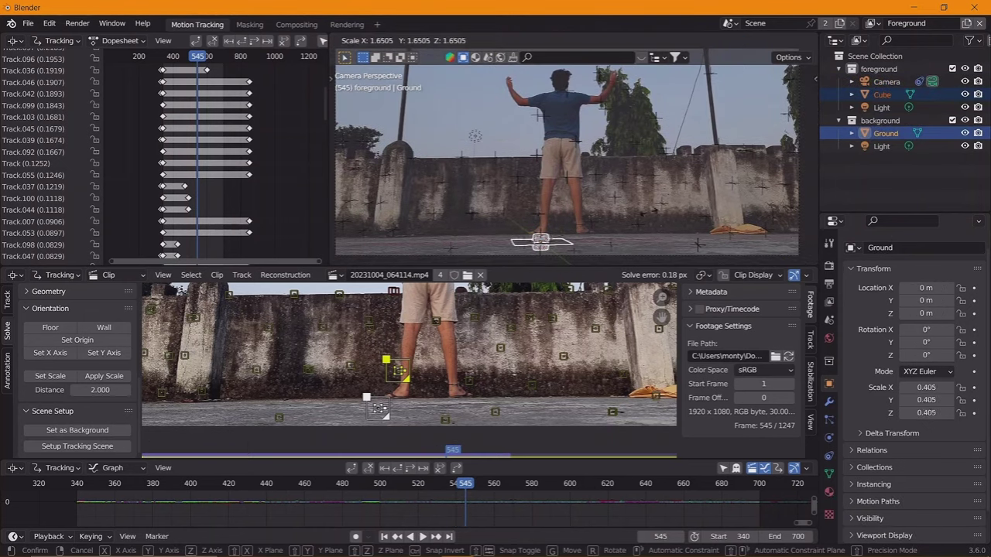
click(520, 230)
key(space)
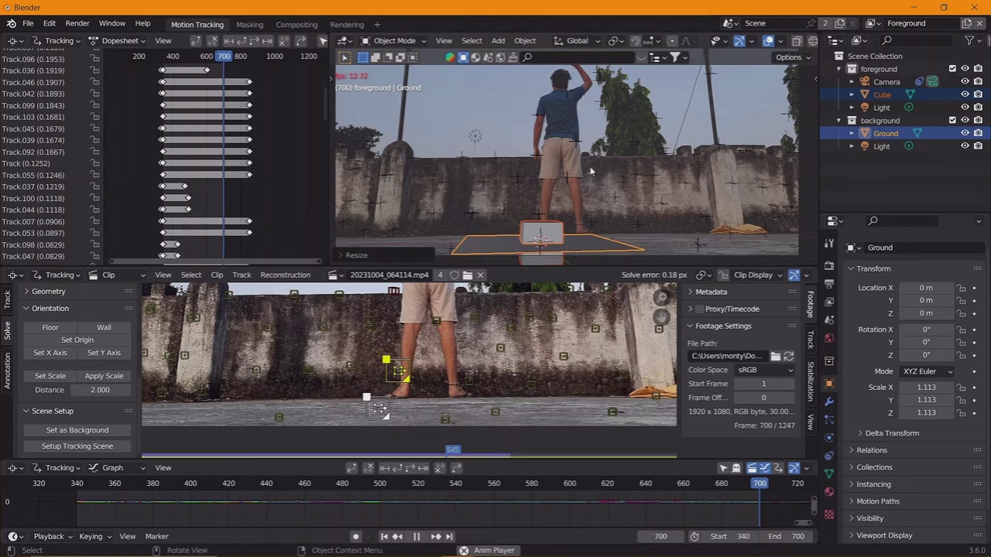
key(space)
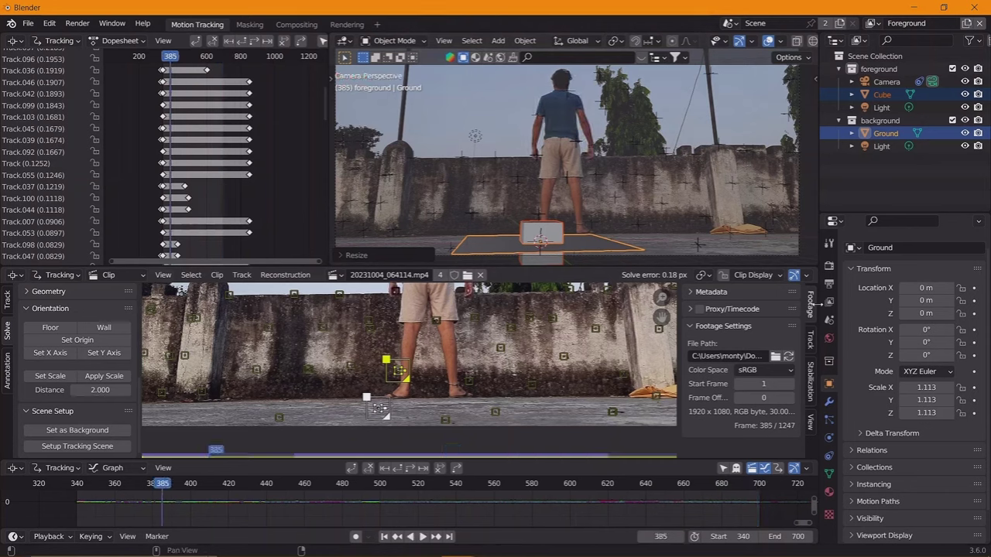
click(887, 81)
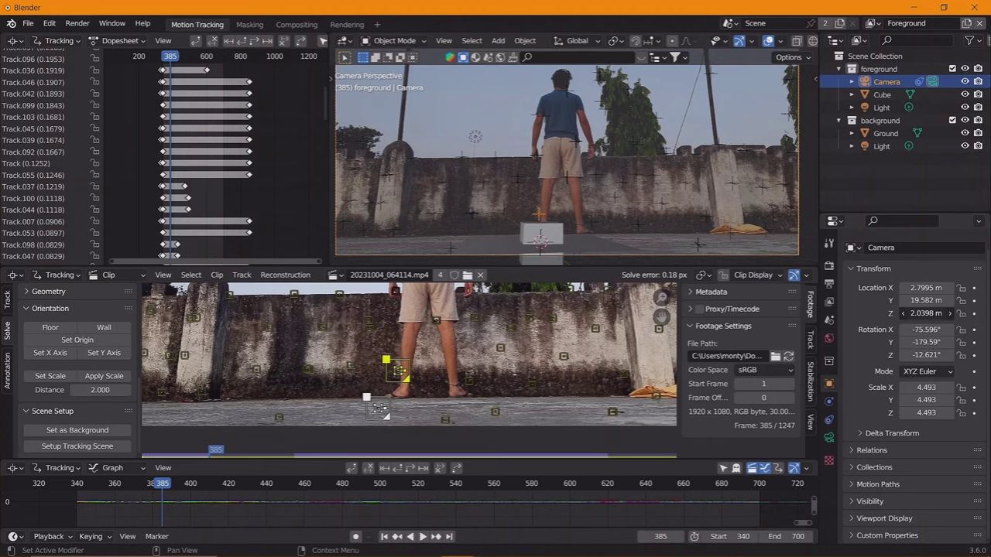
Lower the camera's Location Z from 2.0398 m to 1.9898 m
scroll(617, 147, up, 4)
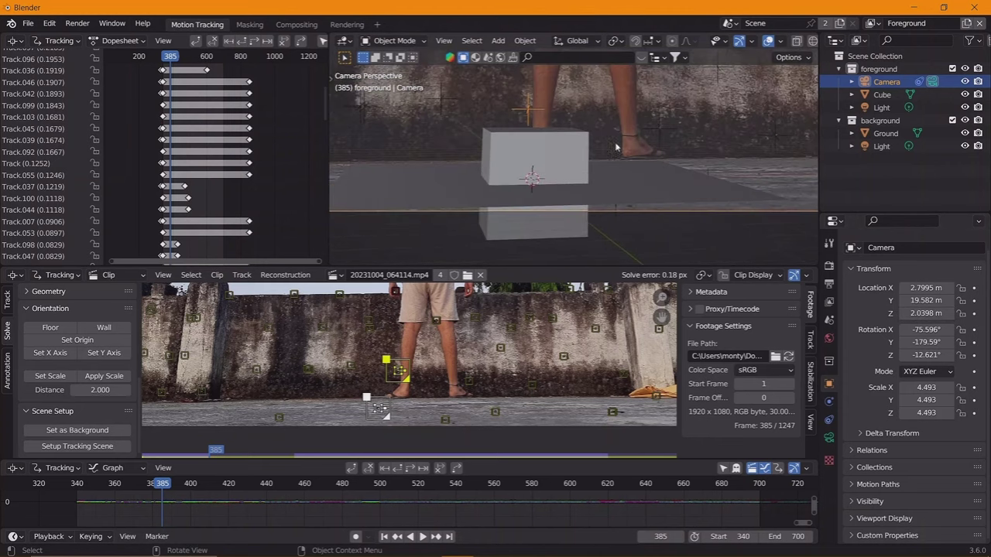
drag(926, 313, 919, 313)
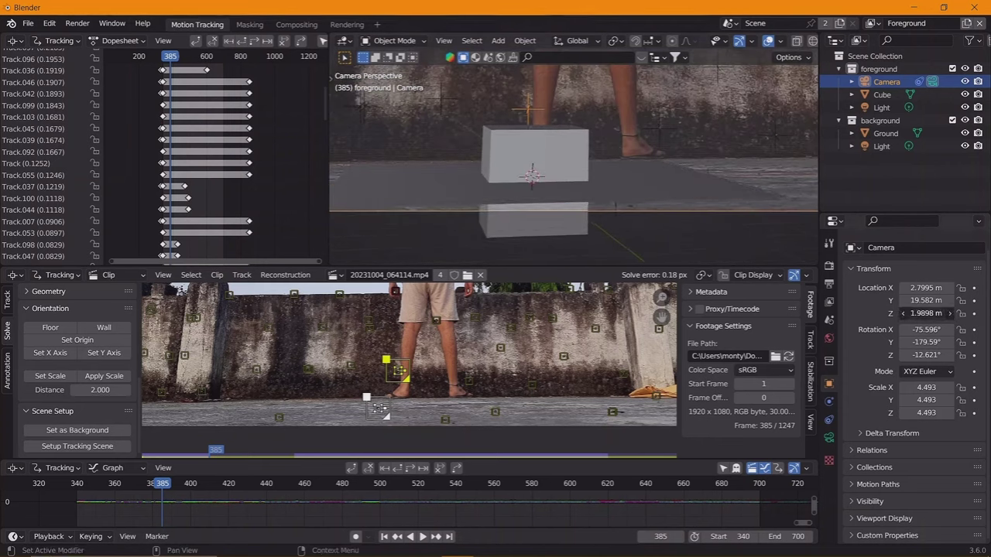
scroll(626, 195, down, 4)
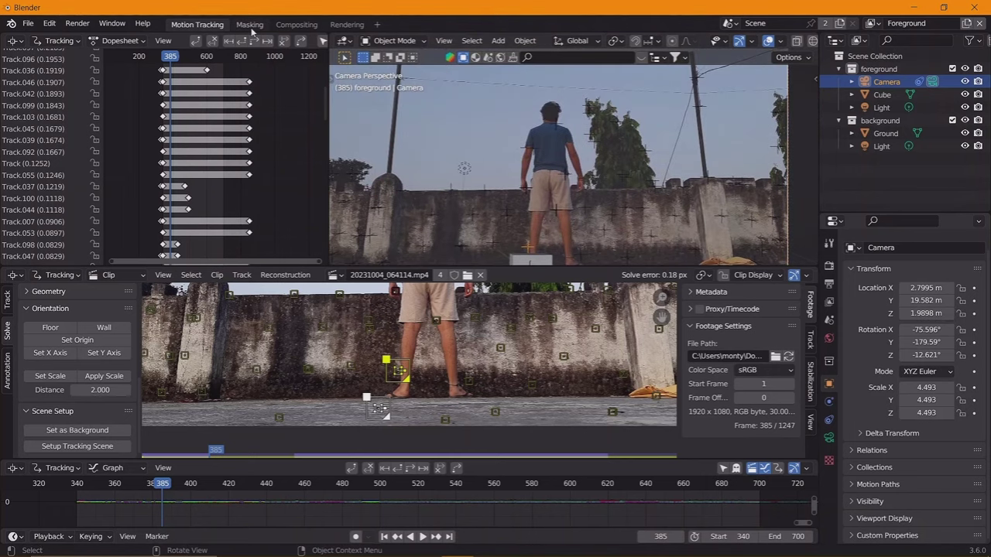
Switch to the Masking workspace and load 20231004_064114.mp4 into the Clip Editor
click(250, 26)
click(414, 228)
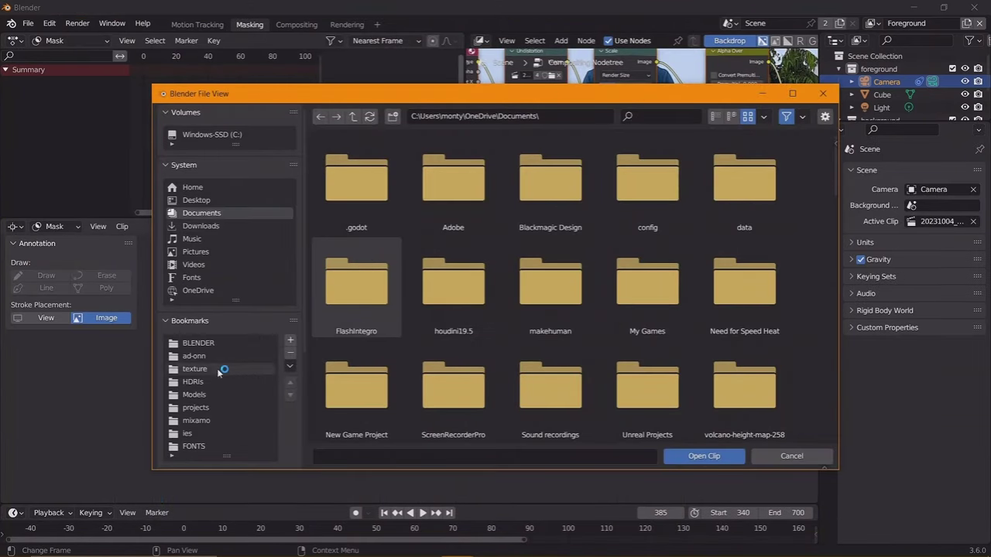
click(202, 225)
click(646, 370)
double_click(646, 370)
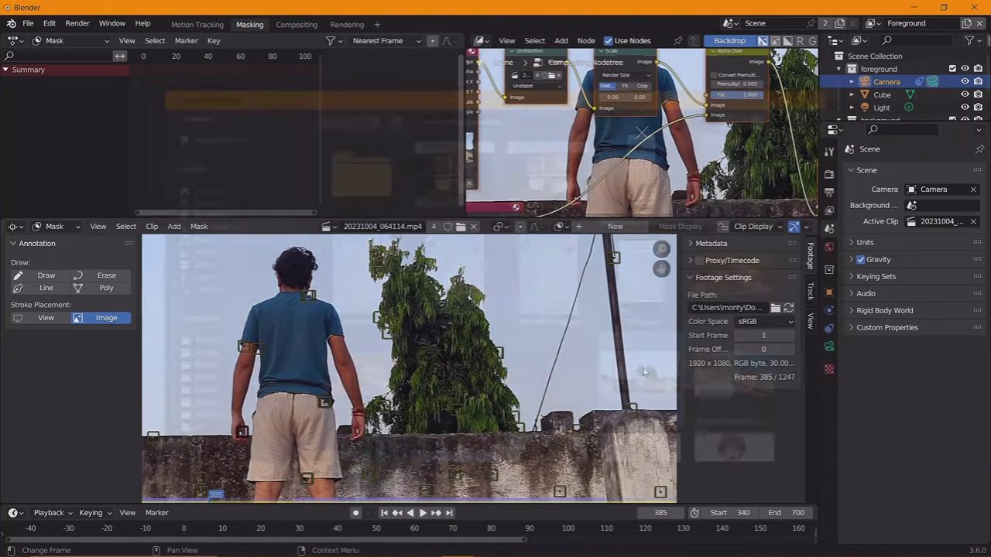
Zoom and pan the clip to frame the person's head and upper back
scroll(584, 378, down, 2)
scroll(584, 378, down, 2)
scroll(589, 383, up, 2)
scroll(589, 383, down, 1)
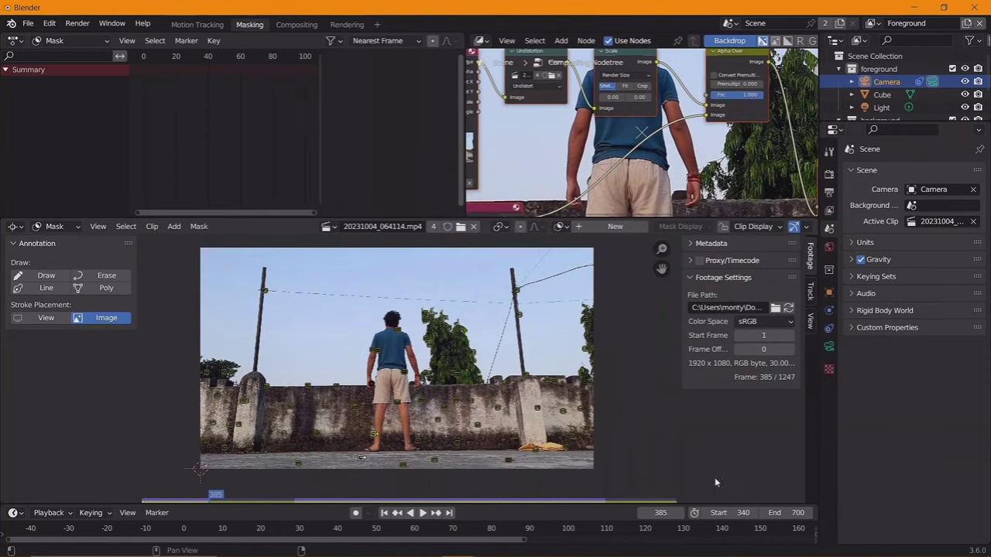
scroll(448, 355, up, 1)
scroll(447, 356, up, 2)
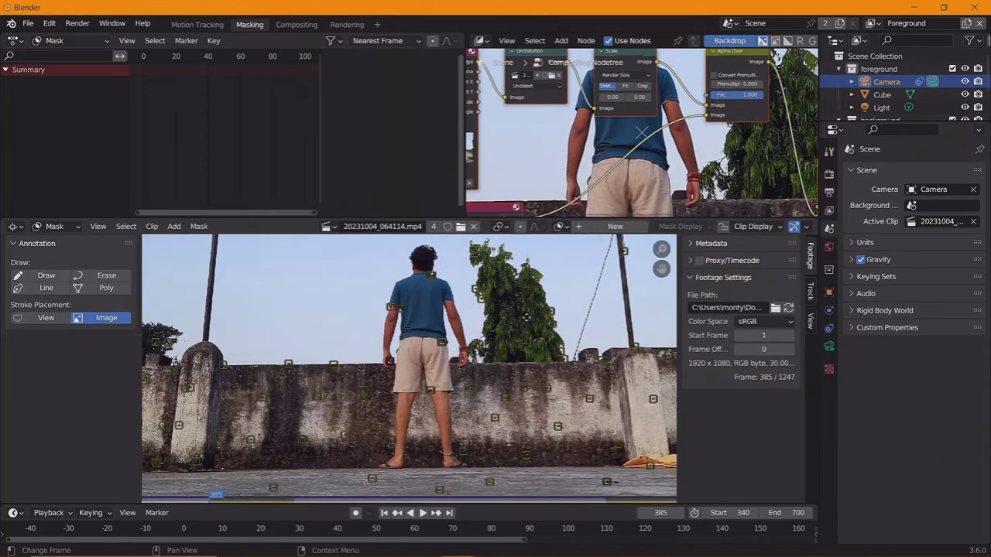
scroll(446, 357, up, 1)
scroll(445, 359, up, 1)
middle_drag(445, 359, 447, 402)
scroll(449, 409, up, 2)
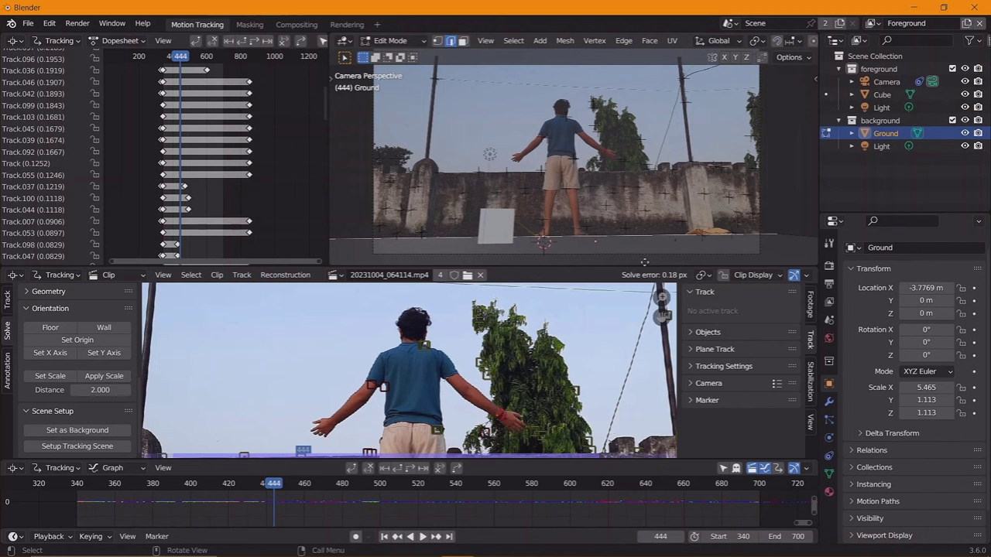
Extrude the ground mesh edge straight up along Z to form a wall plane
key(g)
key(z)
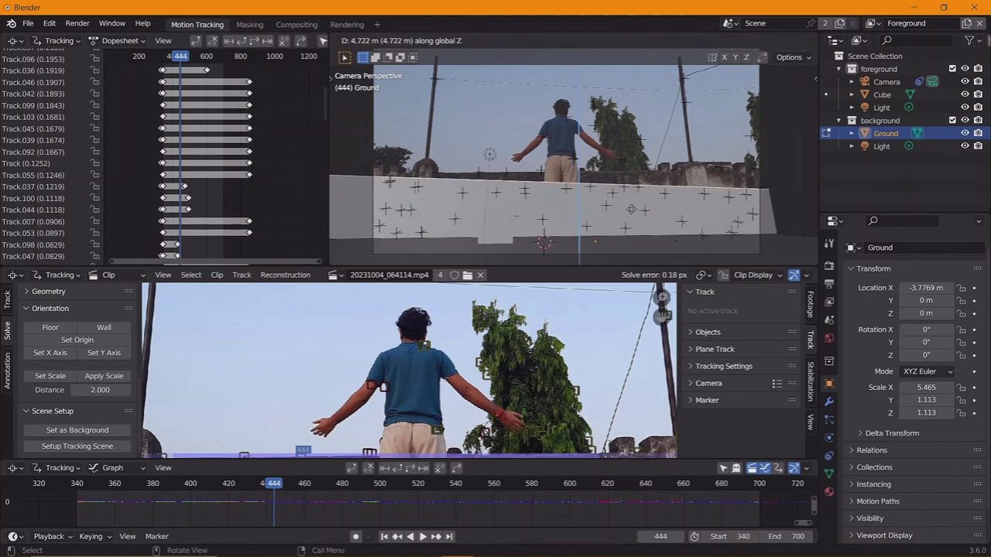
click(631, 202)
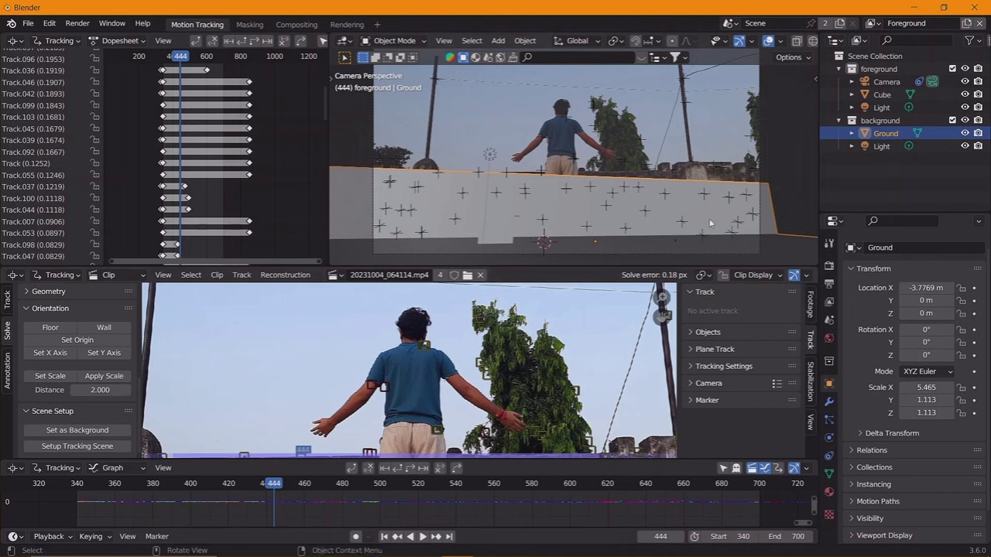
Rotate the camera to X −75.589°, Y −181.82°, Z −12.049° and turn on X-ray
click(886, 81)
key(r)
key(r)
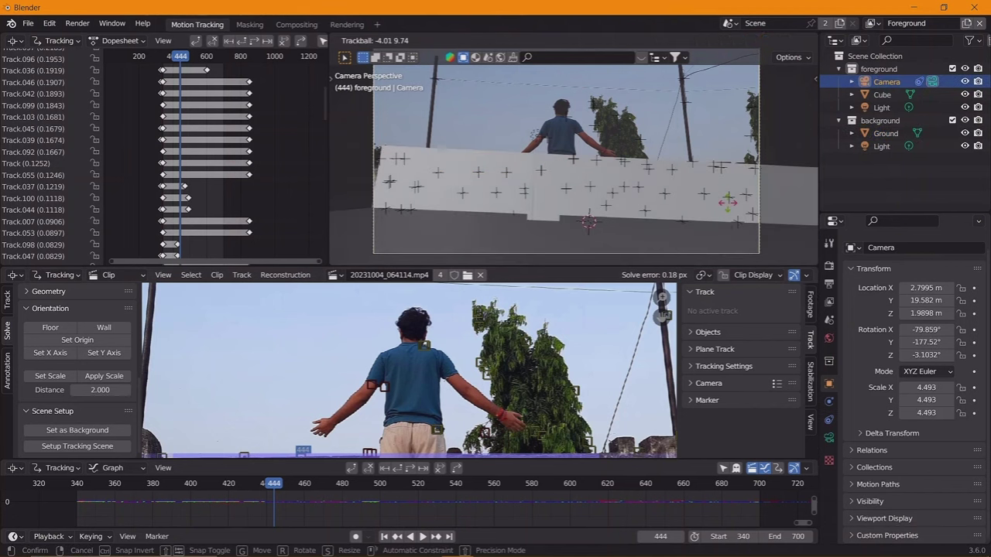
key(z)
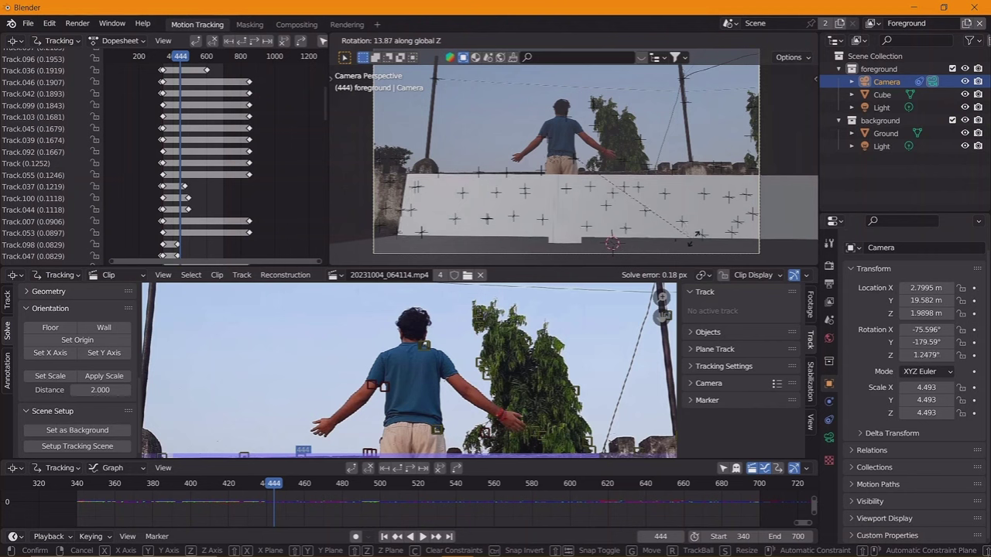
key(r)
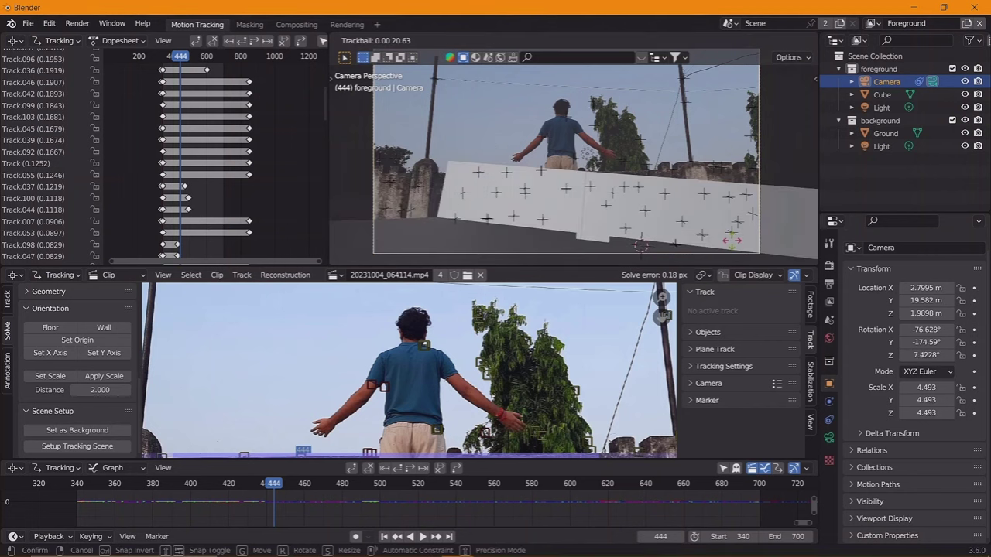
key(r)
click(744, 240)
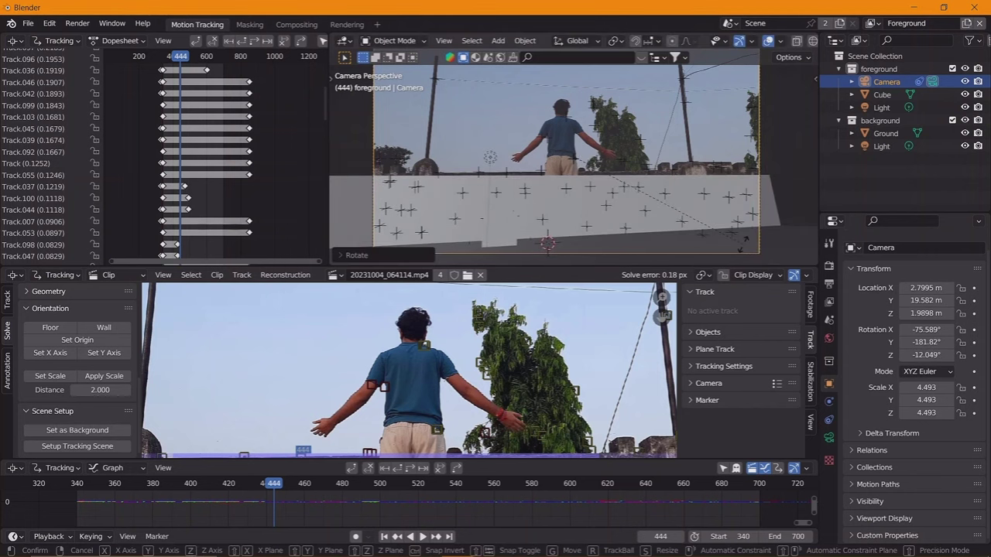
key(r)
key(z)
key(Escape)
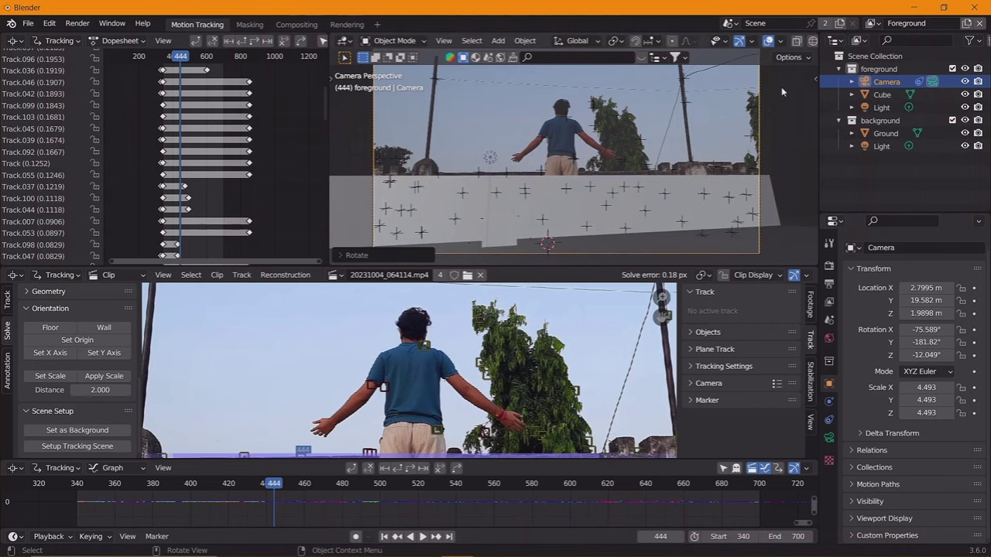
click(798, 41)
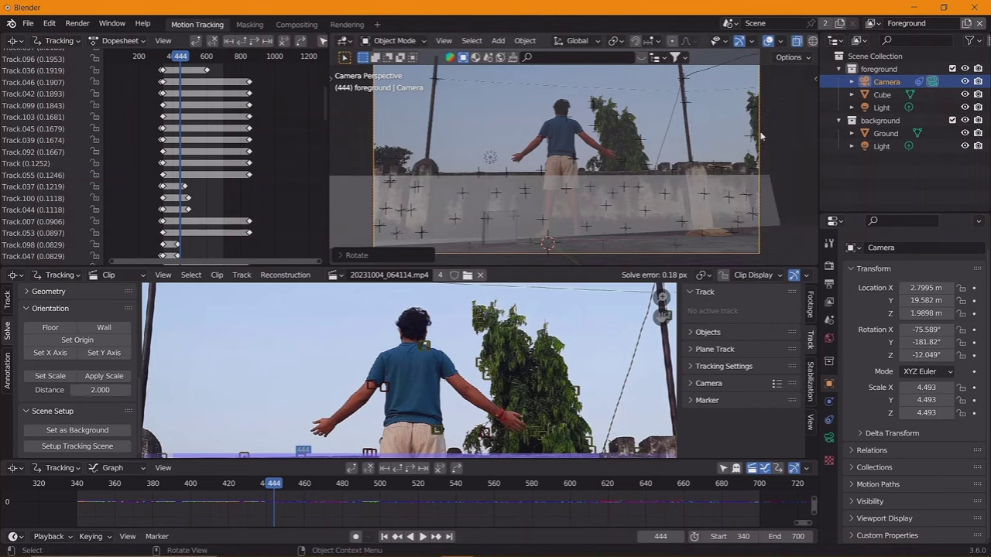
key(ctrl+space)
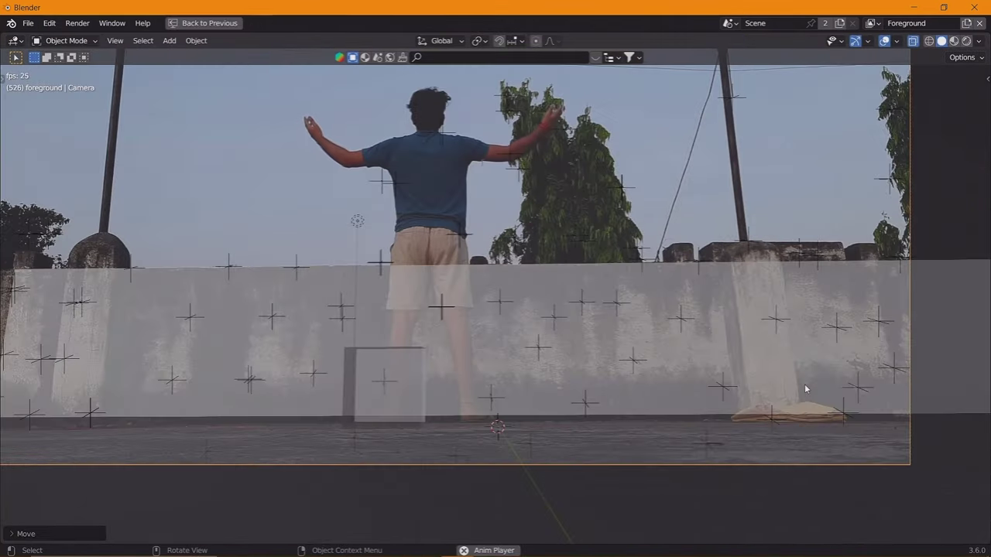
key(space)
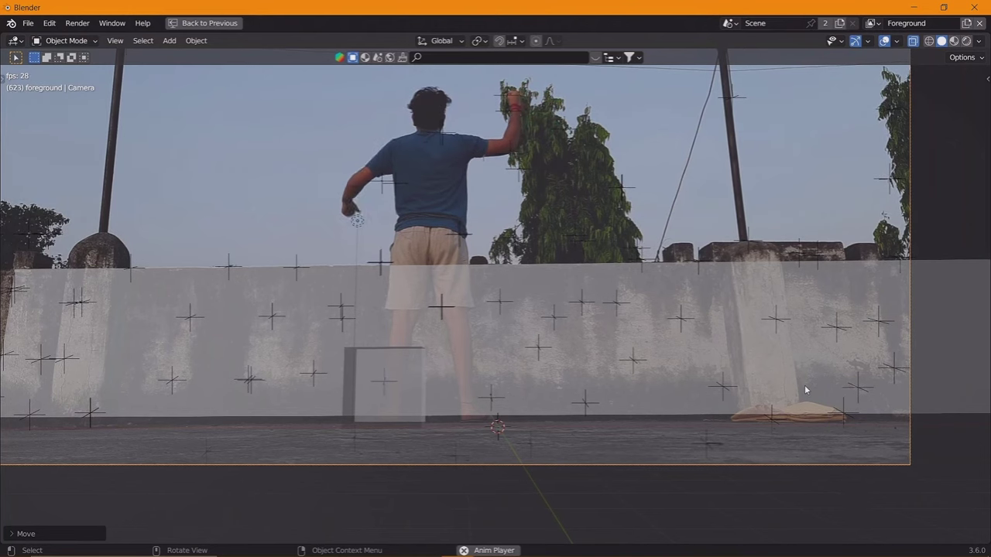
key(space)
scroll(708, 366, up, 1)
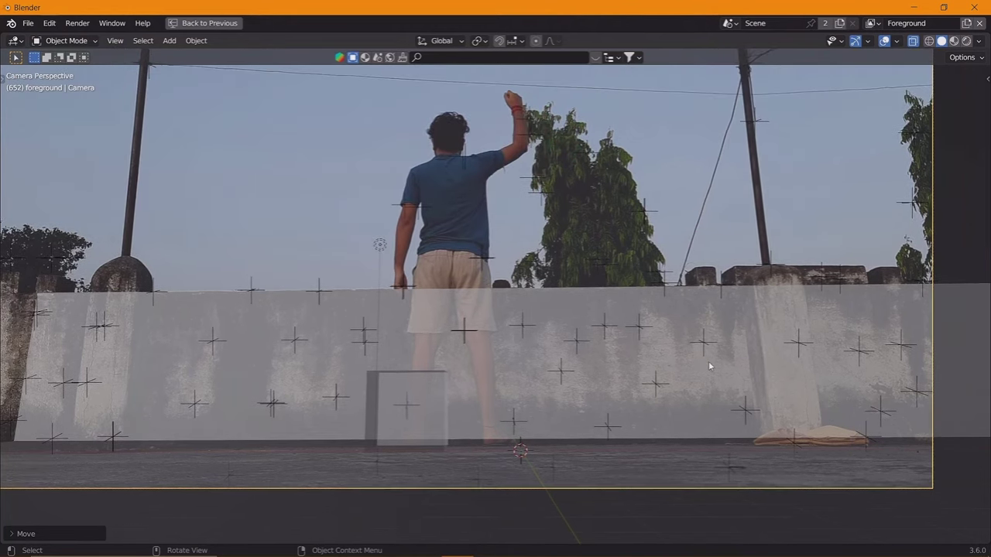
key(ctrl+space)
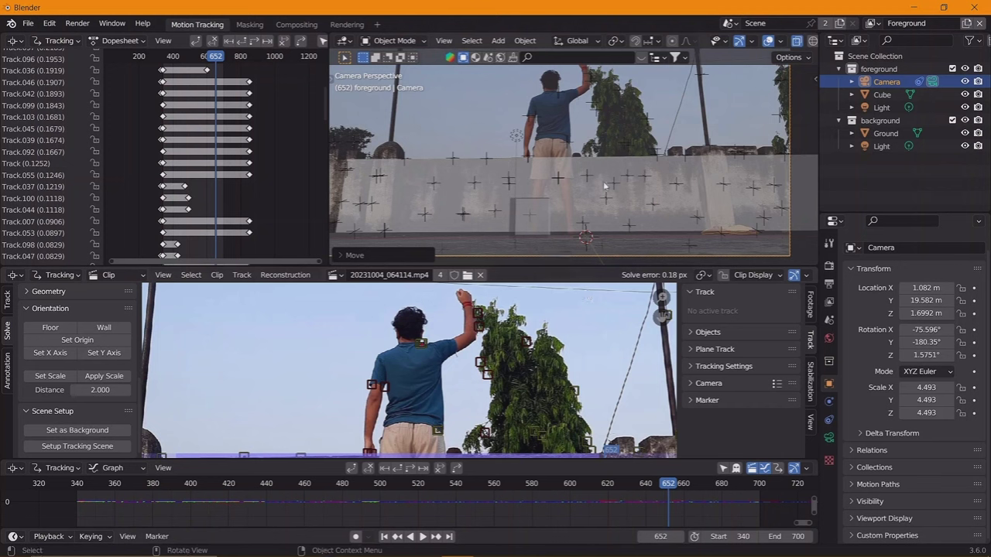
scroll(605, 186, down, 1)
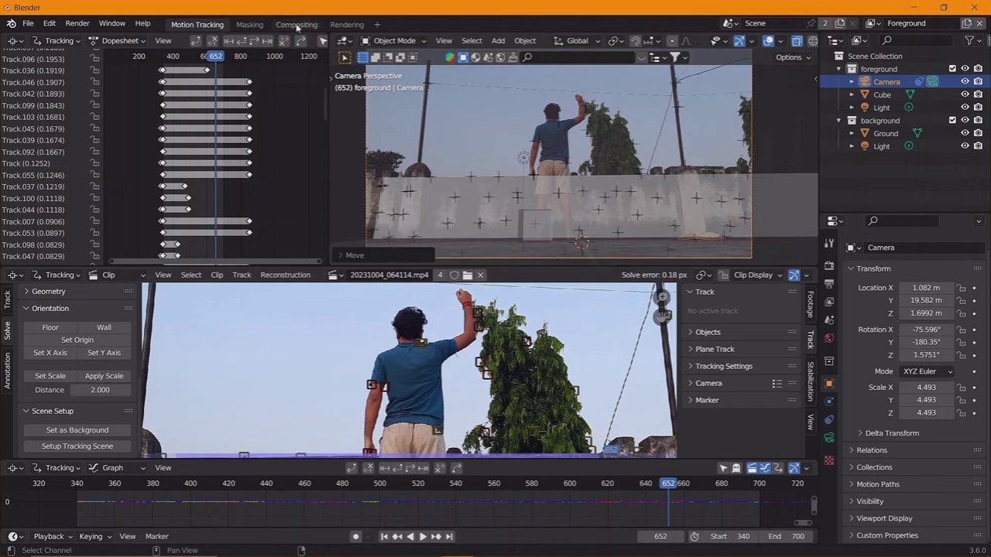
Add a new General > Layout workspace
click(377, 24)
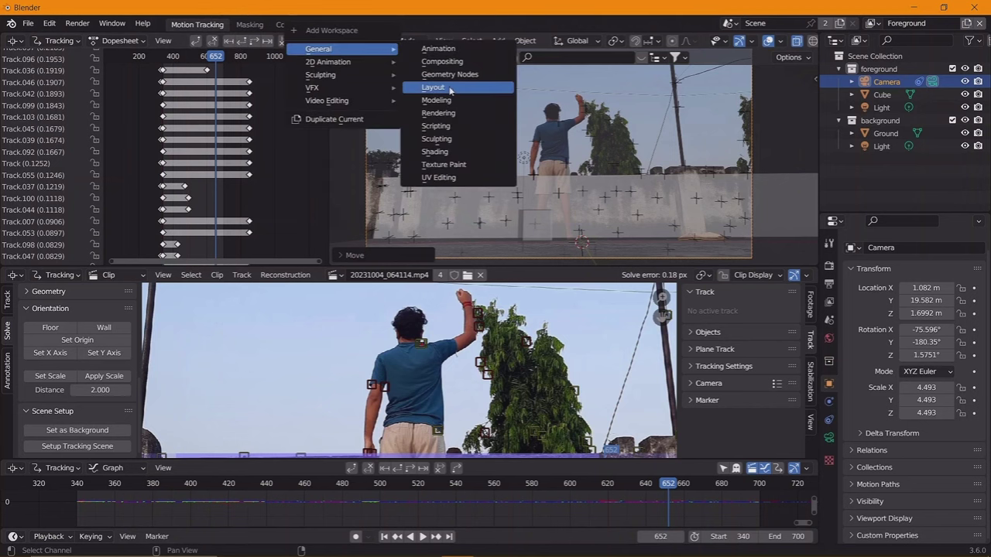
click(428, 88)
scroll(457, 271, up, 1)
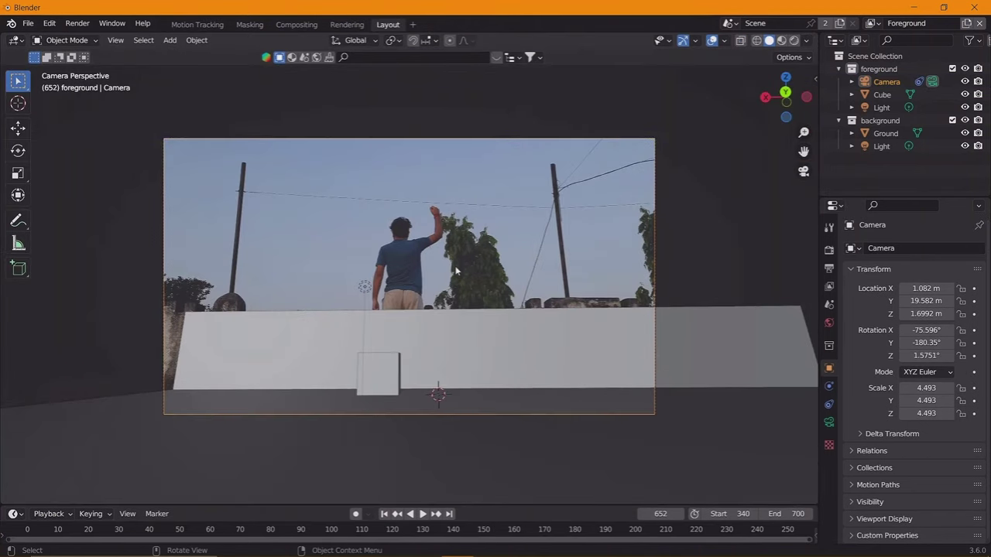
Move the Ground plane along X to 2.5754 m and check it through the camera
click(530, 352)
key(g)
key(x)
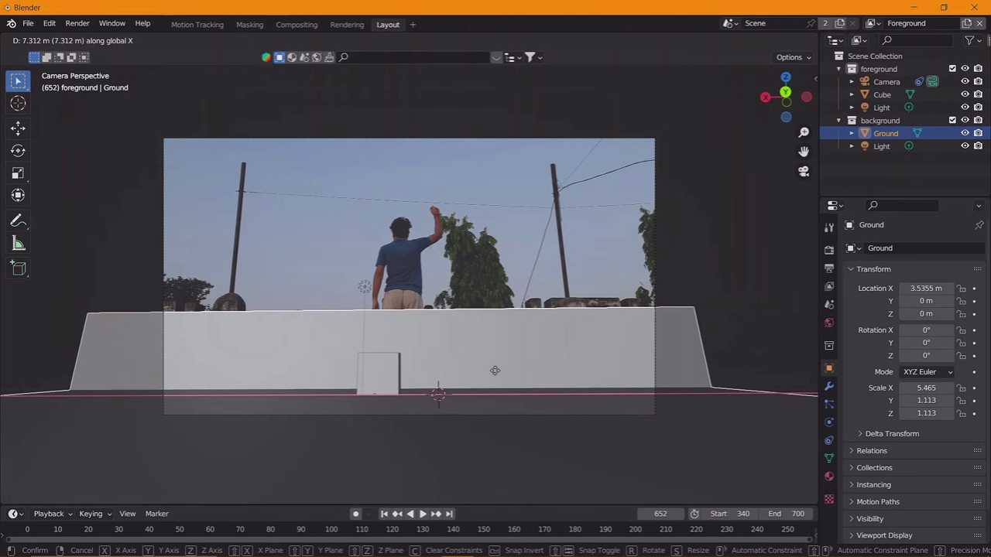
click(545, 357)
key(g)
key(x)
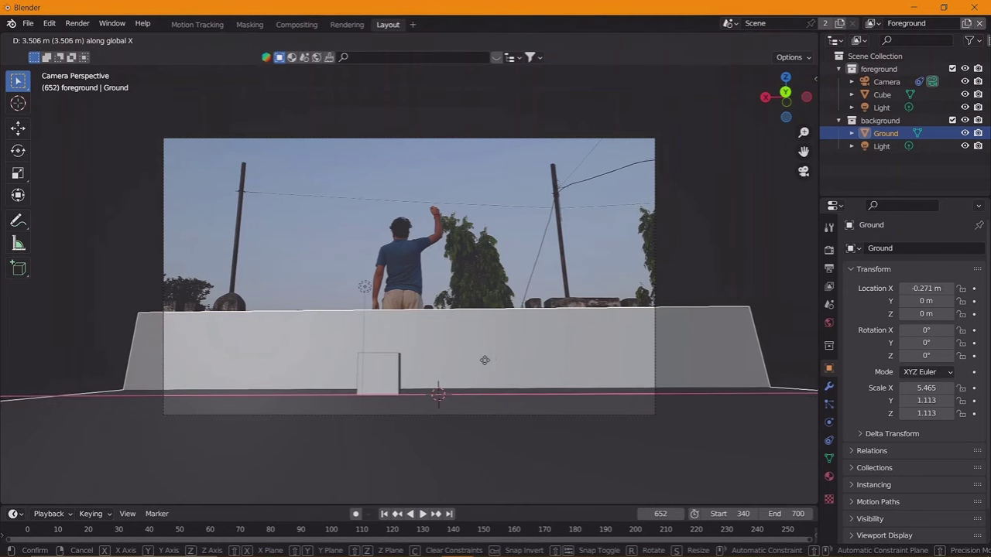
click(439, 350)
mouse_move(413, 365)
middle_down()
mouse_move(482, 411)
mouse_move(504, 390)
middle_up()
key(KP_0)
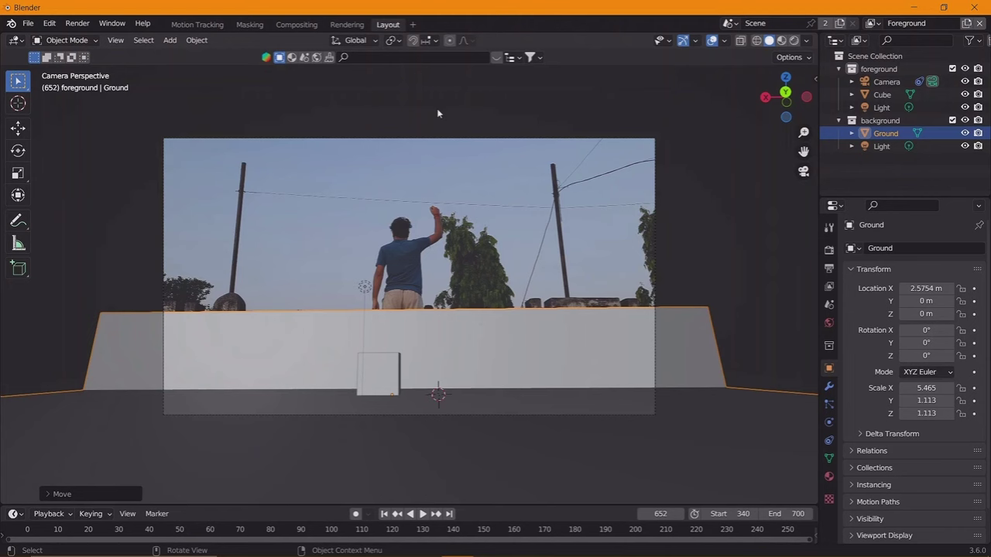
Dismiss the Wi-Fi flyout and show BlenderKit search results for 'dragon'
click(847, 544)
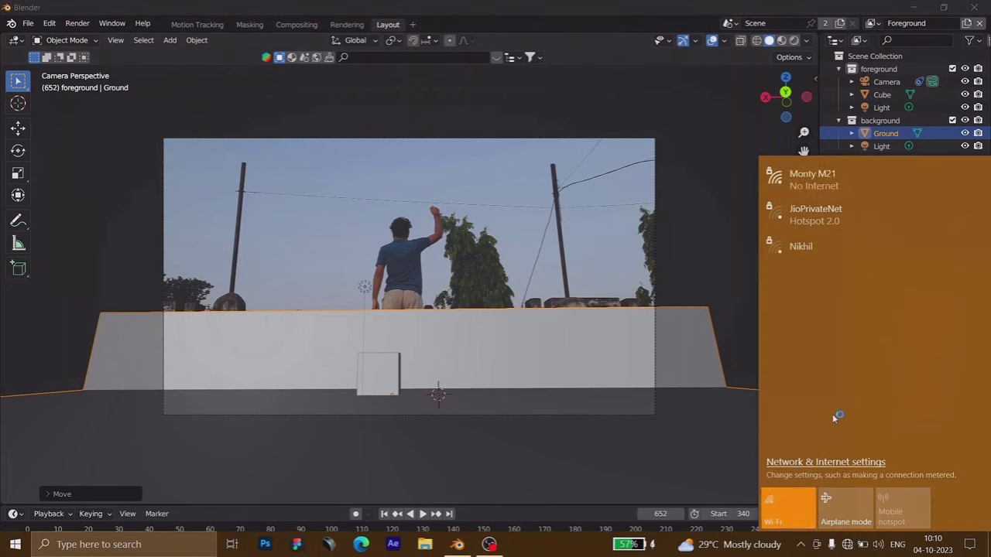
click(452, 59)
text(drigon)
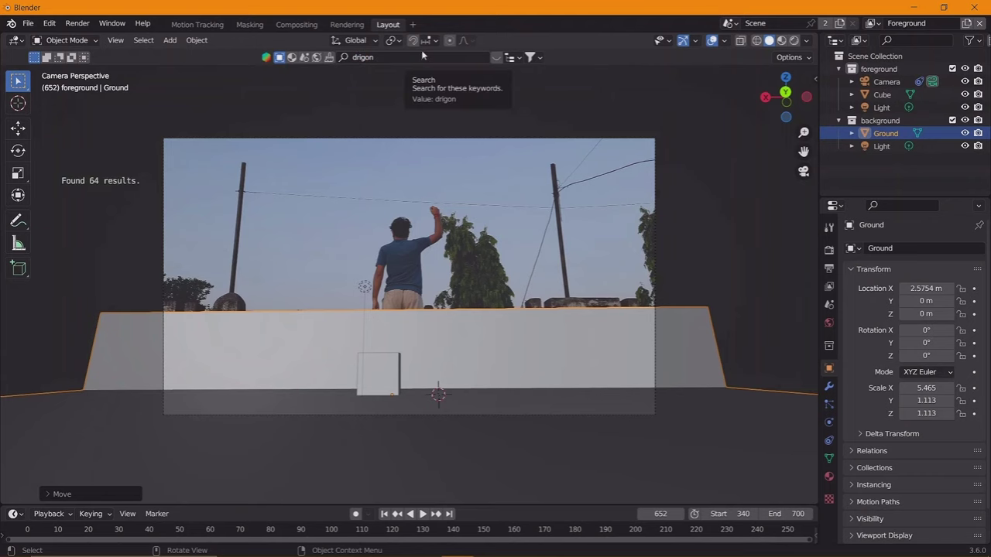
click(497, 60)
mouse_move(483, 120)
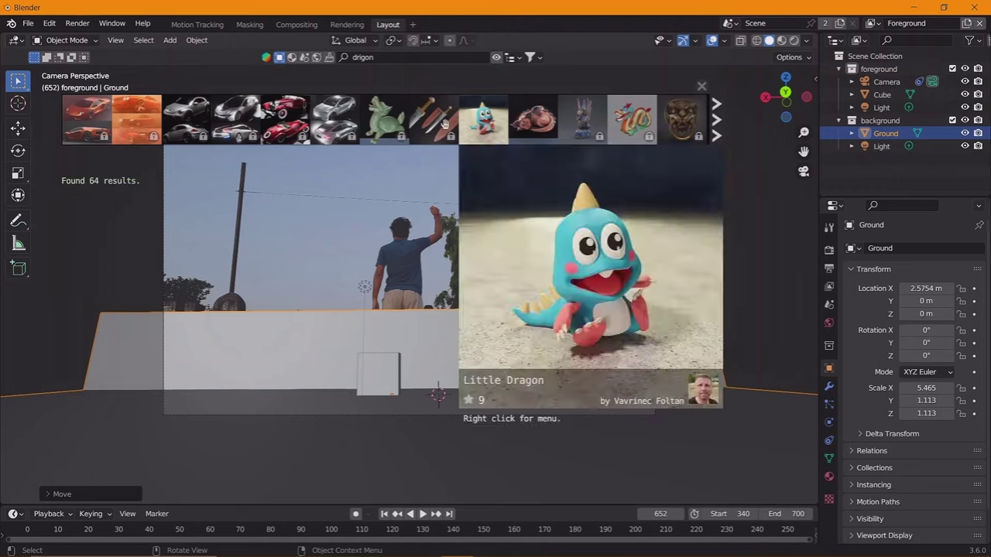
Browse through the 64 dragon model thumbnails in the asset bar
drag(267, 124, 364, 287)
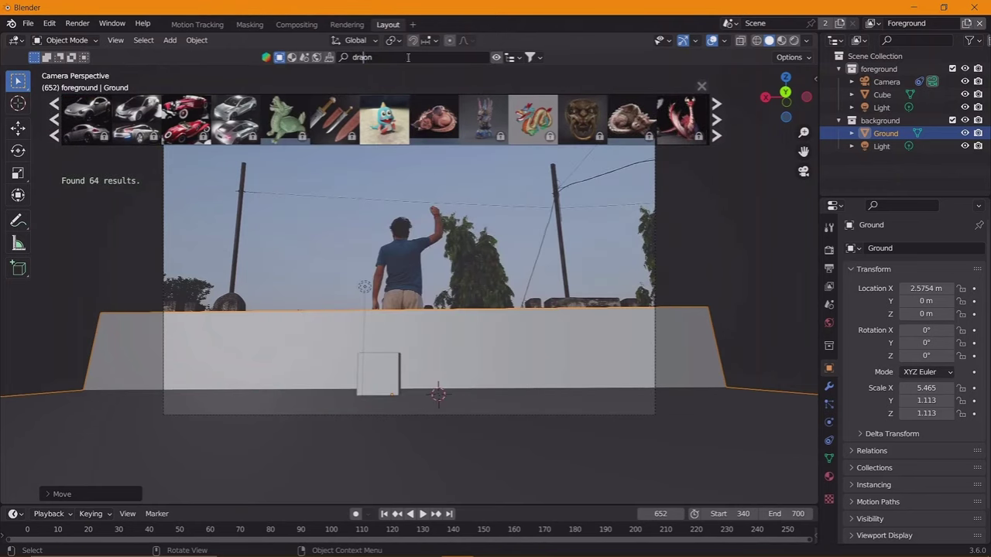
scroll(232, 120, down, 3)
scroll(518, 122, down, 3)
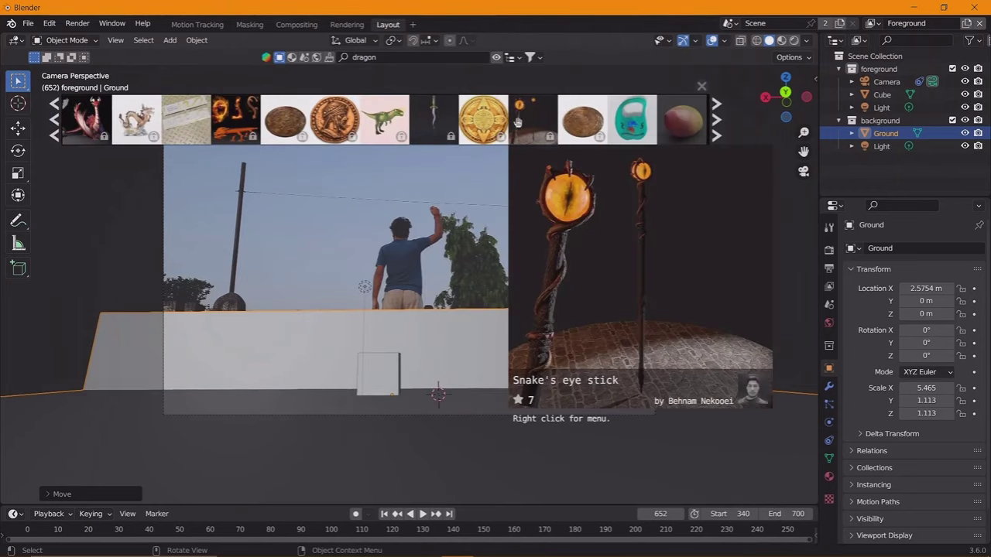
scroll(518, 121, down, 3)
scroll(503, 123, down, 3)
scroll(465, 124, down, 3)
scroll(441, 126, down, 3)
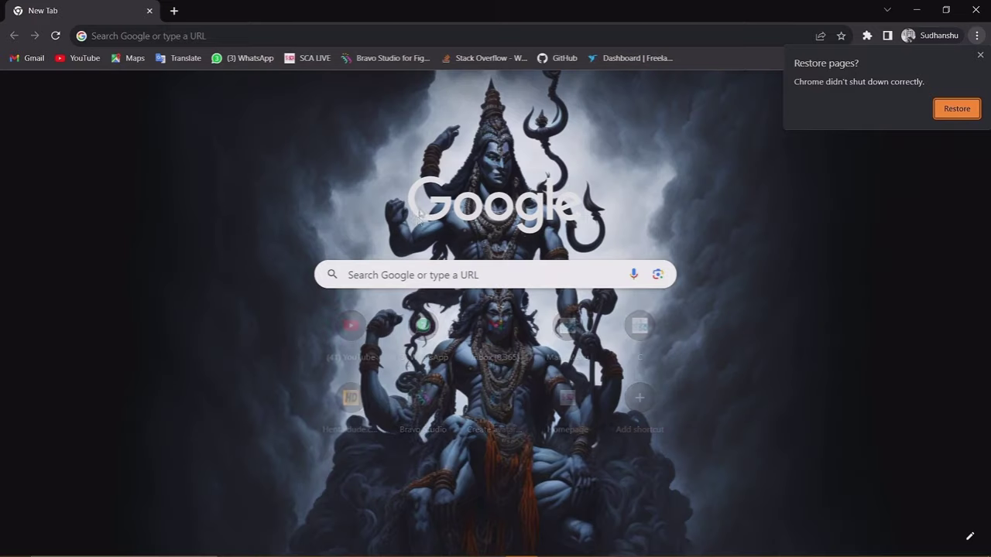
Google 'dragon 3d model free download' and open CGTrader's Free Dragon 3D Models page
click(460, 273)
text(dragon)
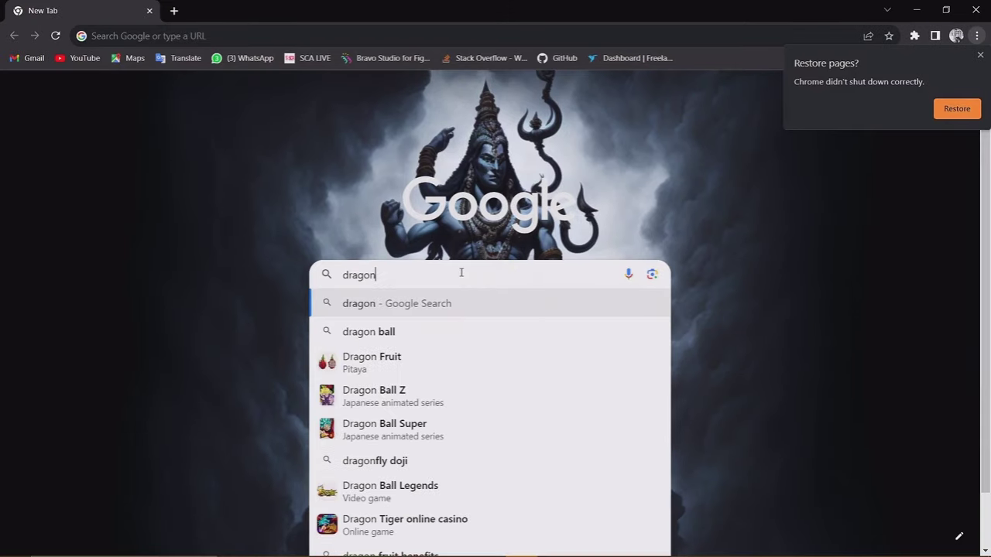
text( 3d model)
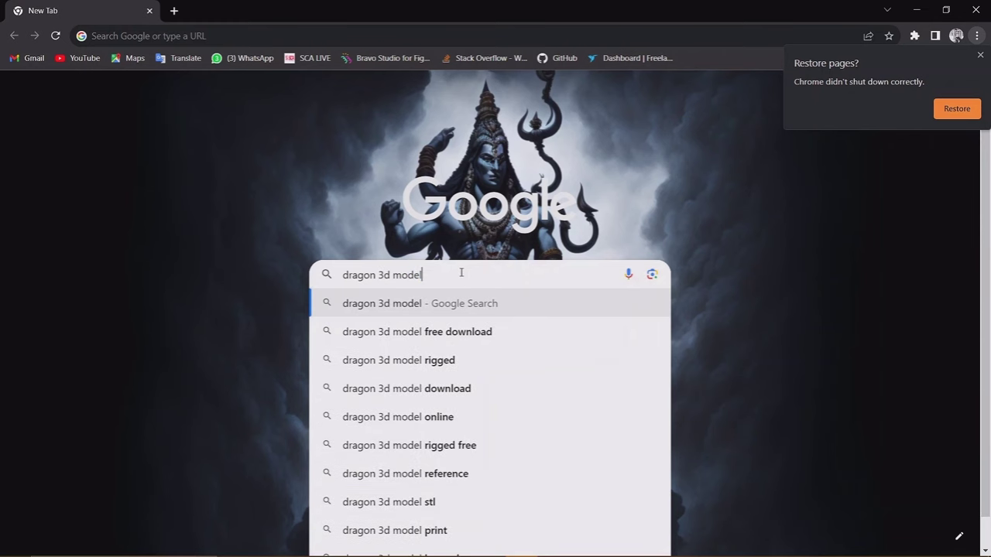
key(Down)
key(Return)
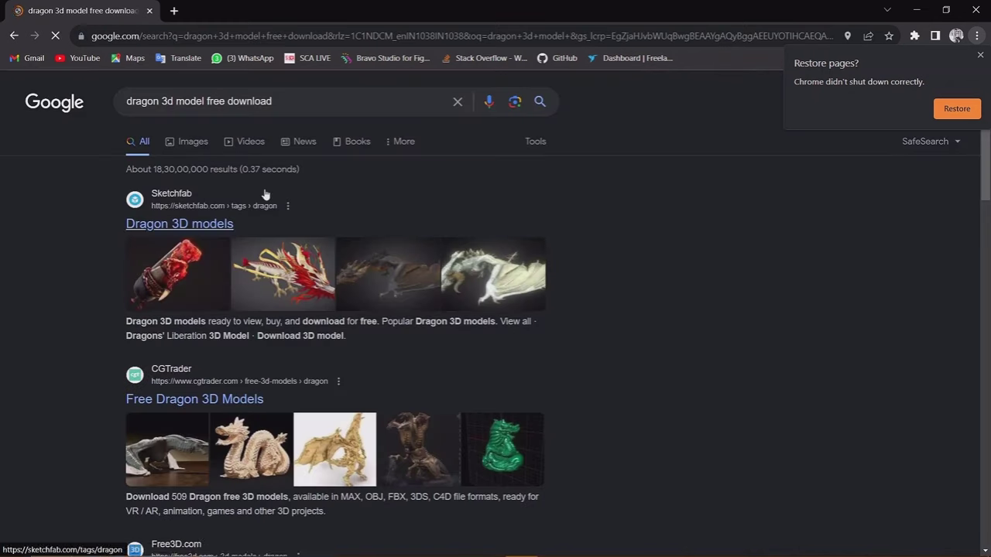
click(201, 223)
key(alt+Left)
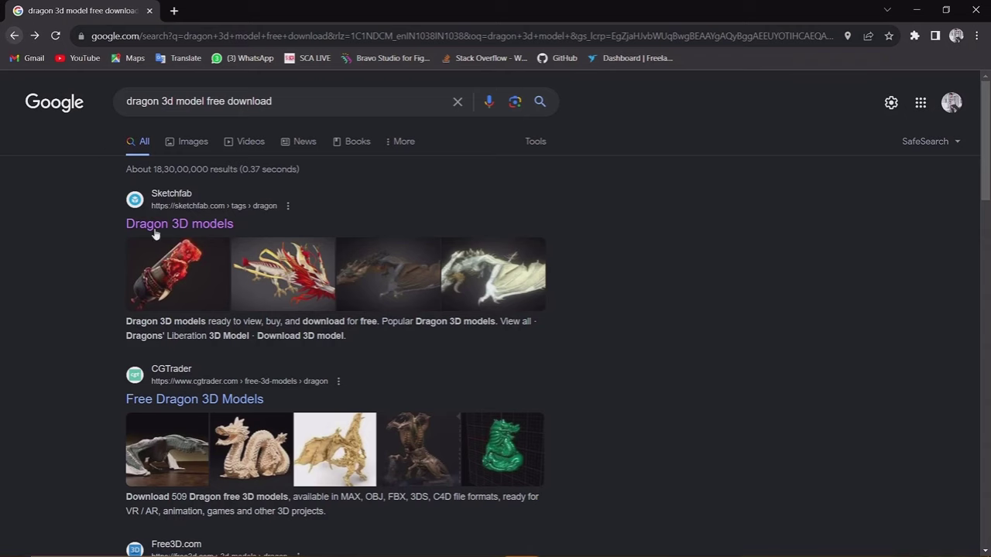
click(189, 398)
scroll(302, 402, down, 2)
Scroll to the free models and open the rigged dragon model's page
scroll(333, 438, down, 2)
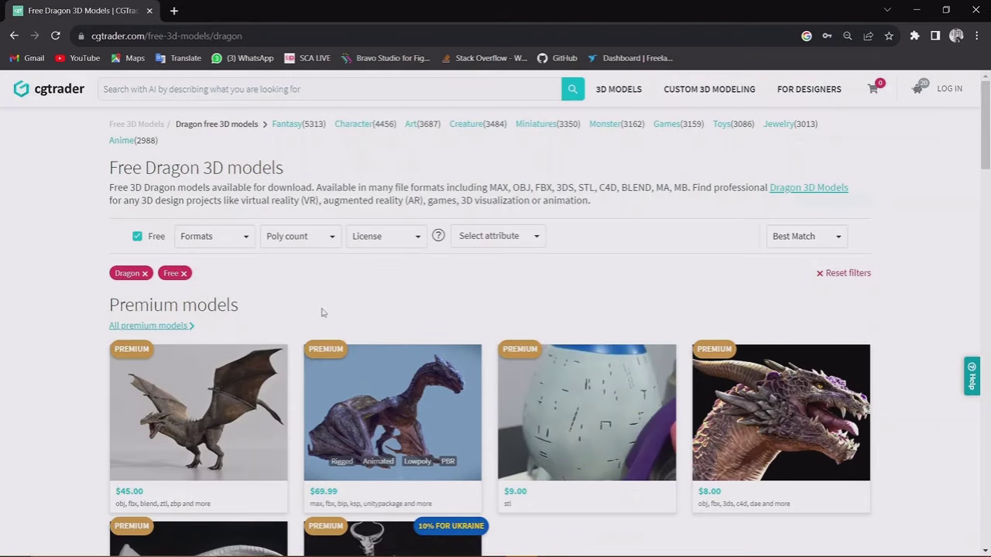
scroll(323, 312, down, 6)
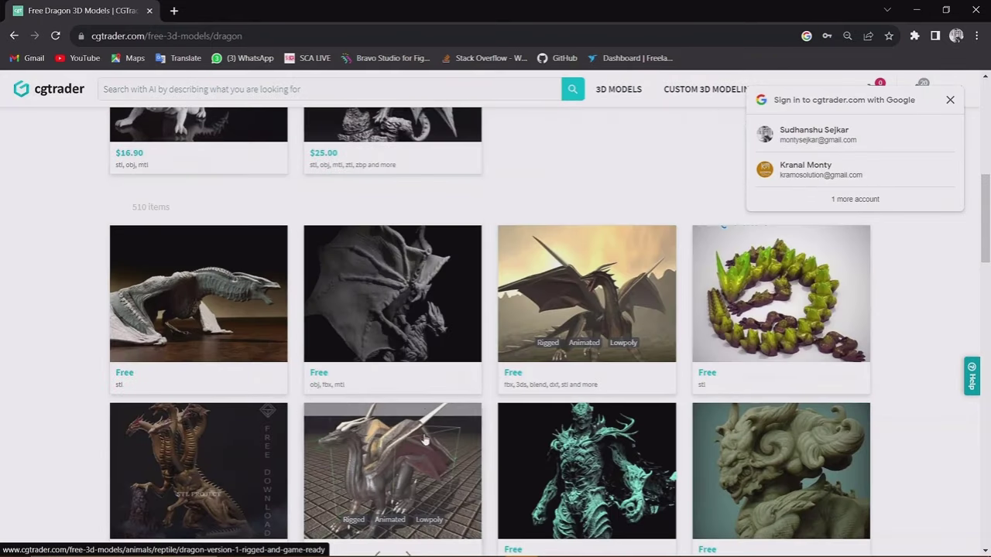
scroll(371, 313, down, 1)
scroll(418, 312, down, 3)
scroll(441, 312, up, 1)
click(440, 314)
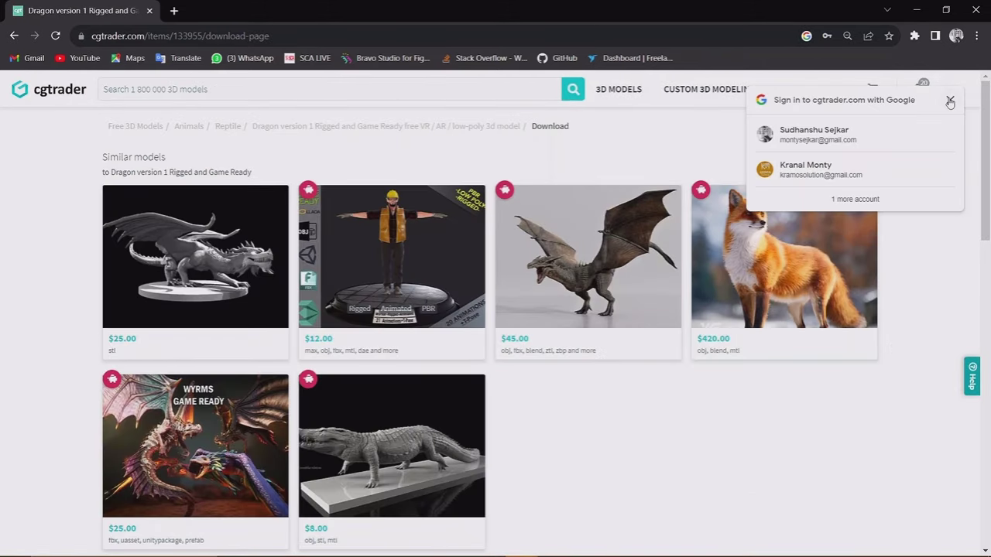
Start the free download and request one of the listed Drachen_1.0 files
click(950, 103)
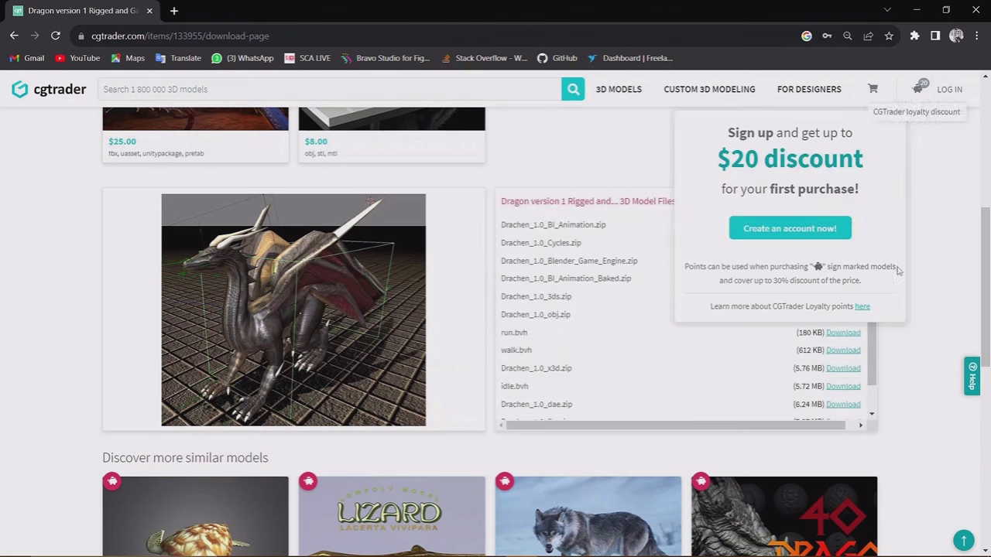
scroll(928, 300, up, 2)
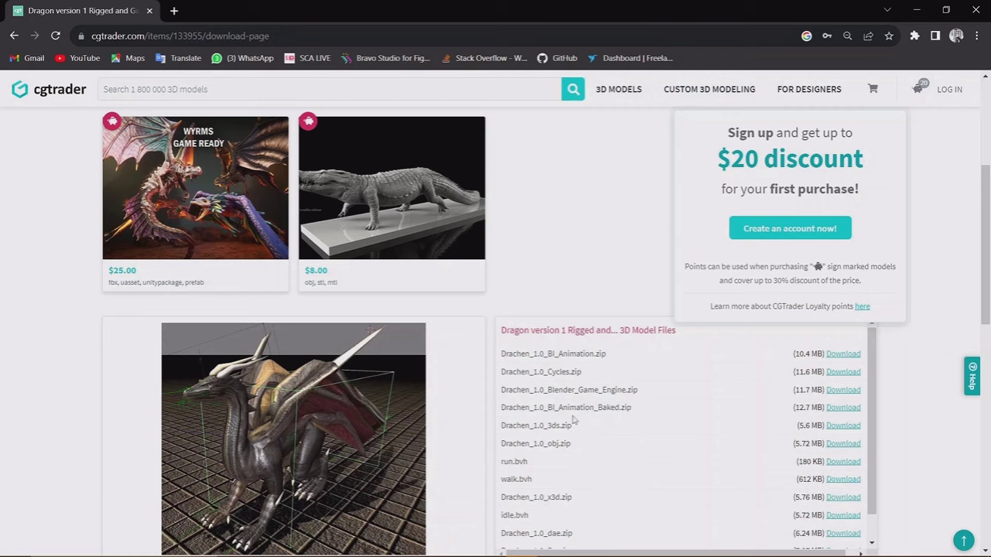
scroll(581, 455, down, 1)
scroll(843, 362, up, 1)
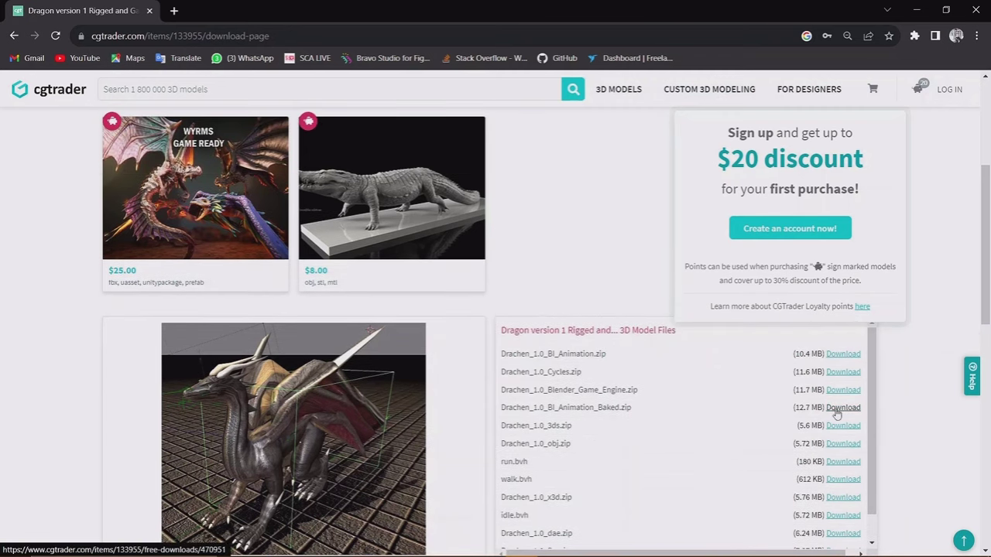
click(842, 357)
Sign in with a Google account, choose Both as interest, and download Drachen_1.0_BI_Animation.zip
click(811, 358)
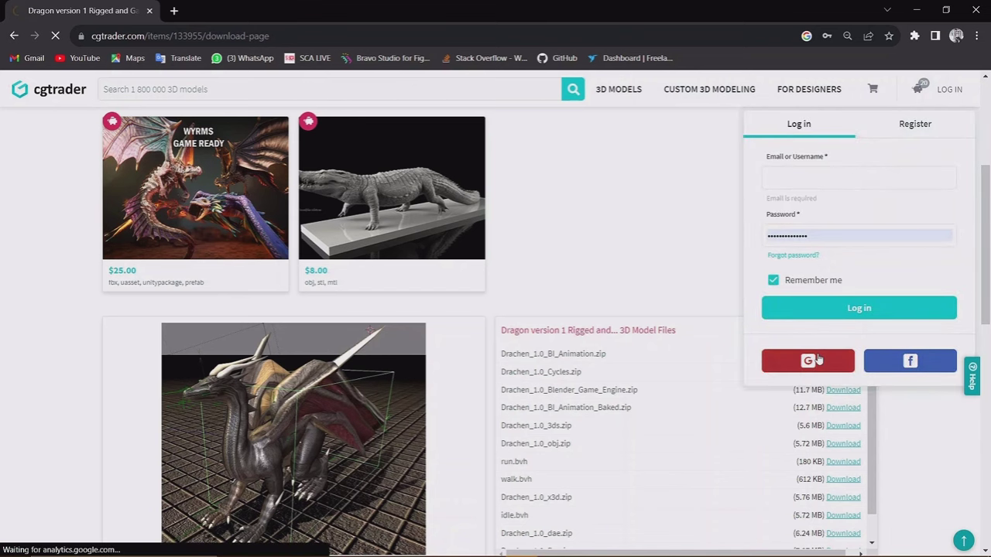
click(463, 304)
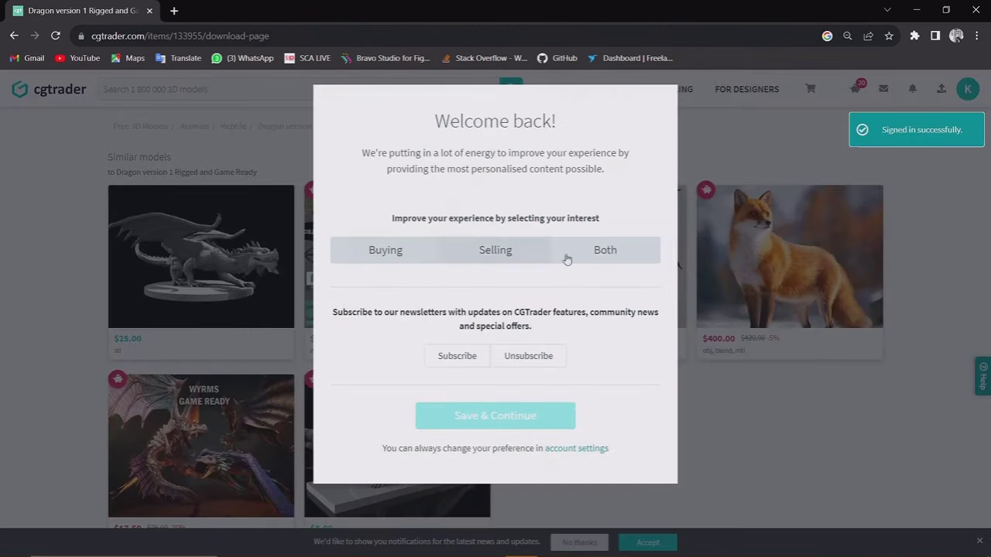
click(567, 260)
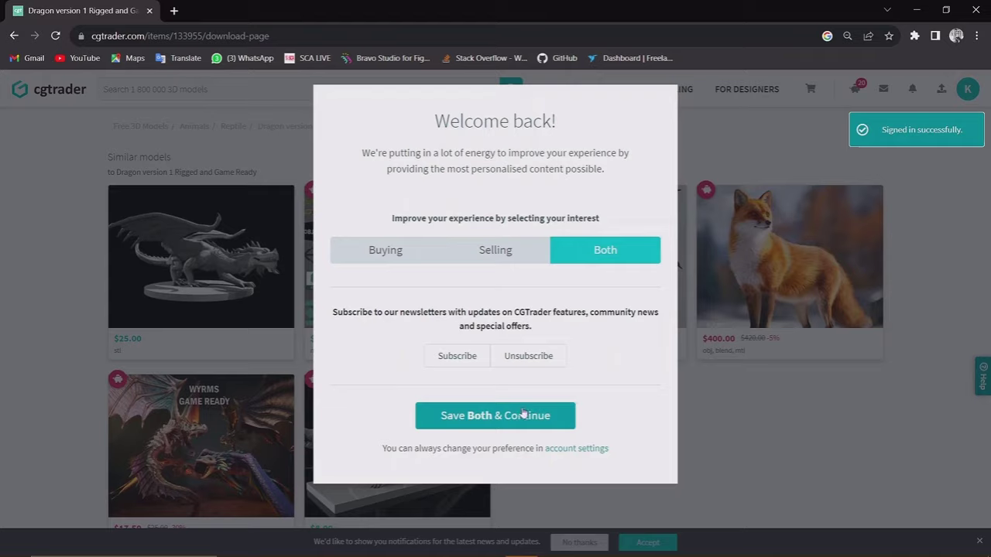
click(522, 416)
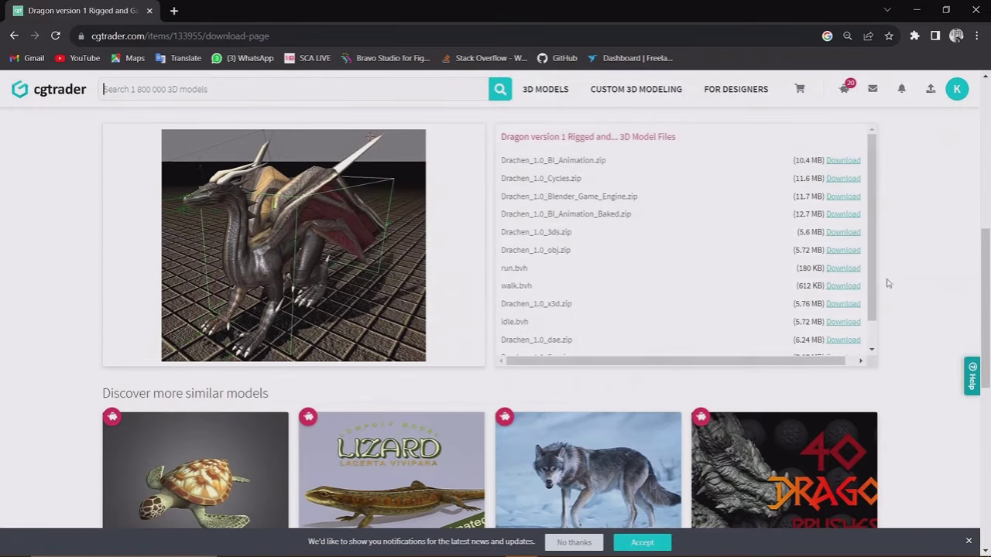
click(842, 164)
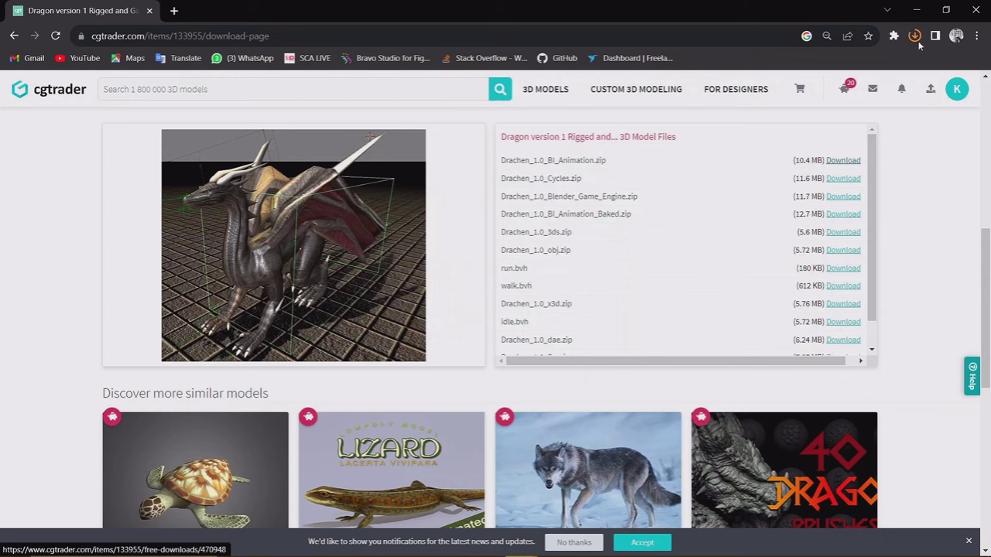
Extract the dragon archive into its own folder in Downloads and return to Blender
click(917, 16)
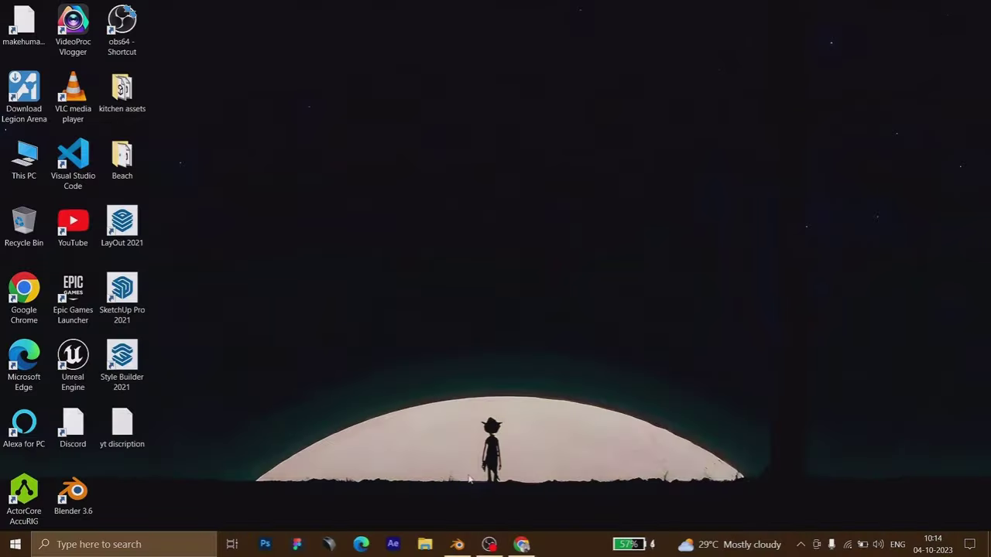
click(428, 549)
click(53, 416)
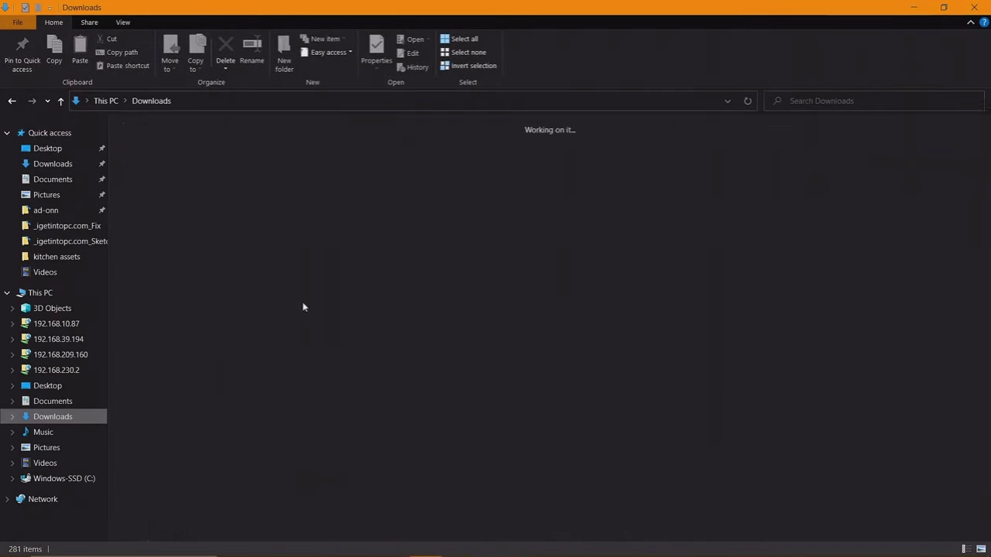
click(164, 183)
right_click(165, 184)
click(255, 262)
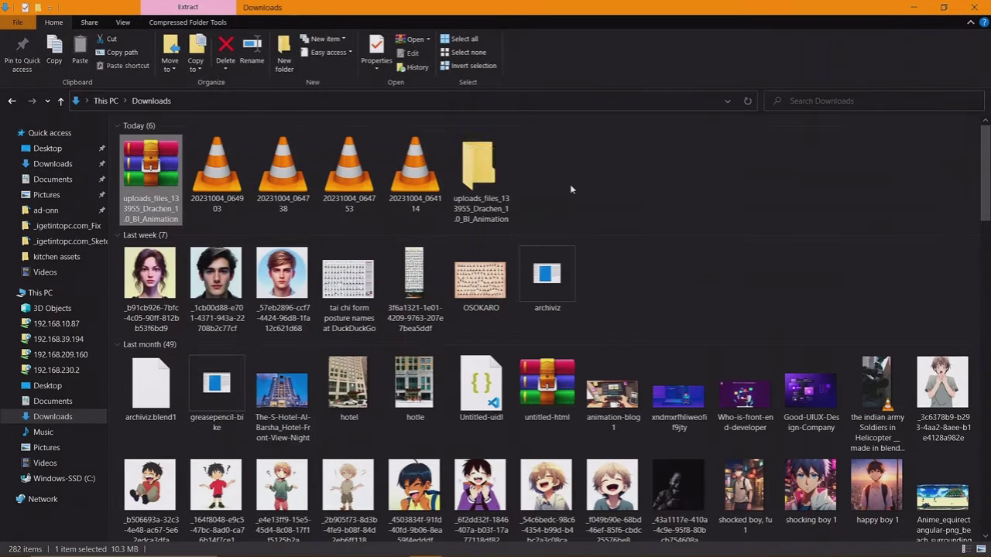
click(984, 6)
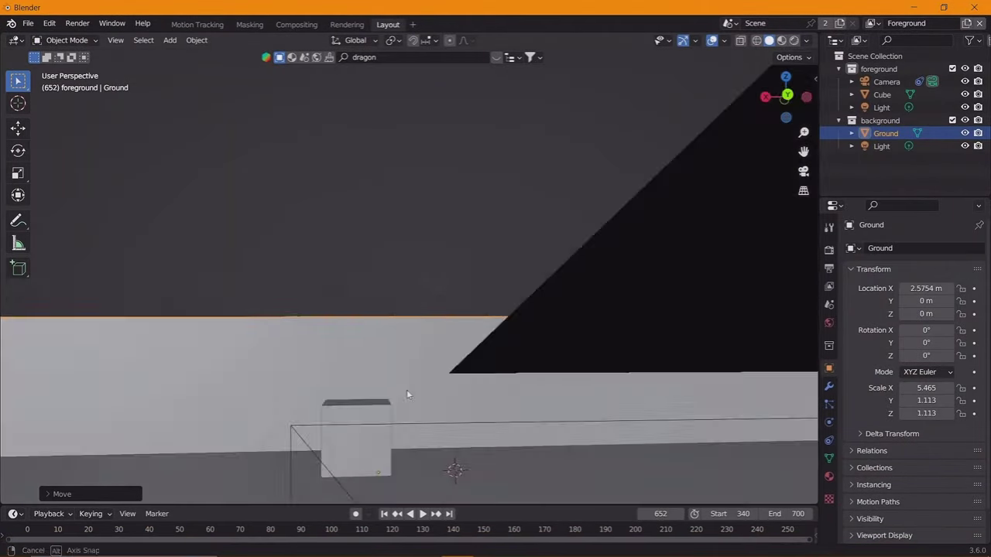
Save the scene as dragon.blend in the projects\VFX folder
middle_drag(407, 395, 441, 420)
key(ctrl+s)
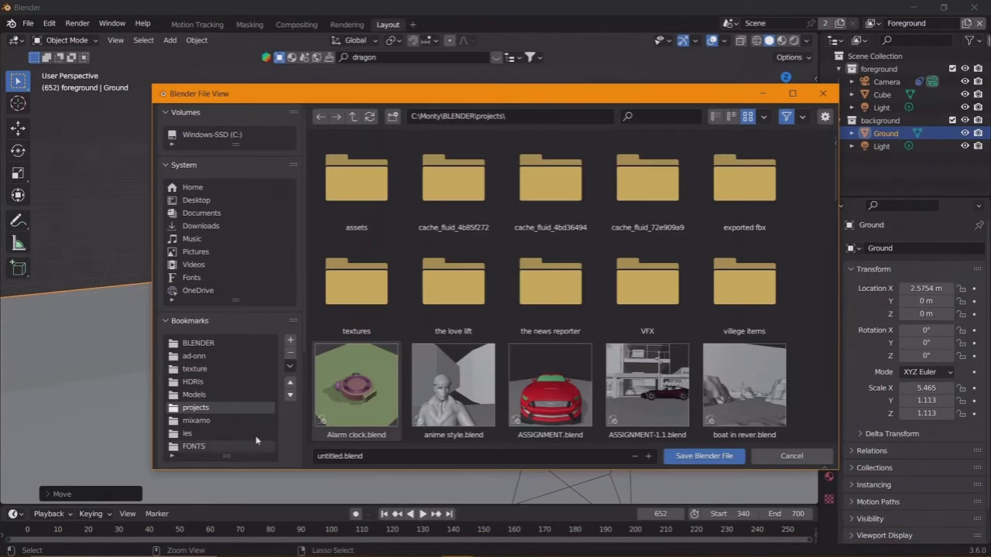
click(225, 414)
double_click(652, 294)
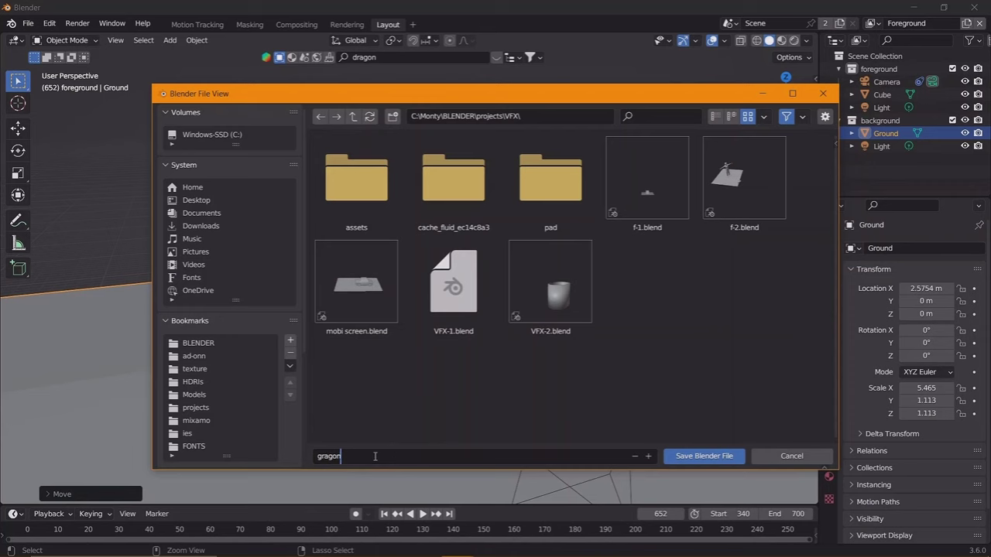
click(727, 459)
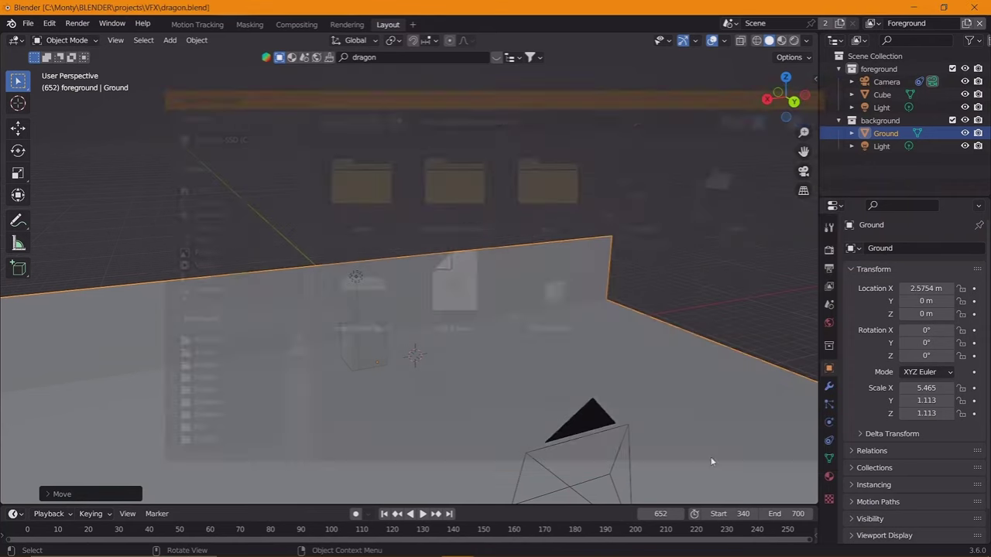
Start an FBX import from the File menu, then cancel it
click(28, 23)
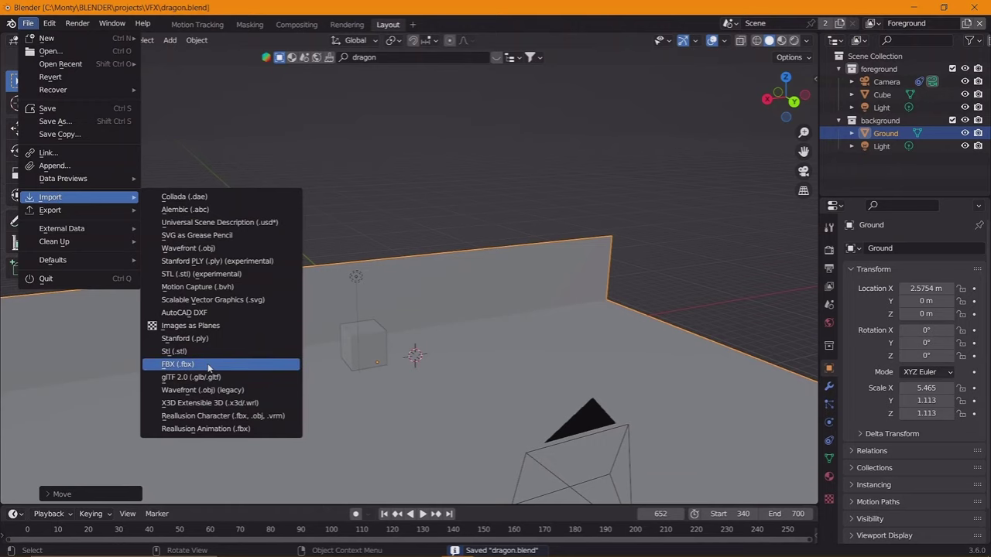
click(178, 364)
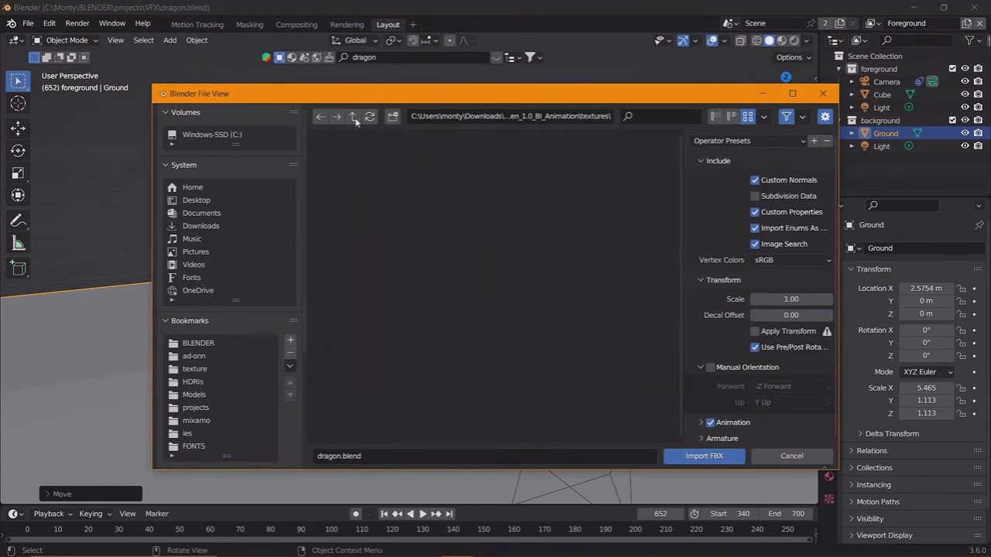
click(822, 94)
Inspect the extracted Drachen_1.0_BI_Animation folder and its textures, then return to the CGTrader page
key(super+e)
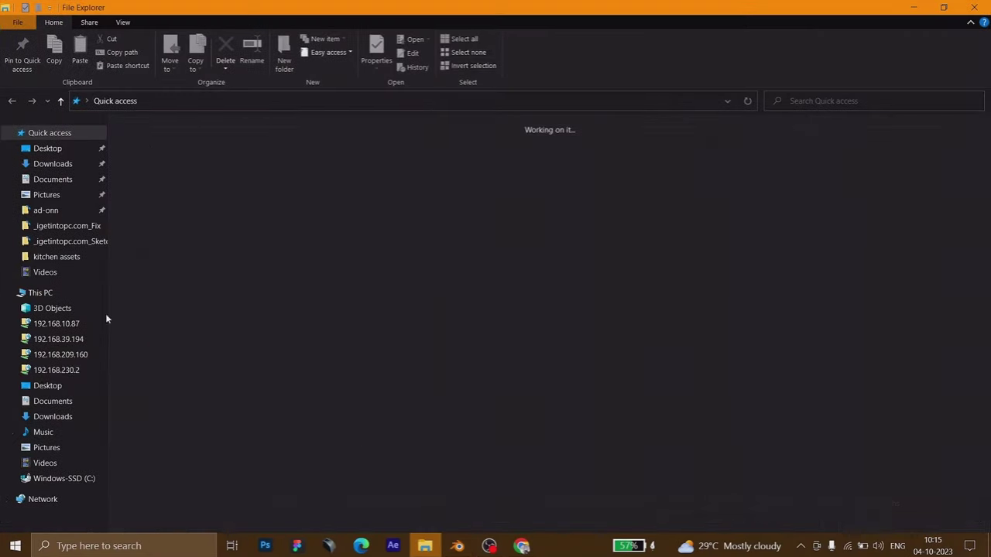
click(53, 163)
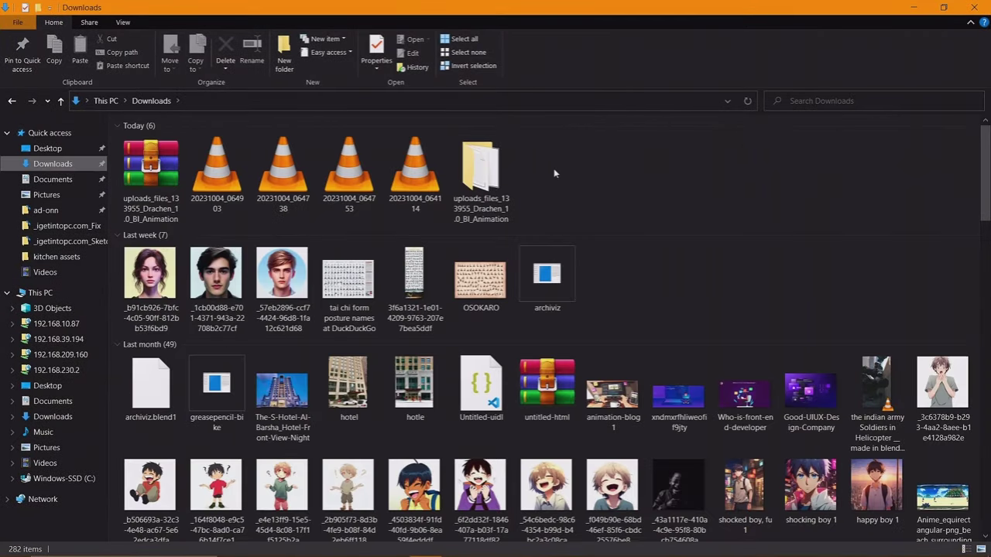
double_click(476, 166)
click(166, 170)
double_click(177, 145)
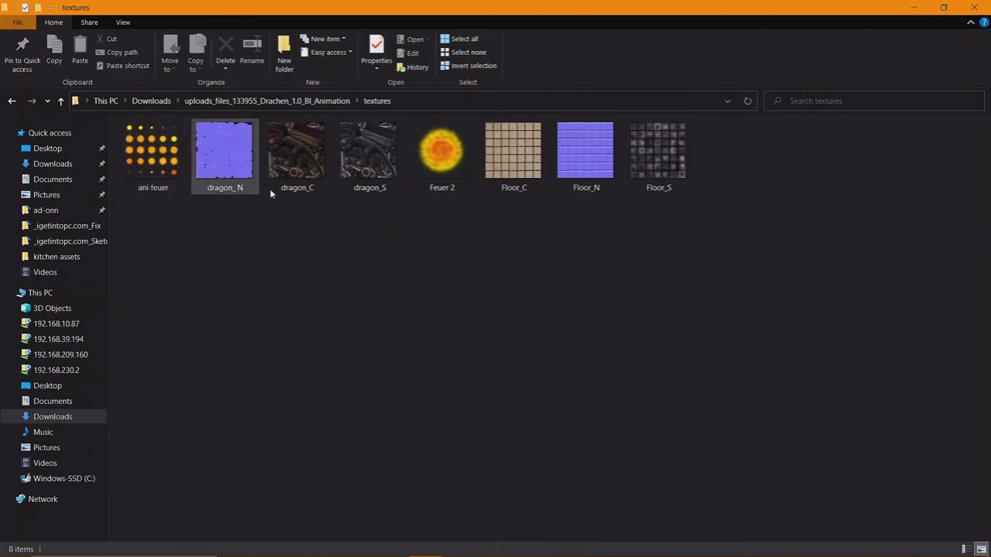
key(alt+Left)
click(216, 170)
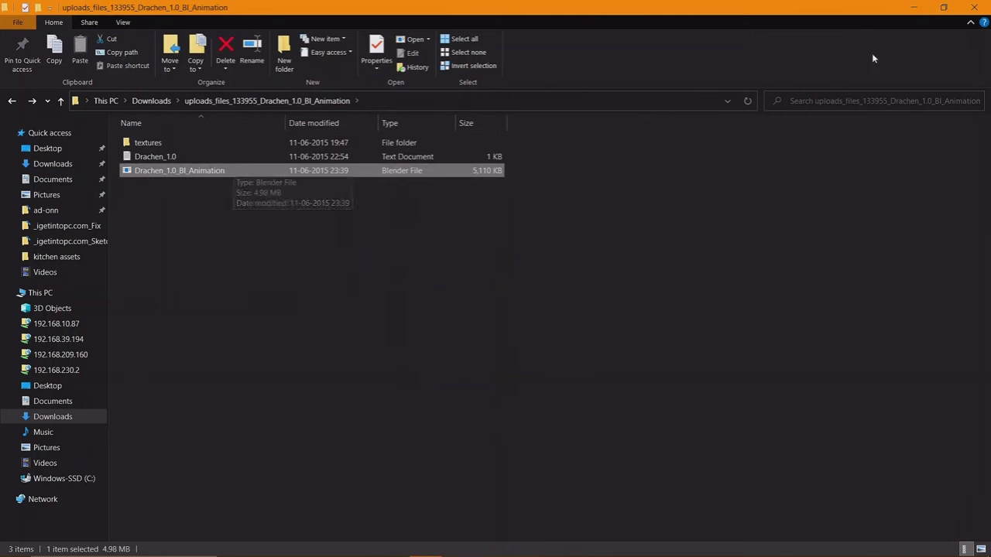
click(913, 7)
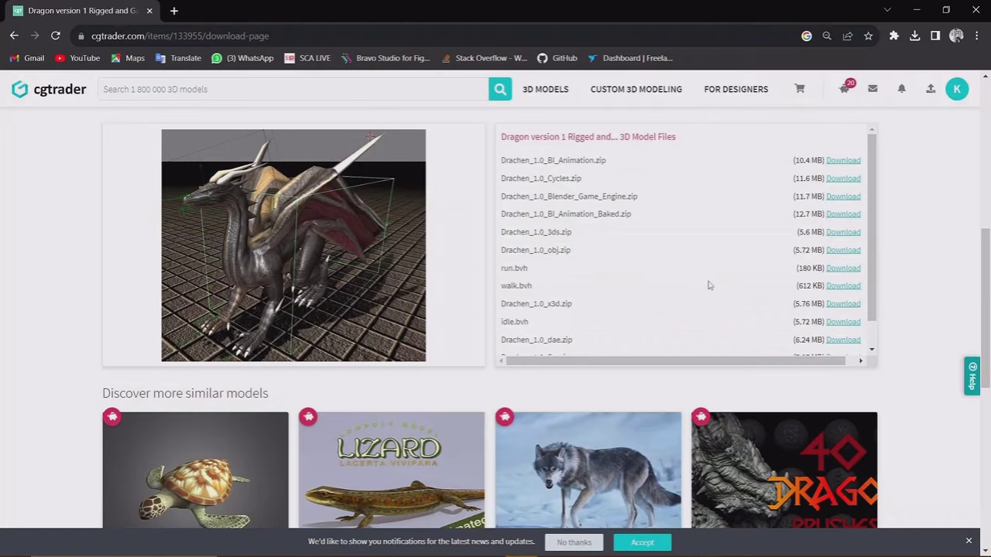
Download Drachen_1.0_fbx.zip (7.37 MB) from the dragon's file list
scroll(895, 285, down, 1)
scroll(772, 267, up, 1)
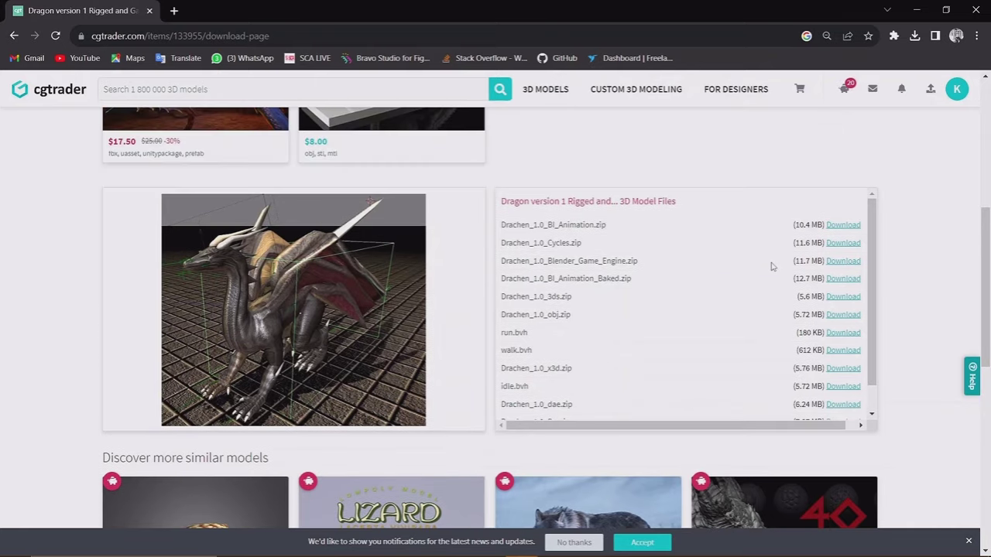
scroll(769, 272, down, 1)
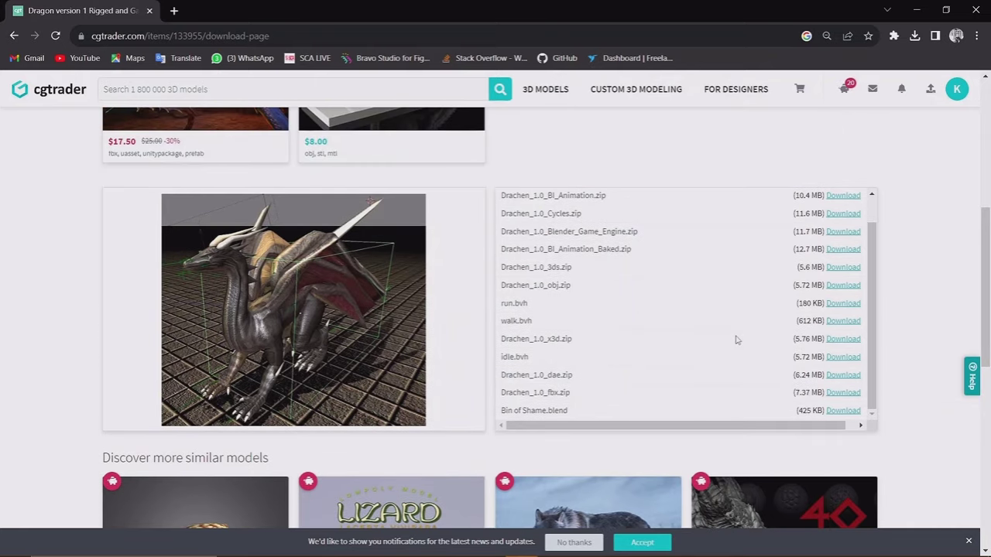
click(844, 393)
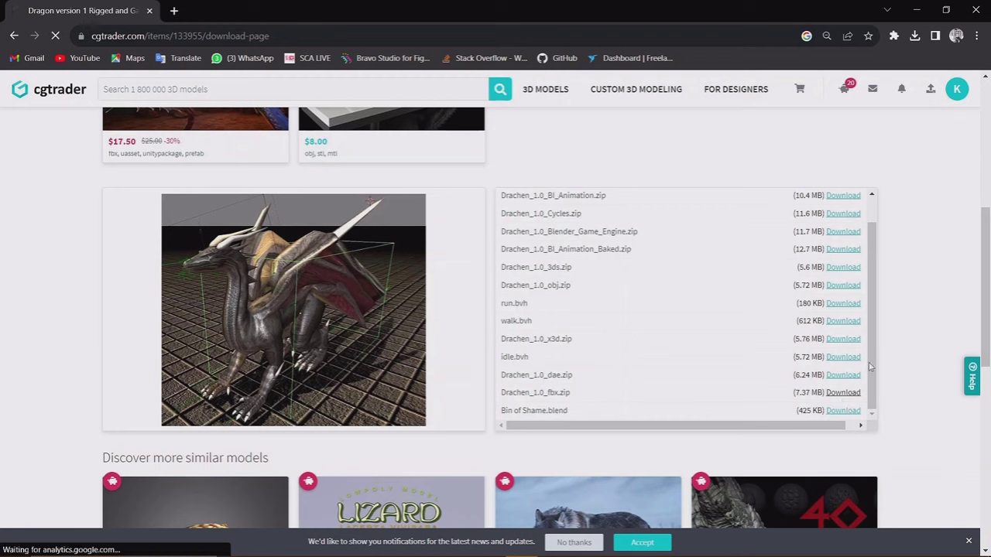
Rename the newly downloaded fbx archive in Downloads to Drachen_1.0_fbx
click(918, 11)
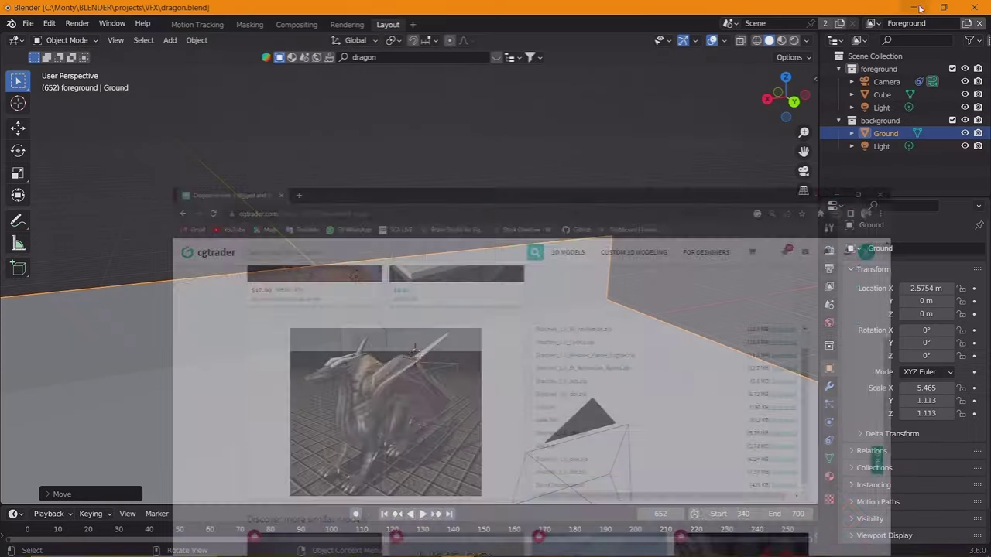
key(super+e)
click(52, 401)
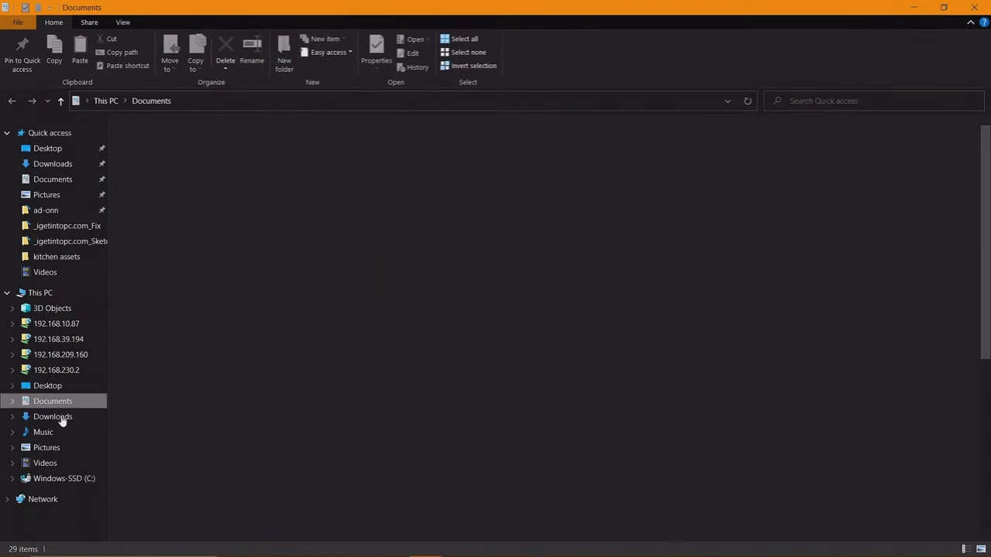
click(53, 416)
click(151, 167)
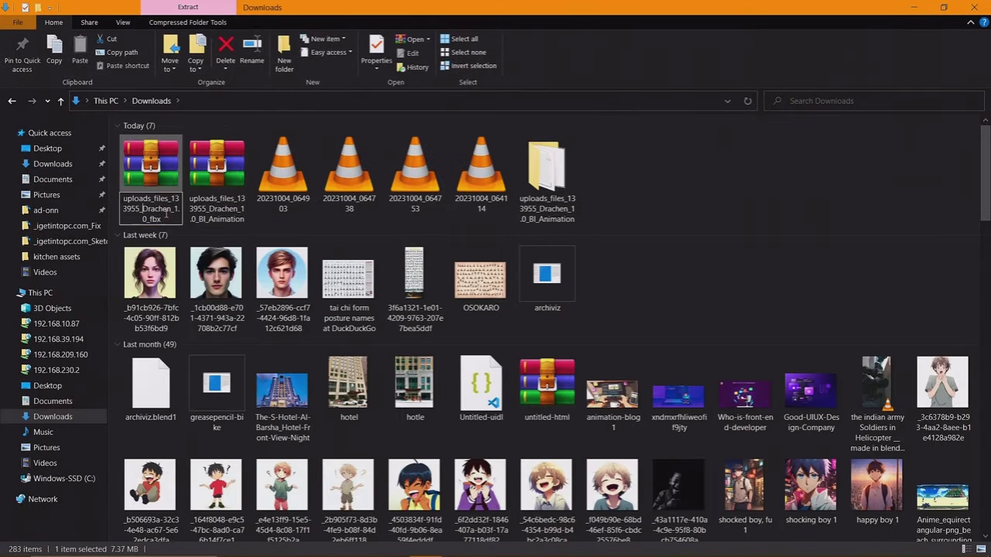
key(shift+Home)
key(BackSpace)
key(Return)
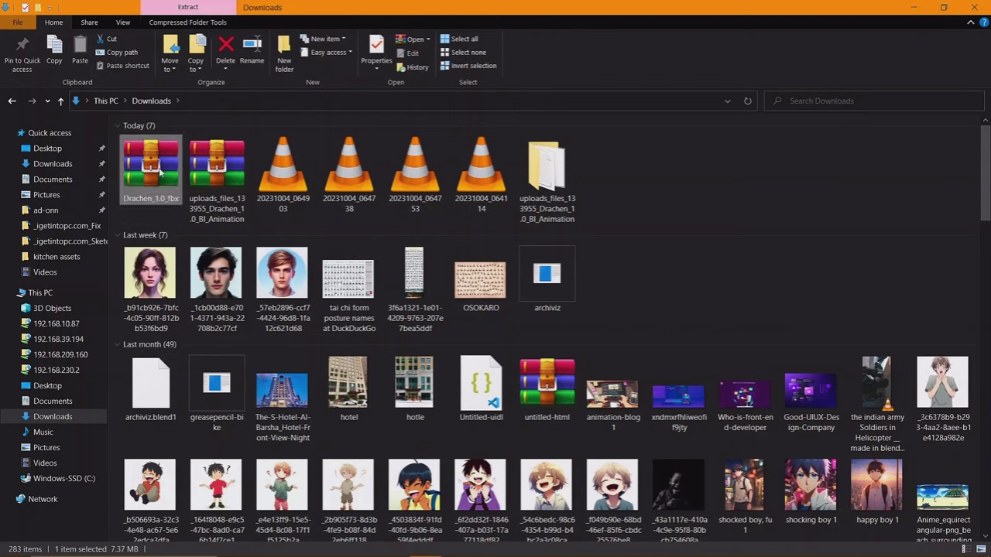
Extract the archive into a Drachen_1.0_fbx folder and close File Explorer
right_click(161, 170)
click(233, 253)
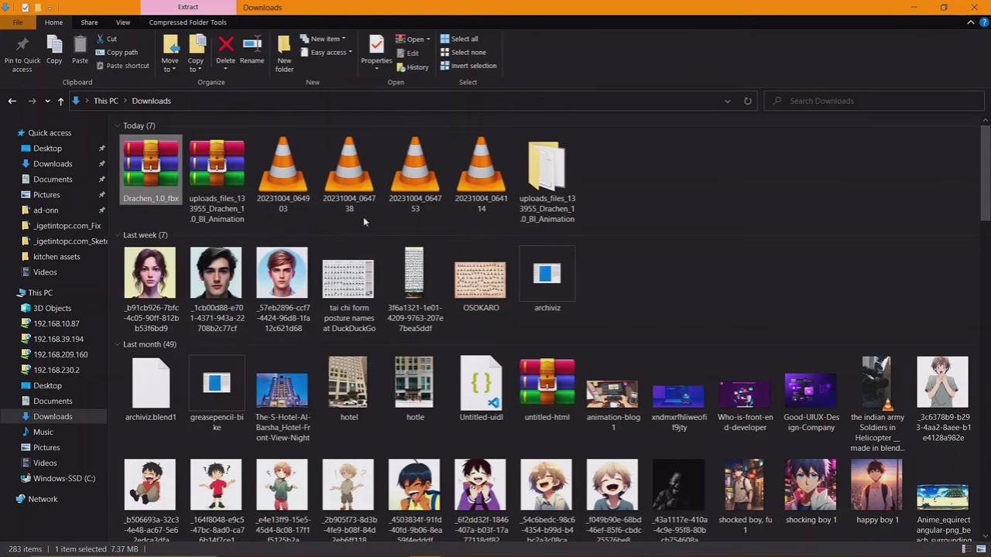
click(974, 7)
click(11, 22)
mouse_move(50, 196)
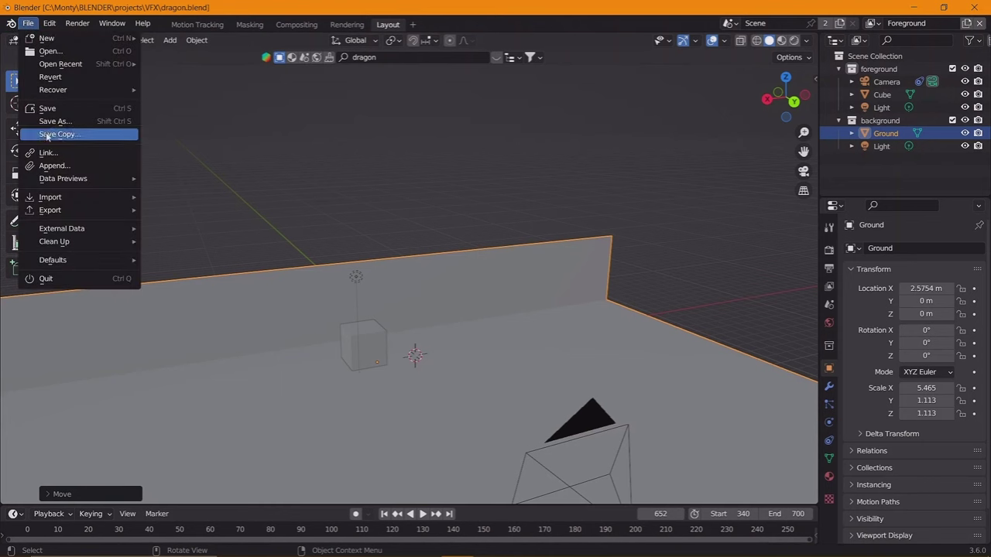
Import the dragon's .fbx file from Downloads\Drachen_1.0_fbx
click(201, 364)
click(202, 213)
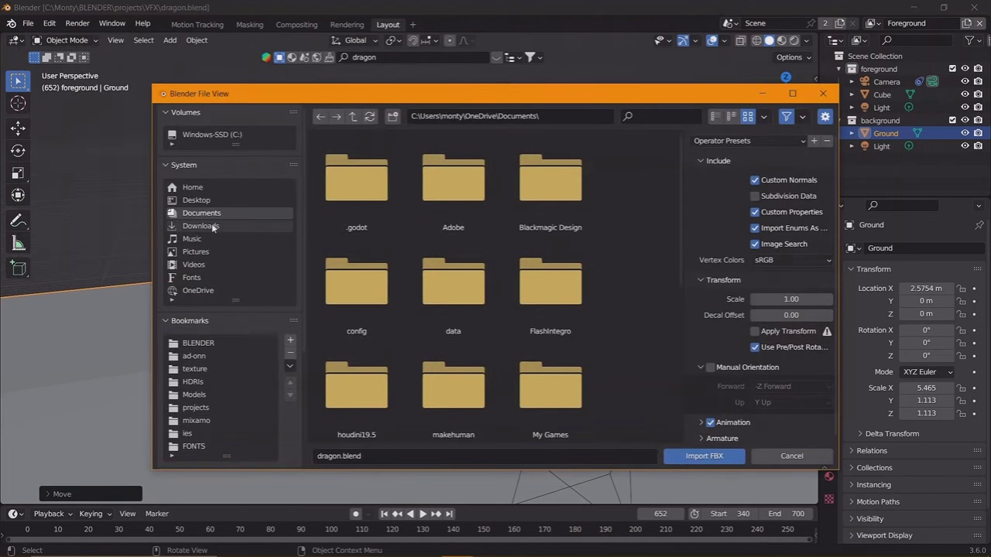
click(201, 225)
click(369, 204)
double_click(369, 203)
double_click(431, 175)
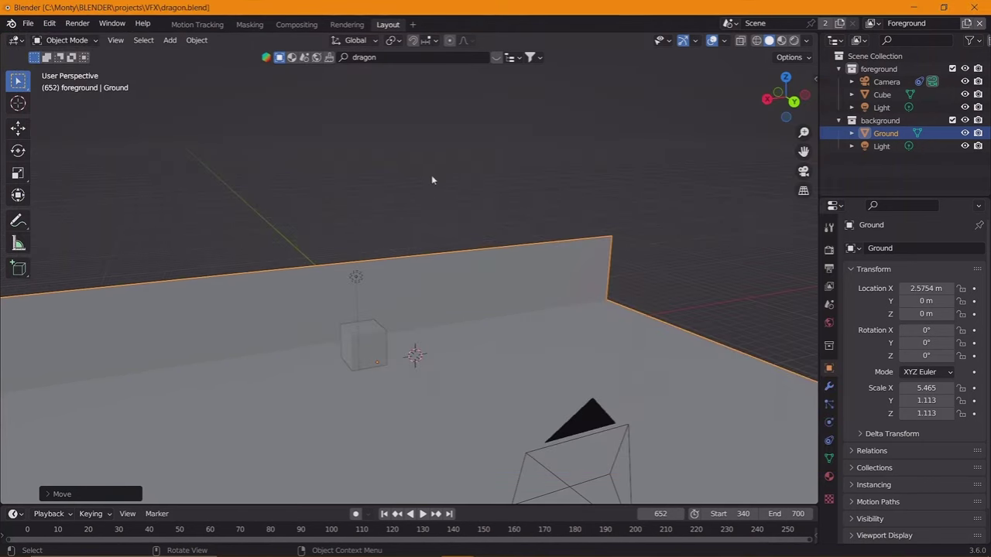
Shrink the imported dragon down to scale 0.019
scroll(428, 333, down, 5)
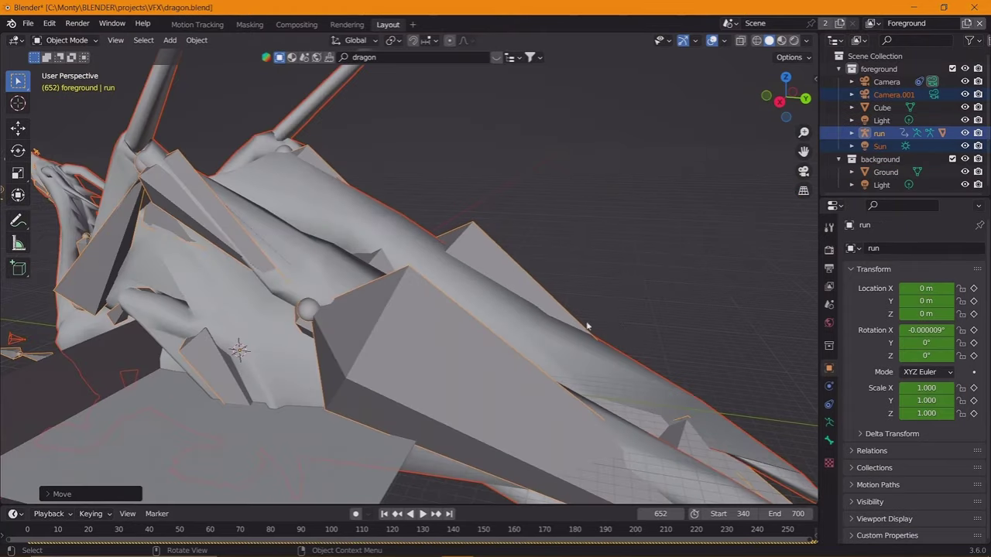
key(s)
click(321, 327)
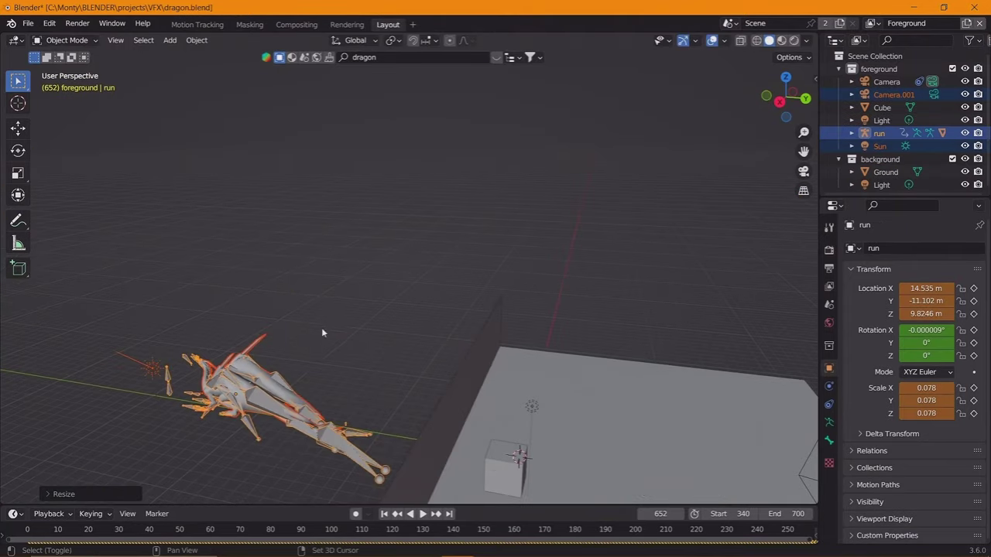
scroll(321, 328, up, 5)
key(s)
click(585, 330)
key(s)
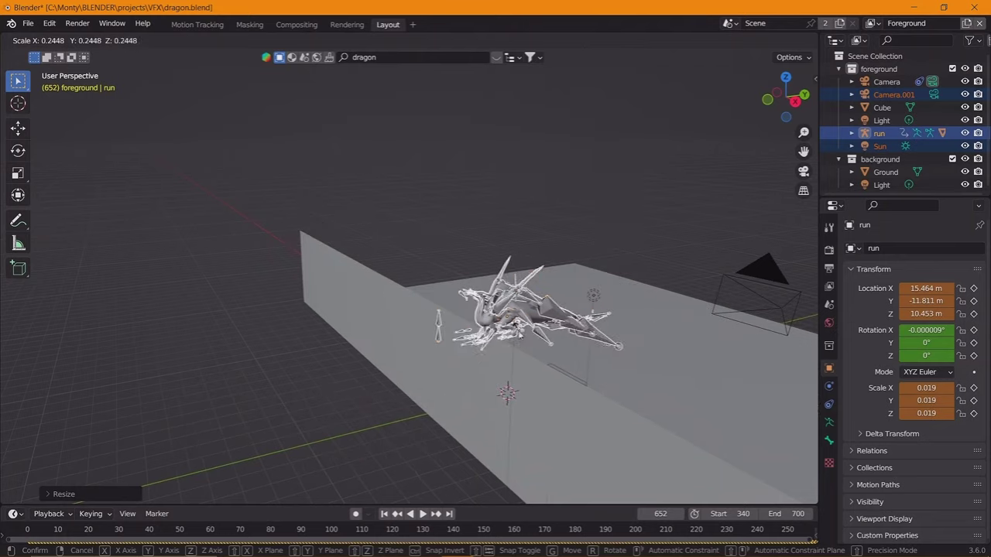
click(488, 329)
Set the dragon down at ground level in front view and enlarge it to 0.054
key(KP_1)
scroll(511, 235, down, 2)
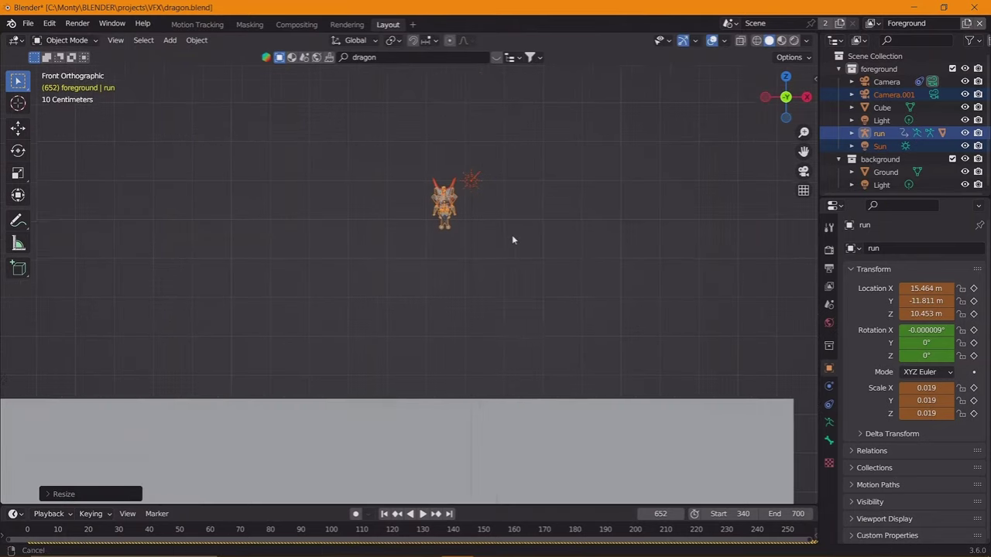
scroll(600, 241, down, 3)
key(g)
click(424, 387)
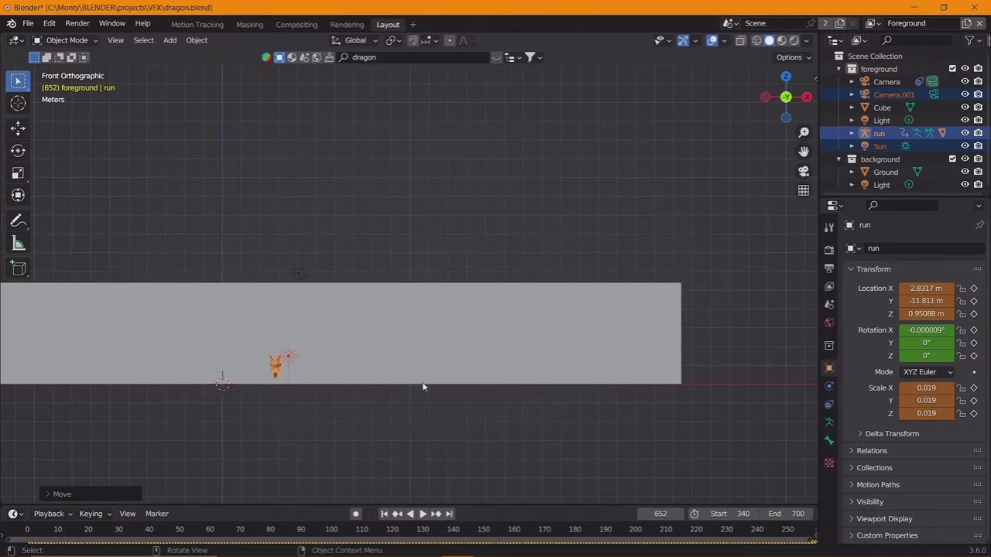
key(KP_3)
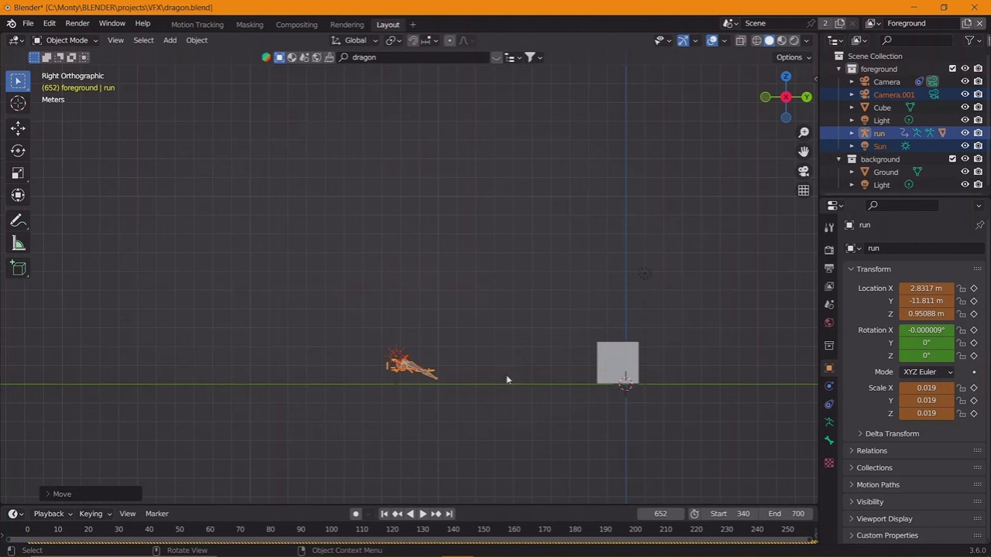
key(s)
click(666, 371)
Place the dragon right of the cube while enlarging it to 0.103, then 0.225
key(g)
click(688, 362)
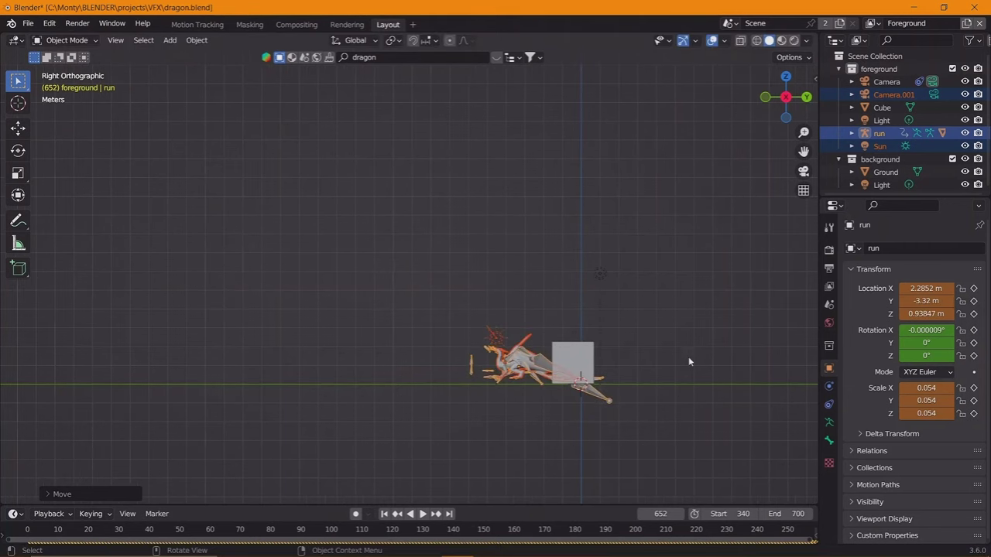
key(s)
click(782, 341)
key(g)
click(741, 378)
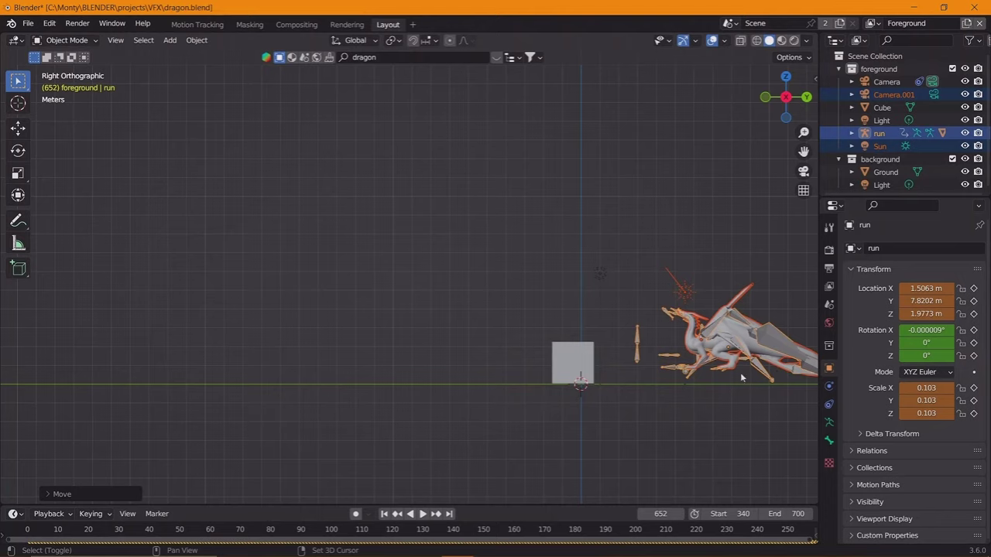
key(s)
click(718, 362)
Check the camera view, then turn the dragon 180 degrees (r180)
key(KP_0)
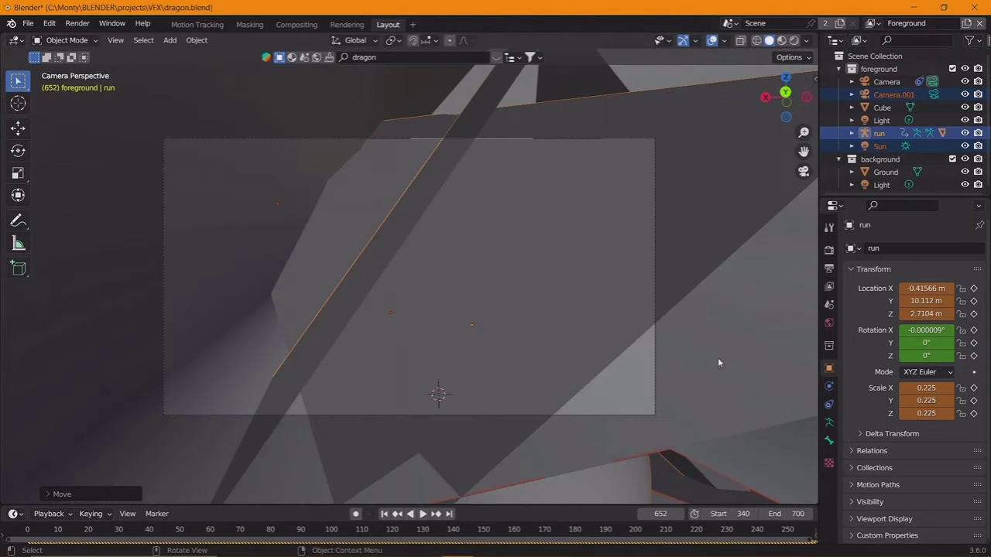
key(KP_3)
mouse_move(621, 338)
middle_down()
mouse_move(589, 345)
mouse_move(610, 365)
middle_up()
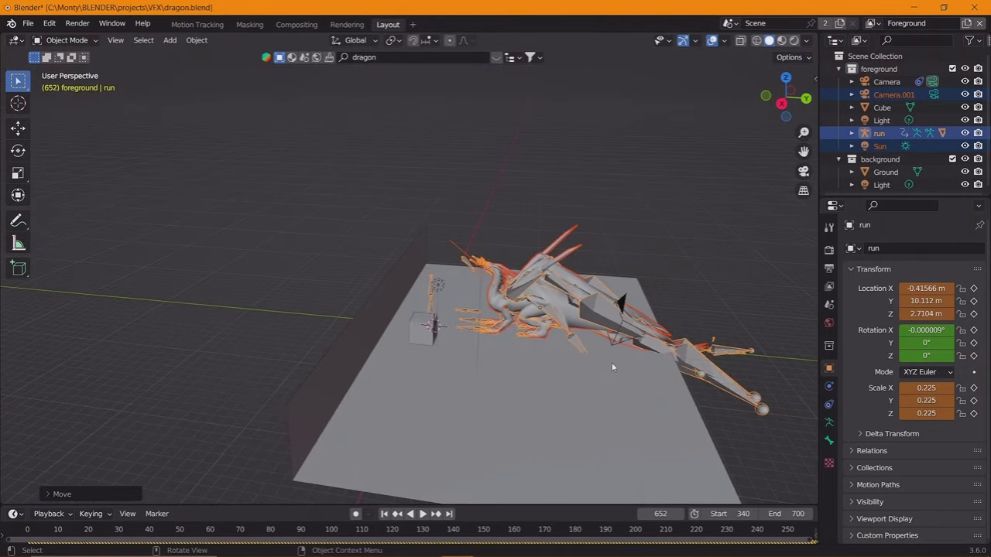
text(r180)
key(Return)
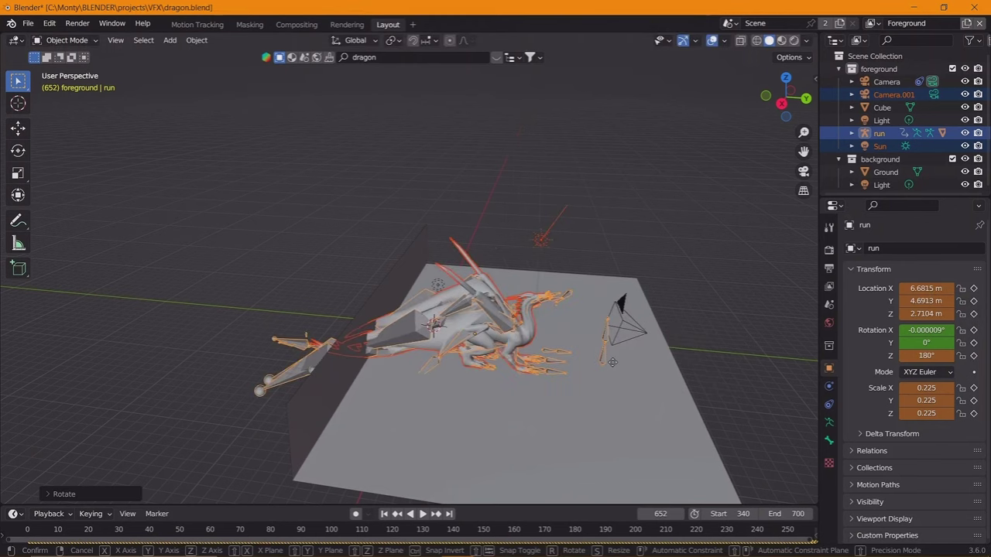
Slide the dragon along Y and enlarge it slightly to 0.293, viewed through the camera
key(g)
key(y)
click(397, 331)
key(s)
click(487, 342)
key(g)
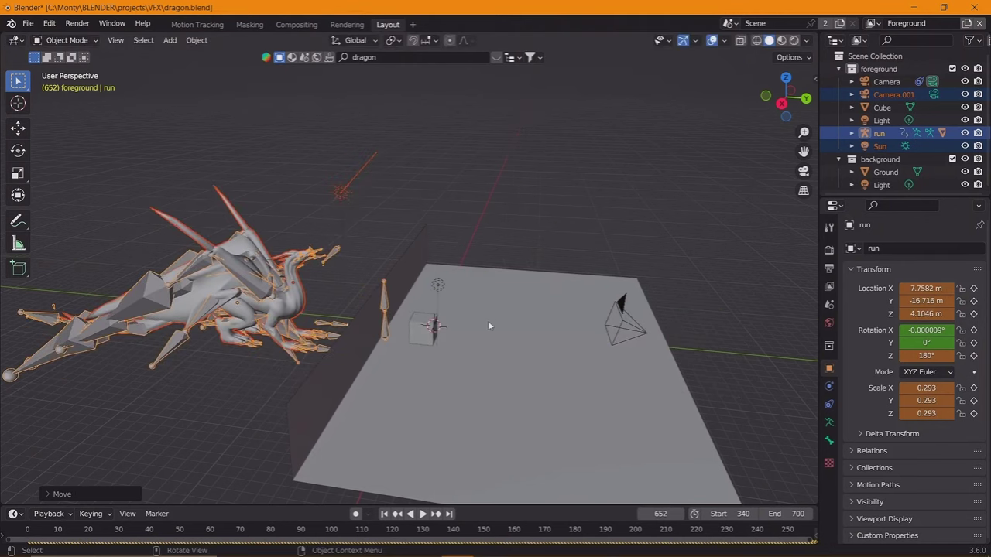
click(488, 321)
key(KP_0)
Place the dragon in the camera shot and enlarge the timeline to fit all keyframes
key(g)
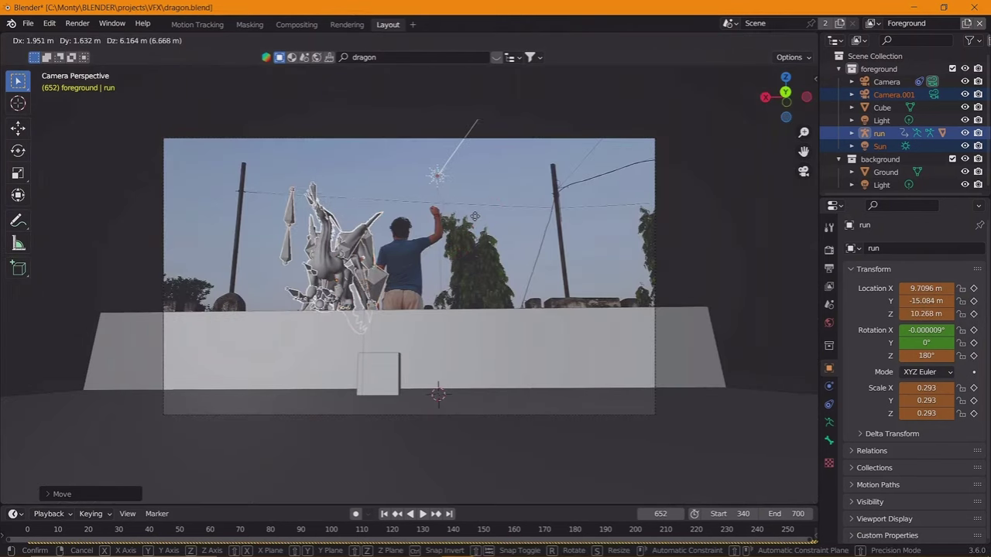
click(497, 296)
drag(349, 505, 349, 459)
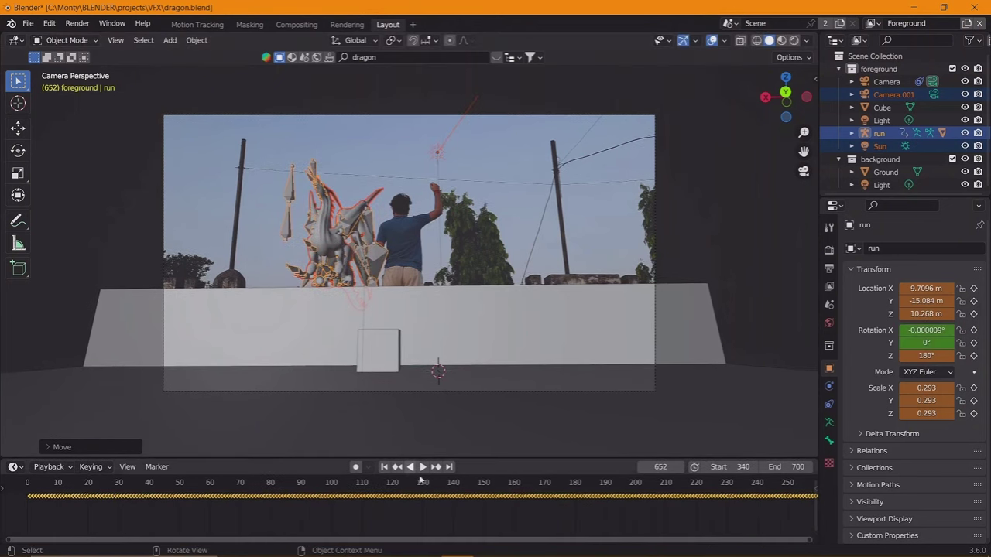
key(Home)
Select the dragon's keyframes and try shifting them in time
key(a)
key(g)
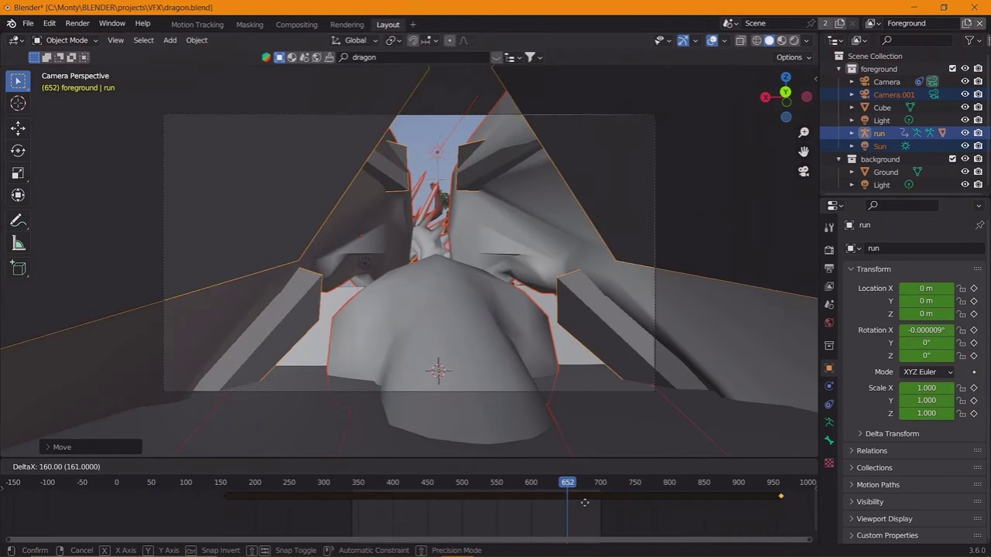
key(Escape)
mouse_move(542, 310)
middle_down()
mouse_move(512, 298)
mouse_move(457, 310)
middle_up()
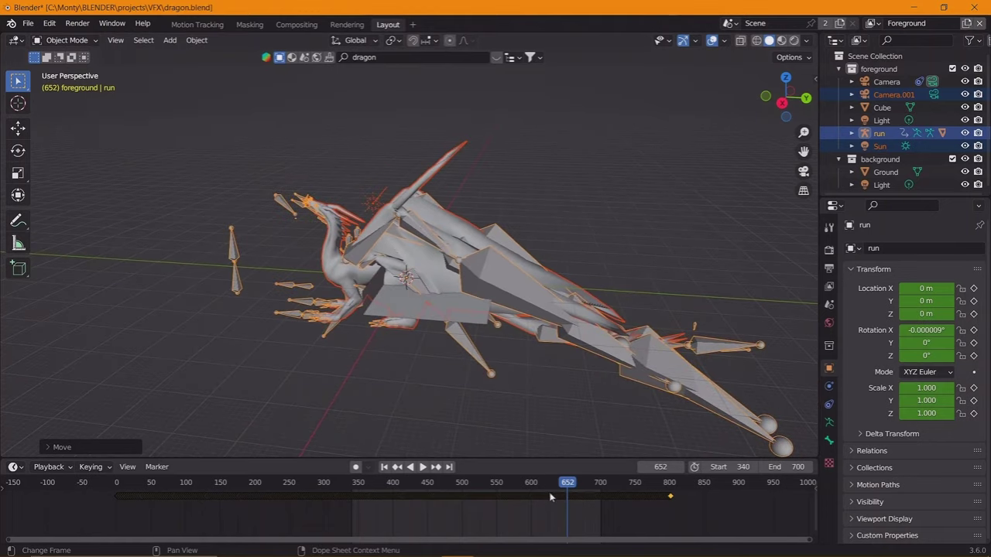
key(g)
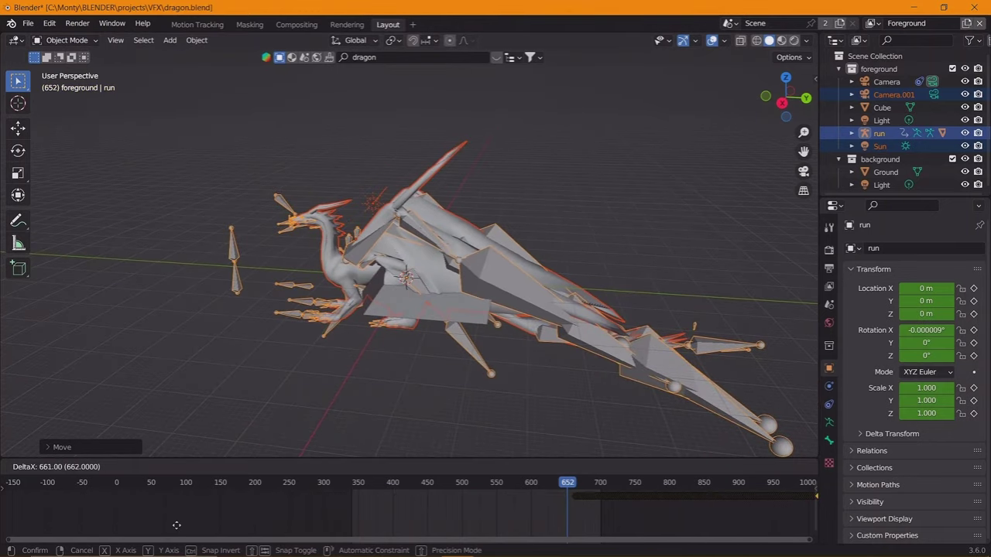
Delete the dragon's transform keyframe and play the animation
key(Escape)
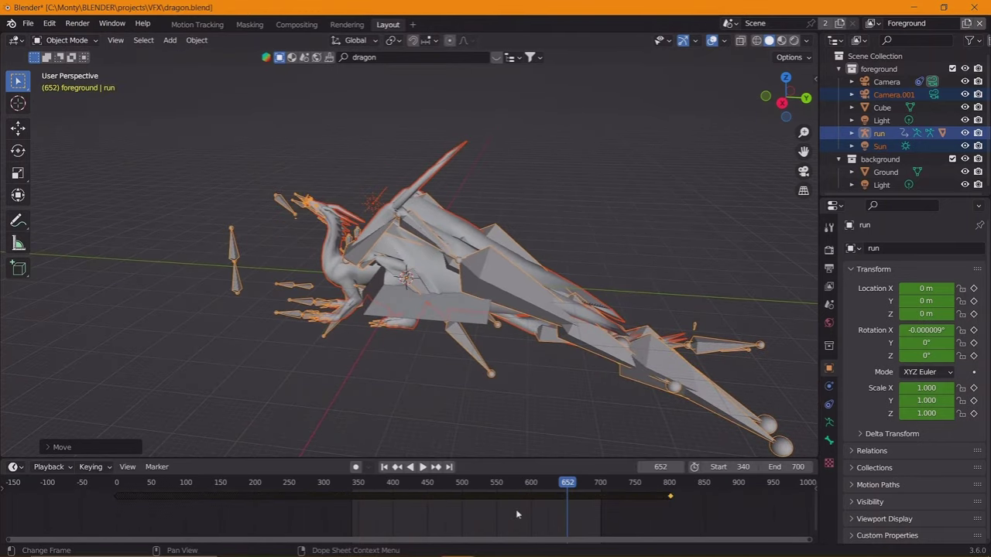
right_click(517, 515)
click(517, 511)
click(485, 486)
key(space)
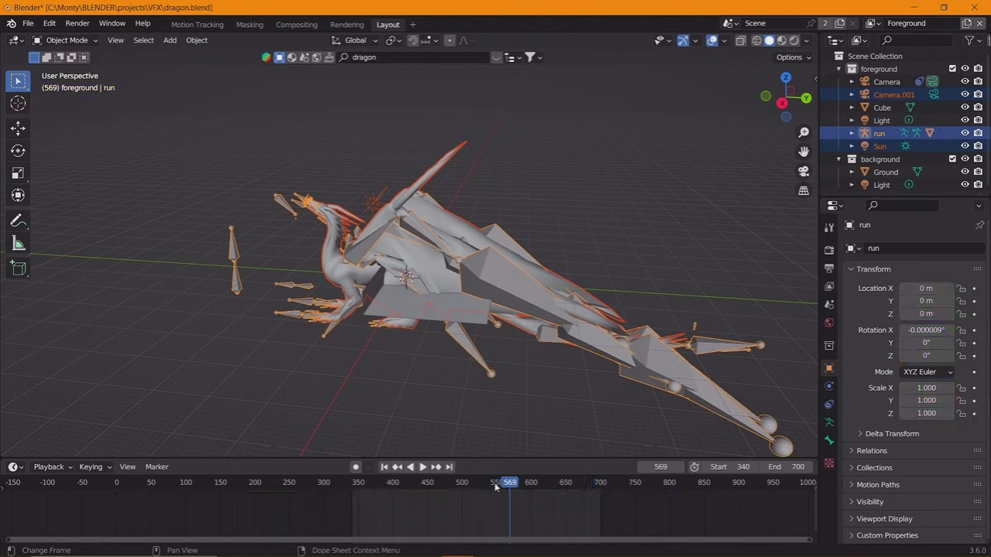
Turn the dragon 180° on Z (rz180) and move it with axis constraints in camera view
text(rz180)
key(Return)
key(g)
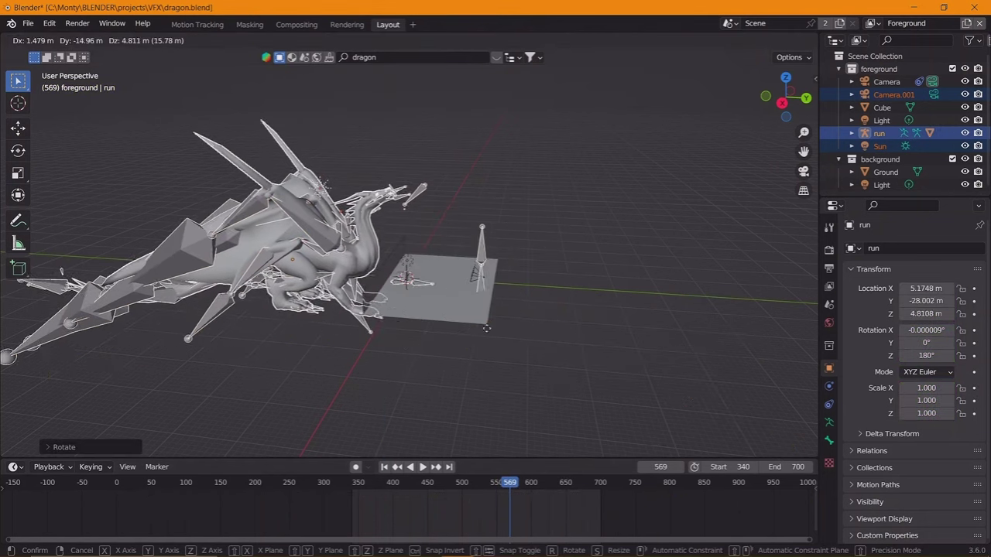
key(x)
key(y)
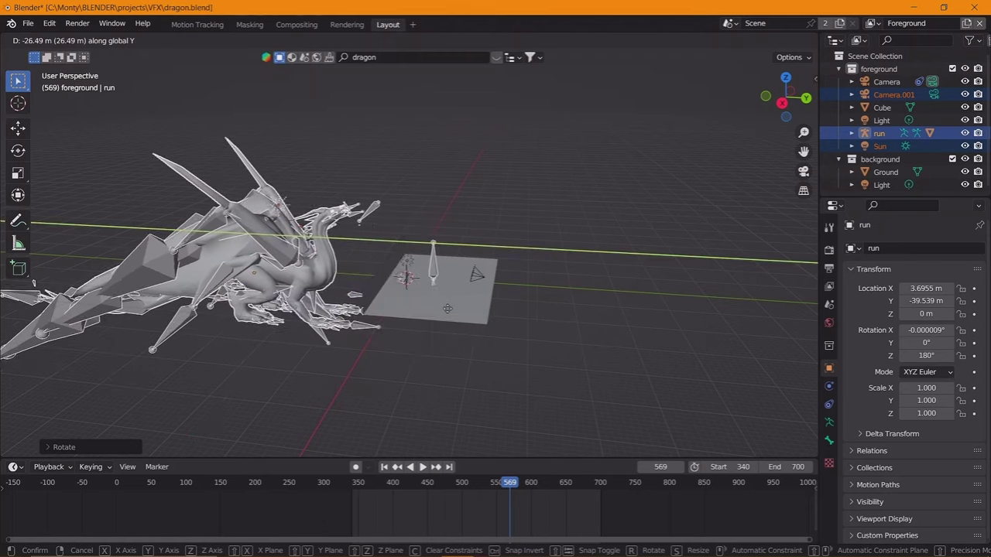
key(y)
key(y)
key(KP_0)
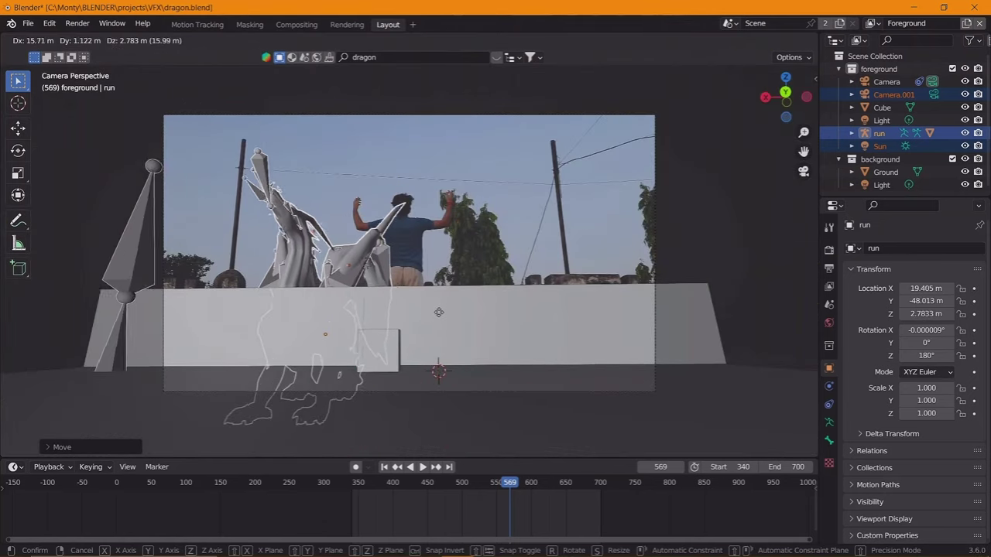
click(438, 312)
Rotate the dragon to rear up and settle it behind the wall beside the person
key(r)
key(r)
click(454, 314)
key(g)
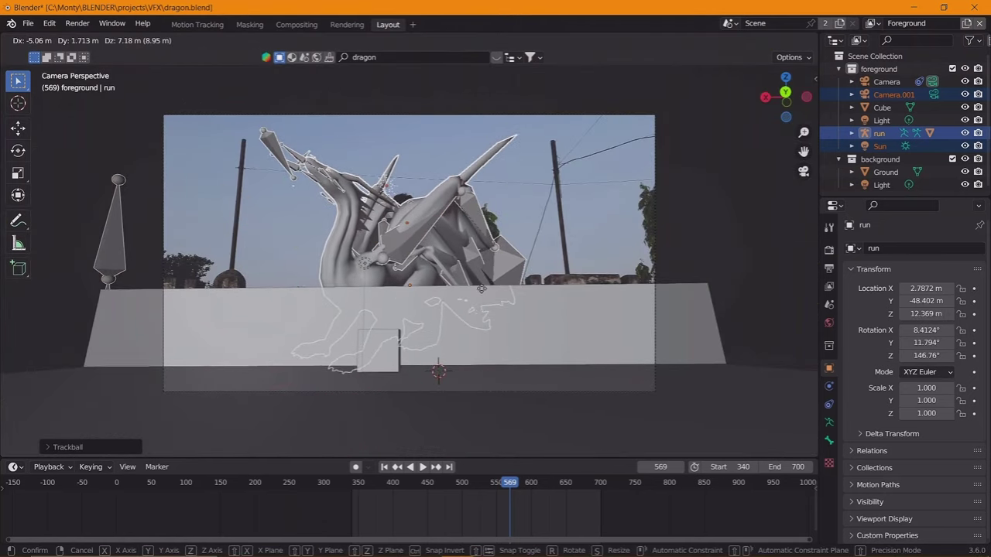
click(478, 287)
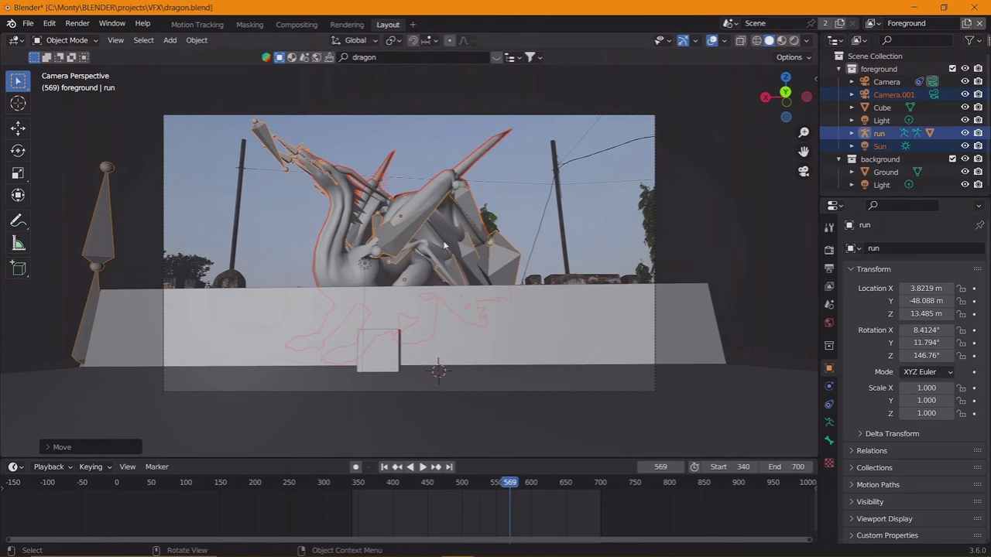
middle_drag(445, 246, 438, 261)
key(KP_0)
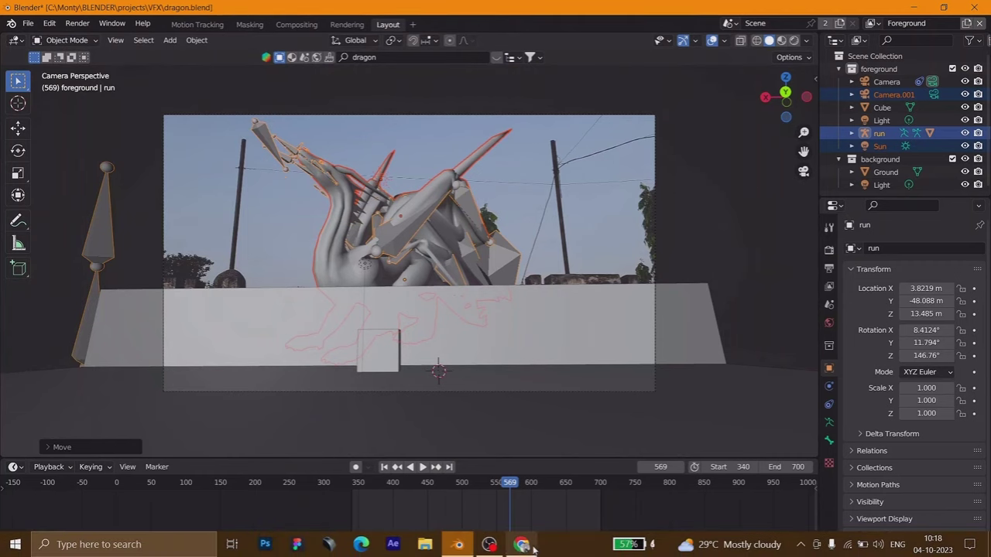
click(491, 545)
Create a new mask, Mask.001, from the mask selector
click(852, 421)
click(786, 37)
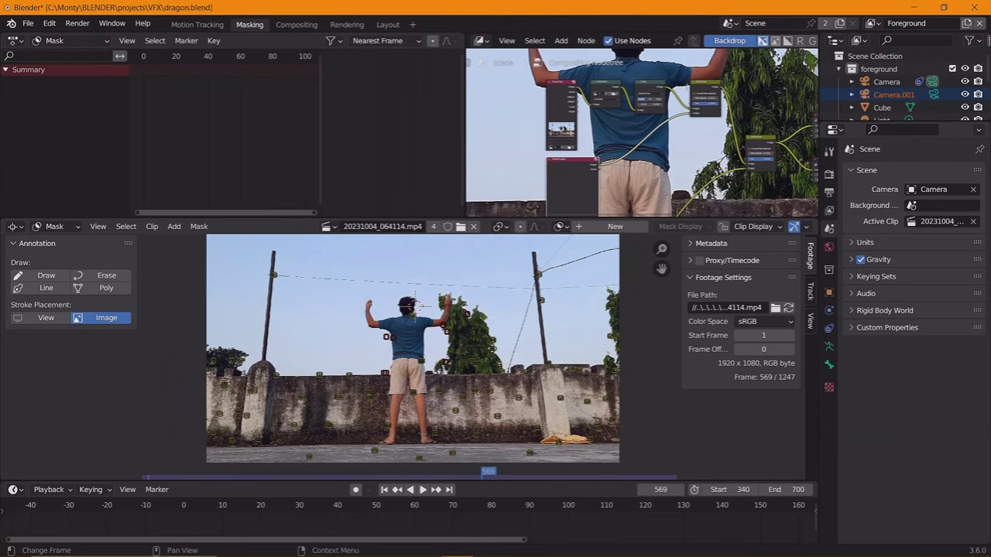
click(560, 226)
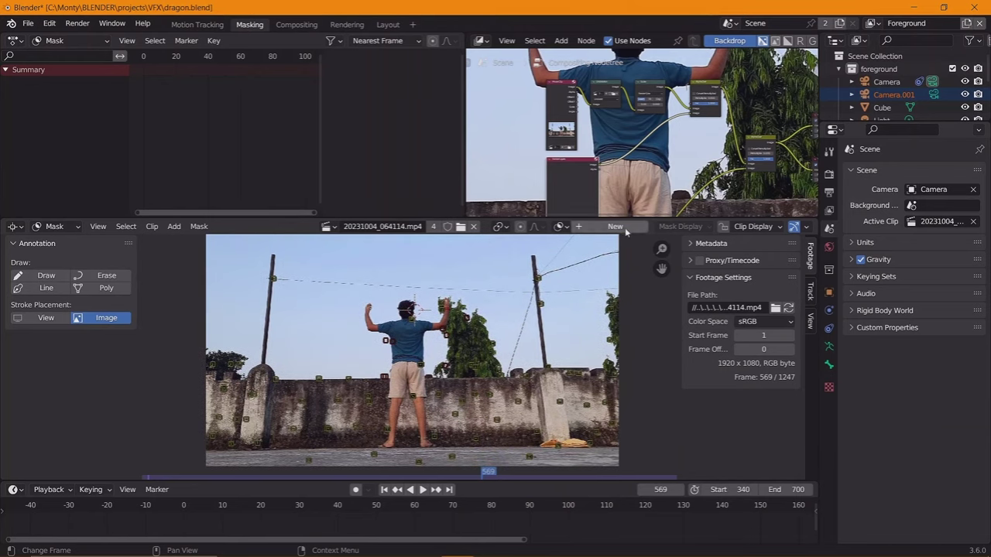
click(615, 226)
scroll(419, 391, up, 2)
scroll(419, 391, up, 3)
scroll(419, 390, down, 4)
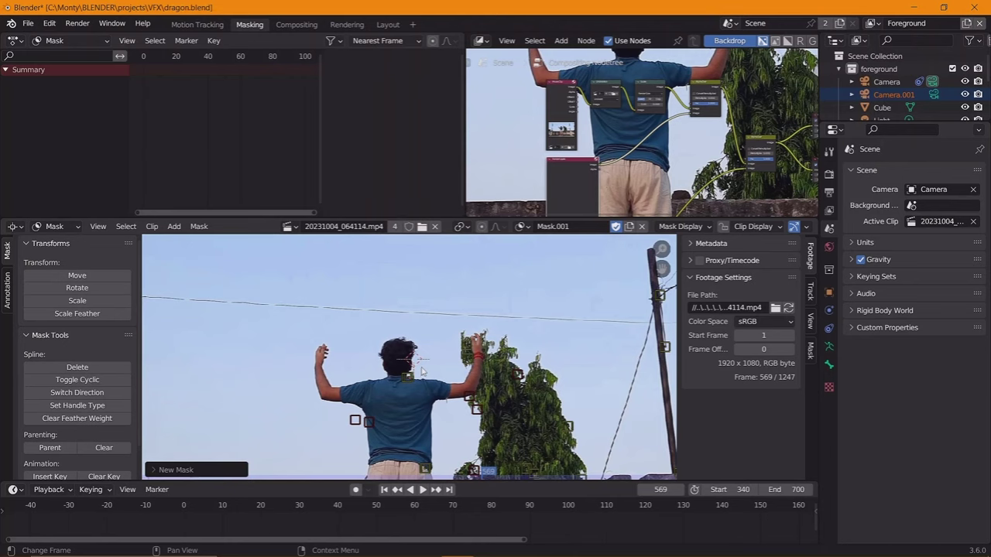
Outline the person with a rough hexagon of mask points, then go to frame 343
click(401, 276)
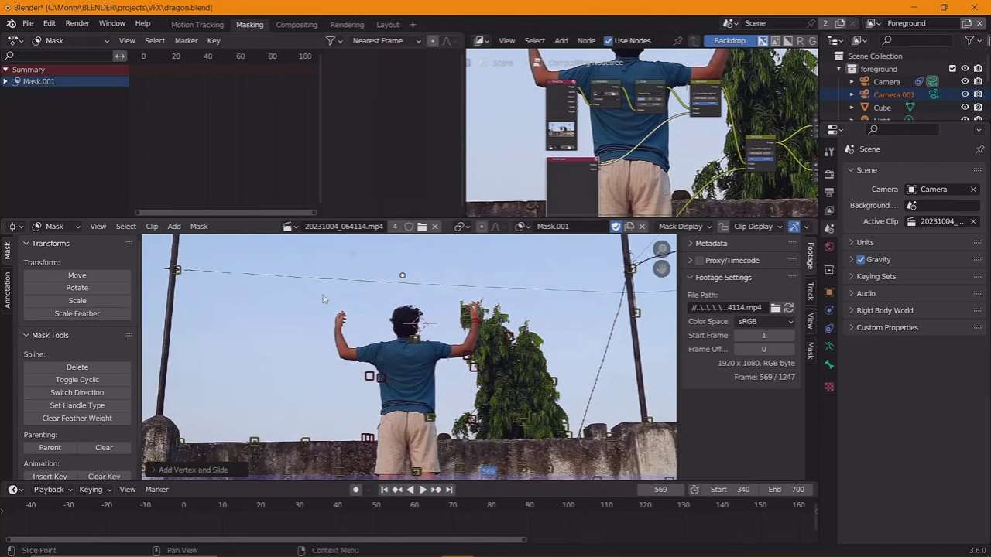
scroll(324, 445, down, 2)
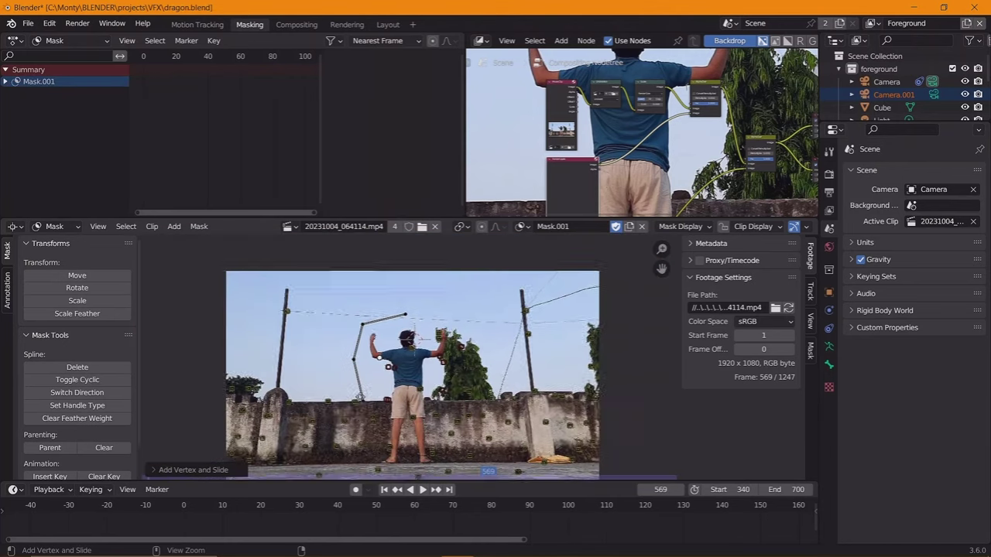
middle_drag(324, 446, 348, 353)
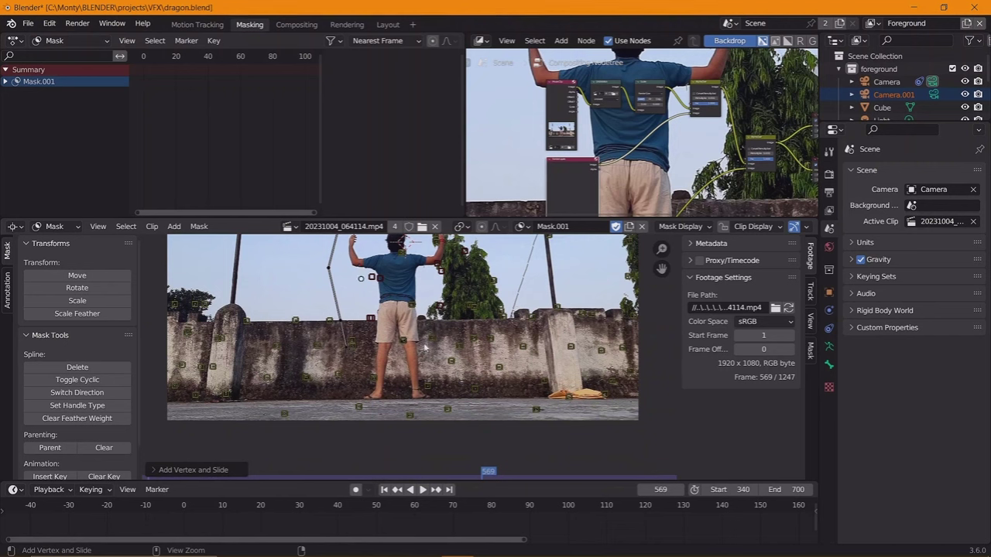
middle_drag(445, 296, 442, 391)
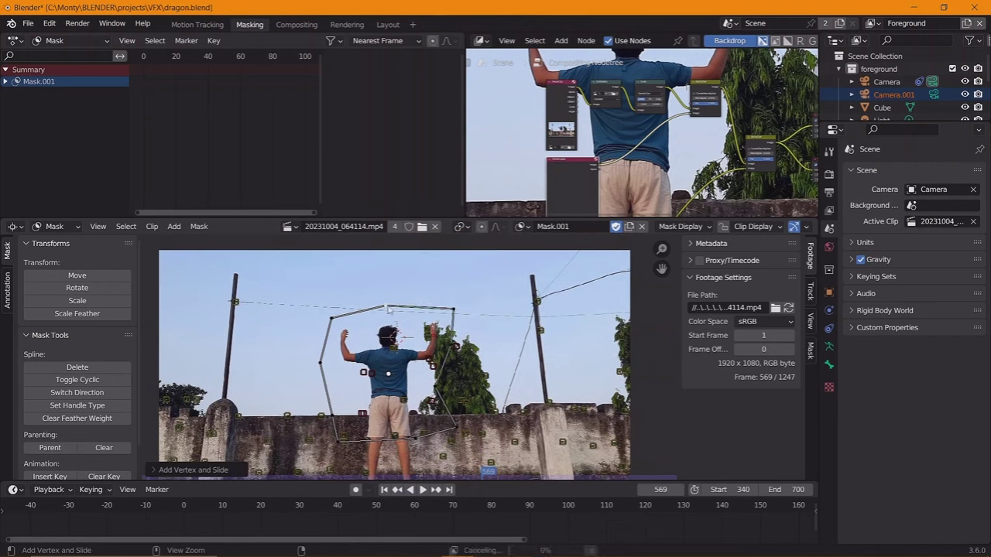
scroll(390, 308, up, 2)
scroll(406, 289, down, 2)
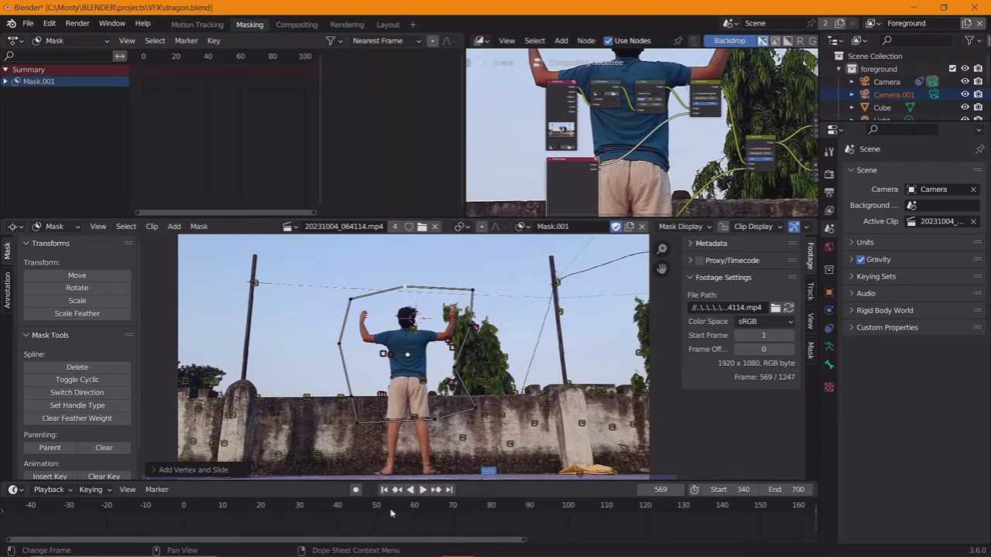
scroll(391, 513, down, 5)
click(185, 505)
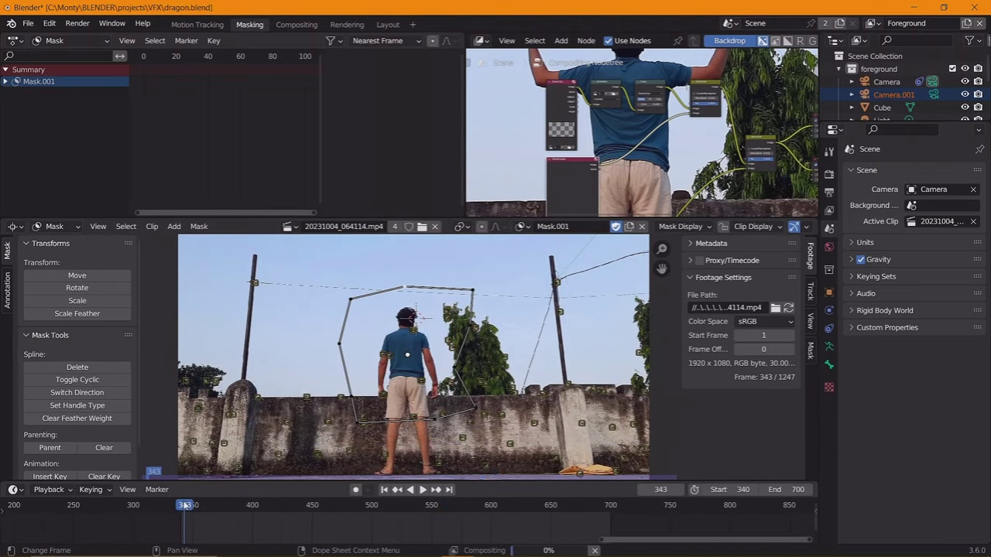
Preview the footage, then move the lower-right and left mask points at frame 451
key(space)
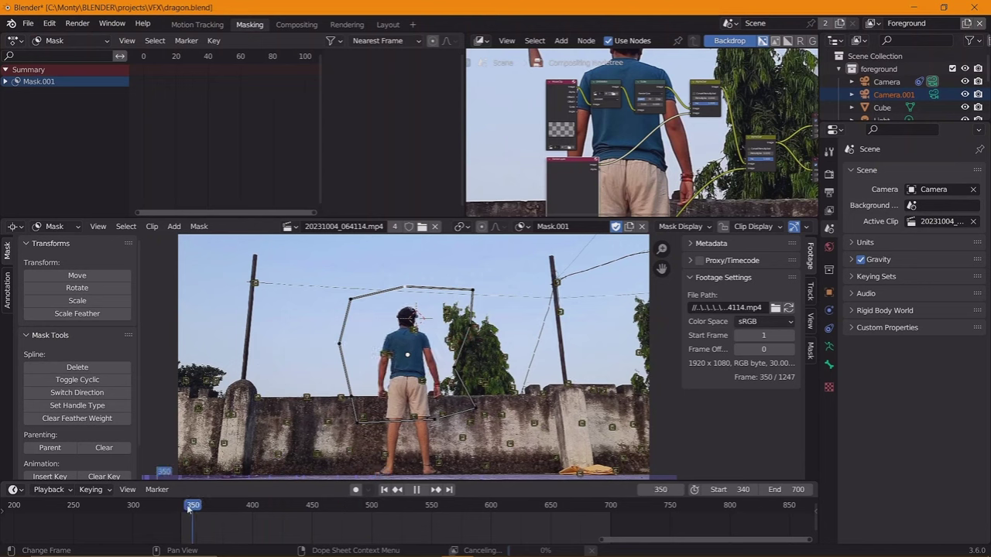
key(Escape)
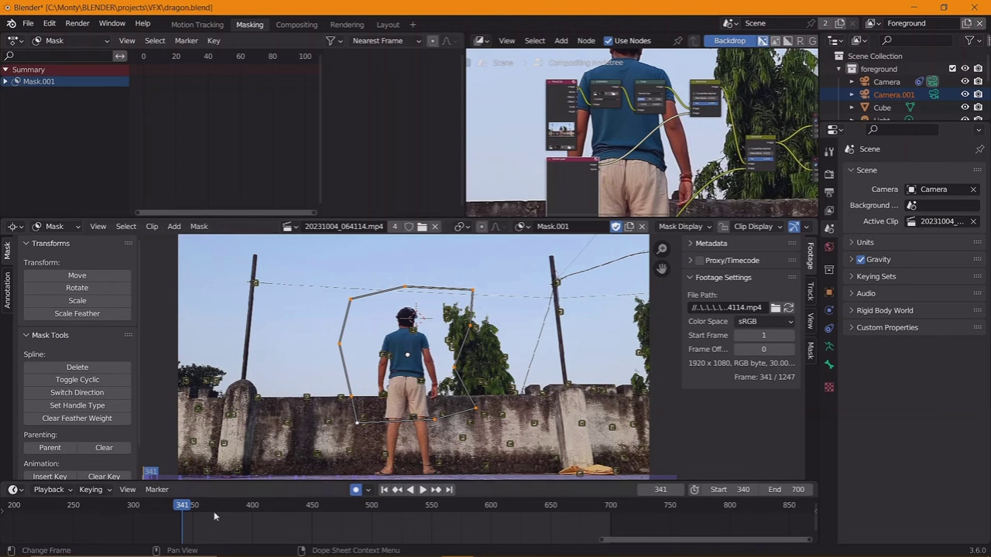
key(Up)
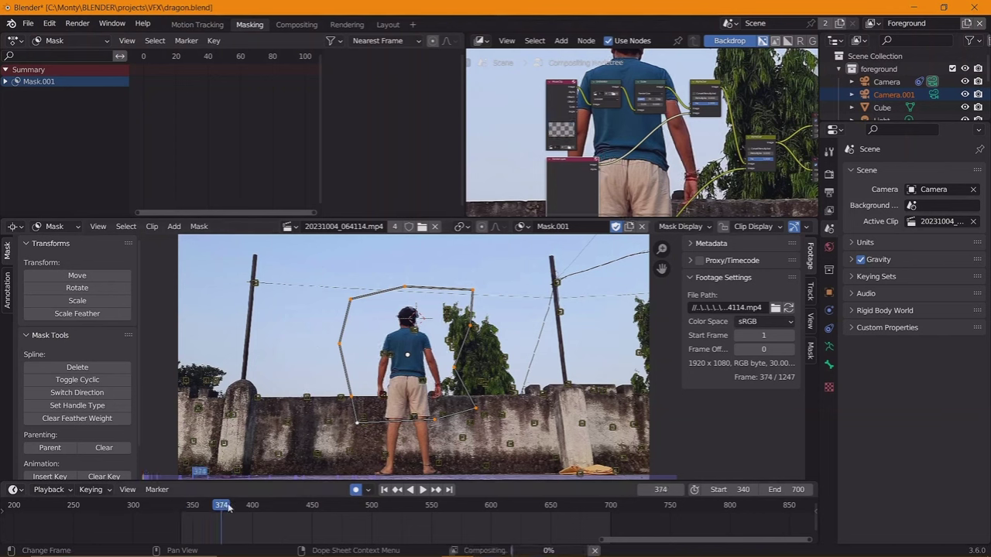
click(313, 507)
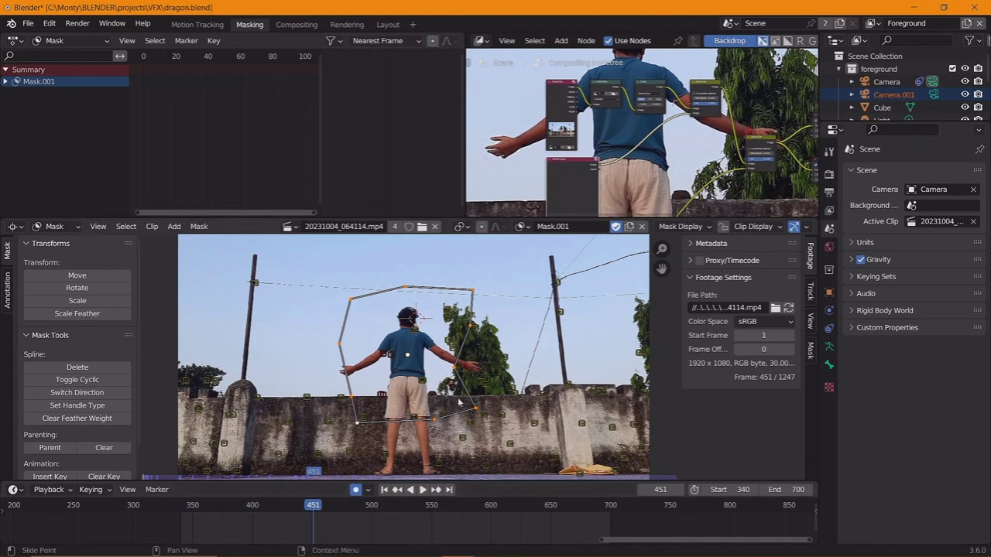
drag(475, 408, 474, 404)
drag(337, 348, 317, 371)
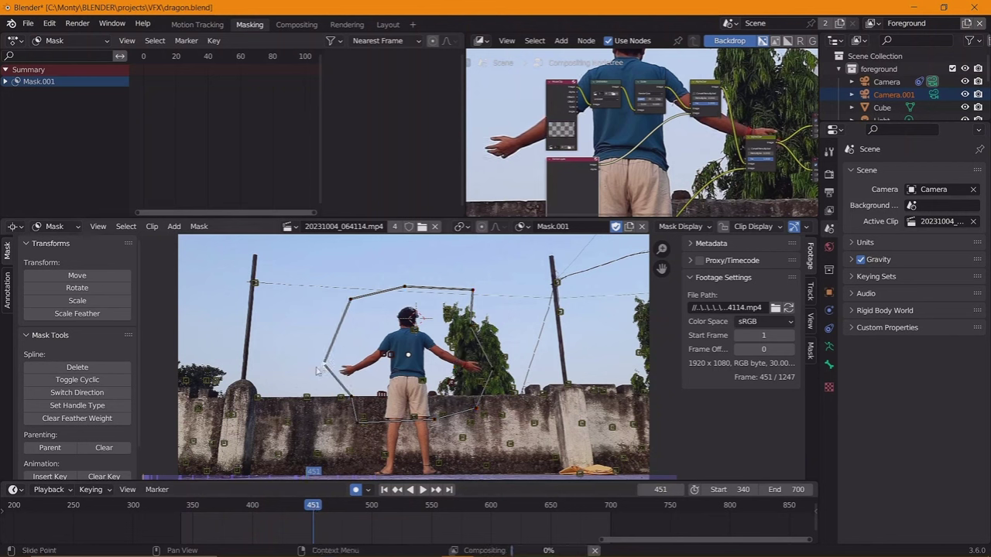
Reshape the mask around the arms at frames 464, 498 and 552
drag(284, 508, 328, 509)
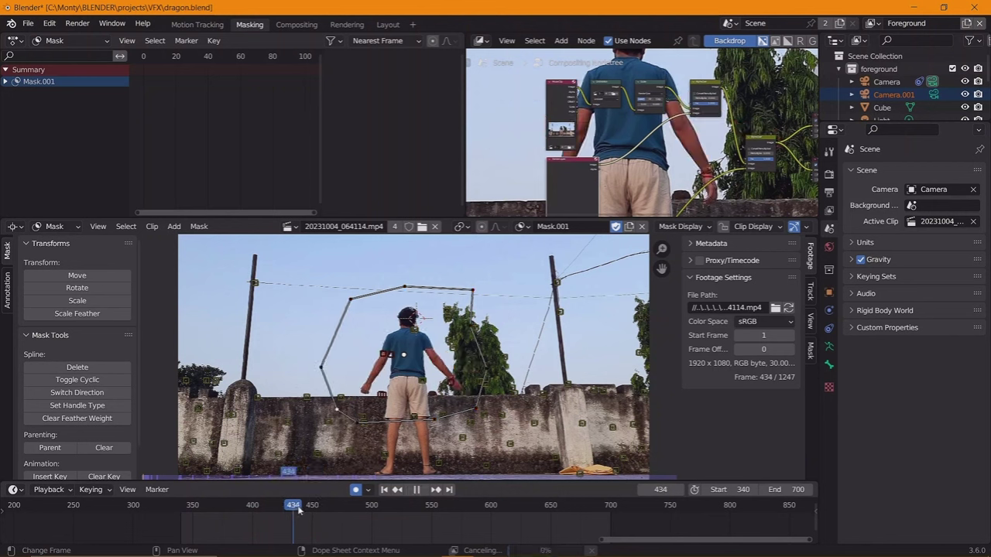
drag(471, 326, 502, 326)
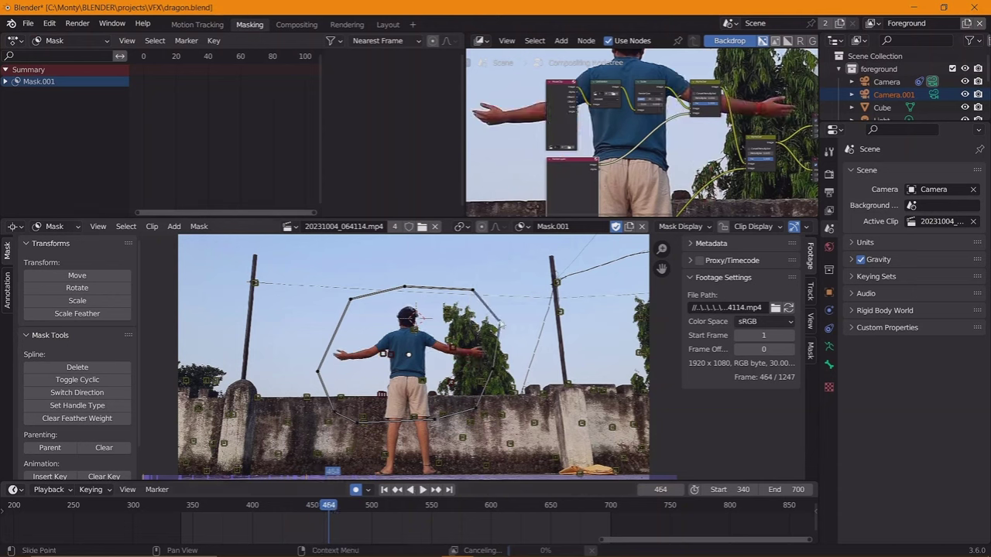
drag(351, 299, 329, 306)
drag(329, 509, 374, 509)
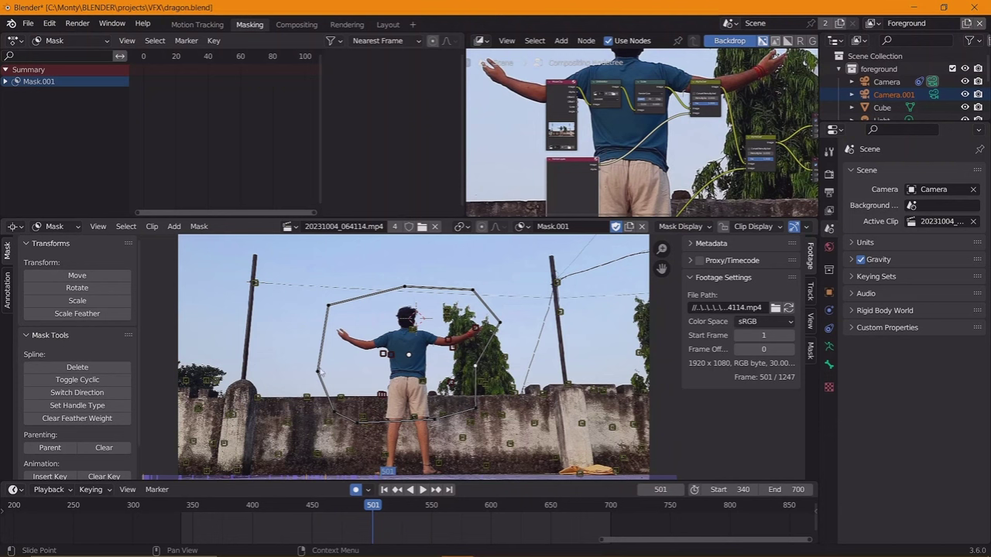
drag(320, 372, 349, 377)
drag(401, 509, 433, 508)
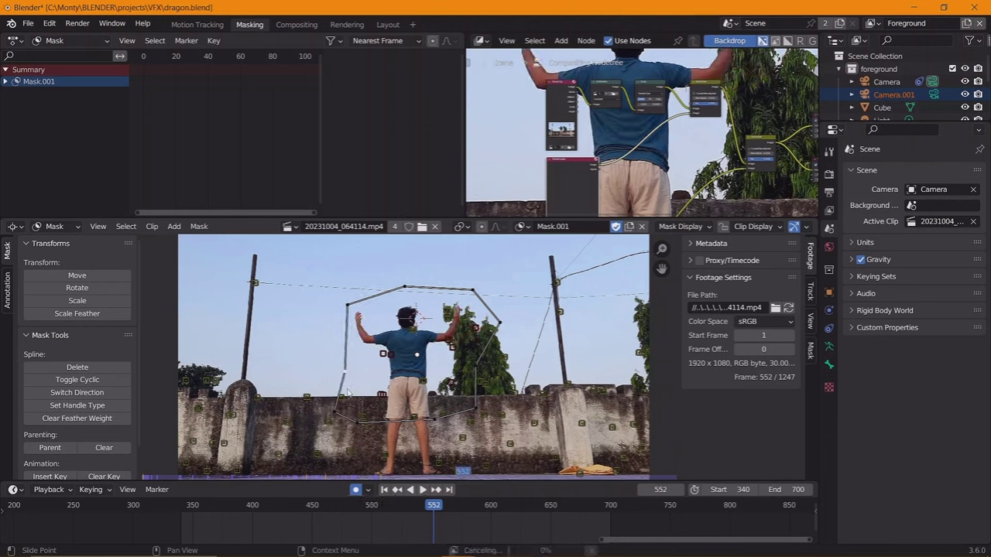
drag(331, 415, 369, 372)
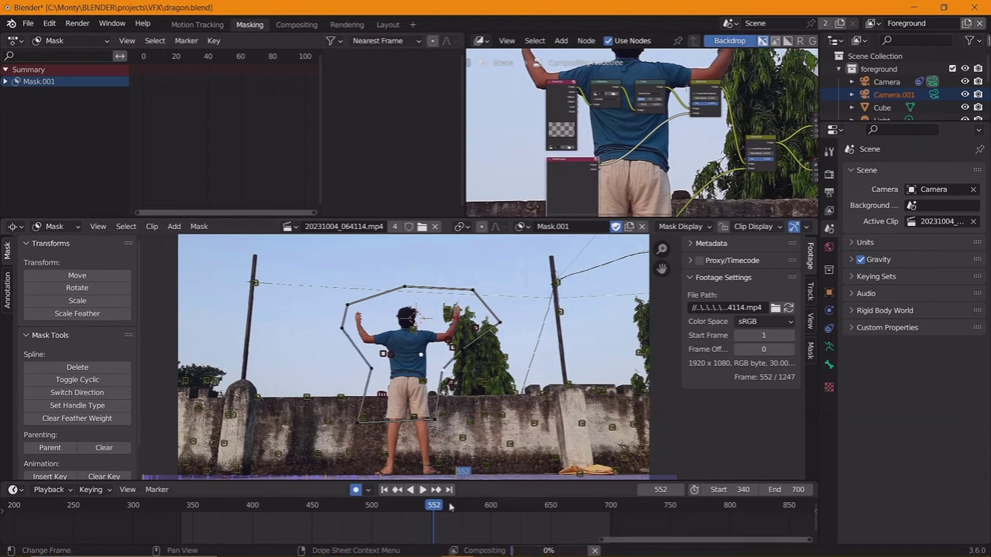
Play back to check the mask, then move on past frame 700
key(space)
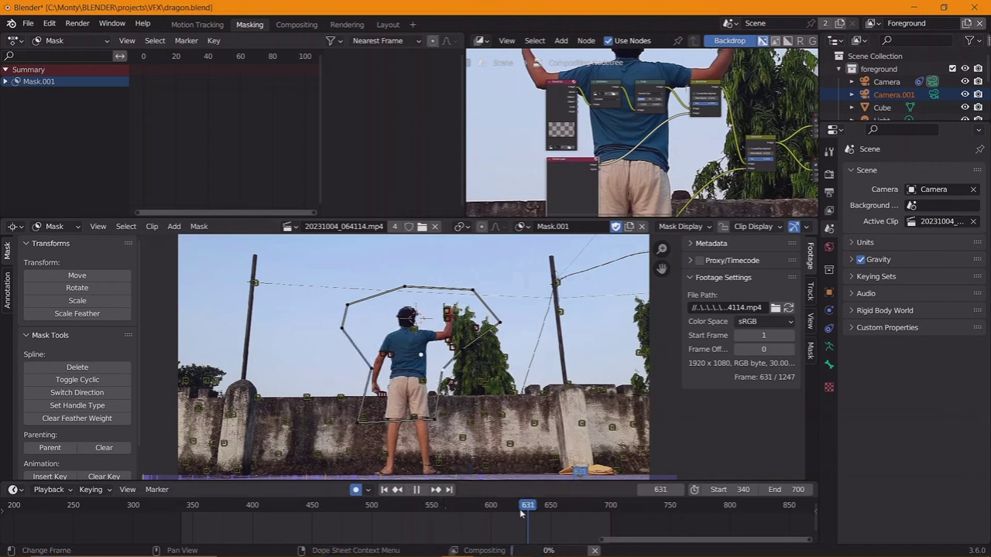
key(space)
key(space)
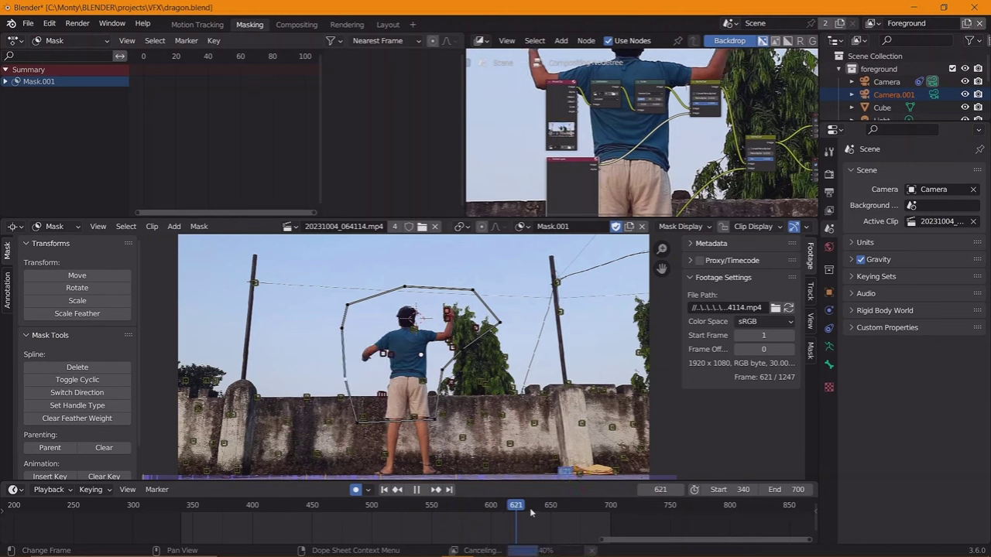
mouse_move(597, 518)
mouse_down()
mouse_move(631, 519)
mouse_move(467, 509)
mouse_move(286, 515)
mouse_up()
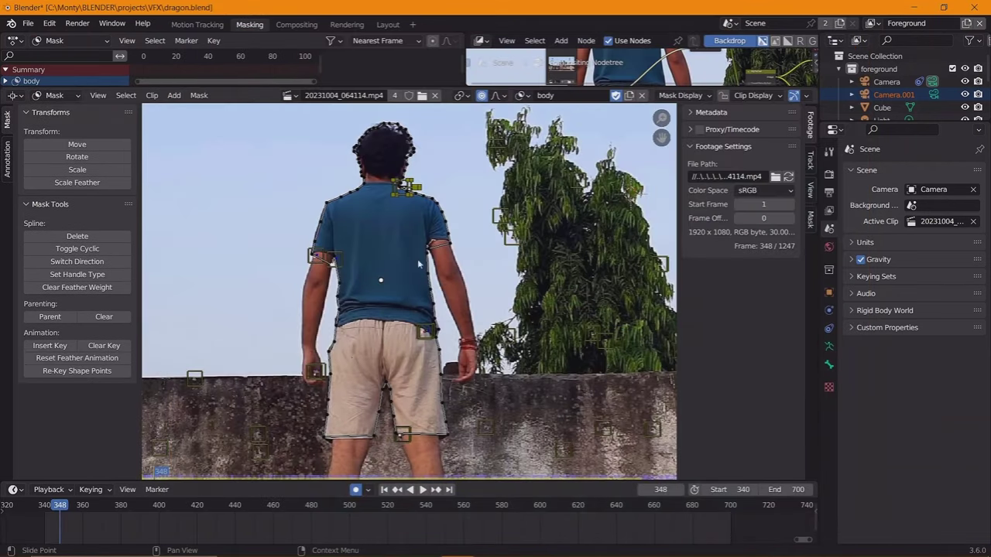
scroll(259, 286, up, 2)
scroll(260, 287, up, 2)
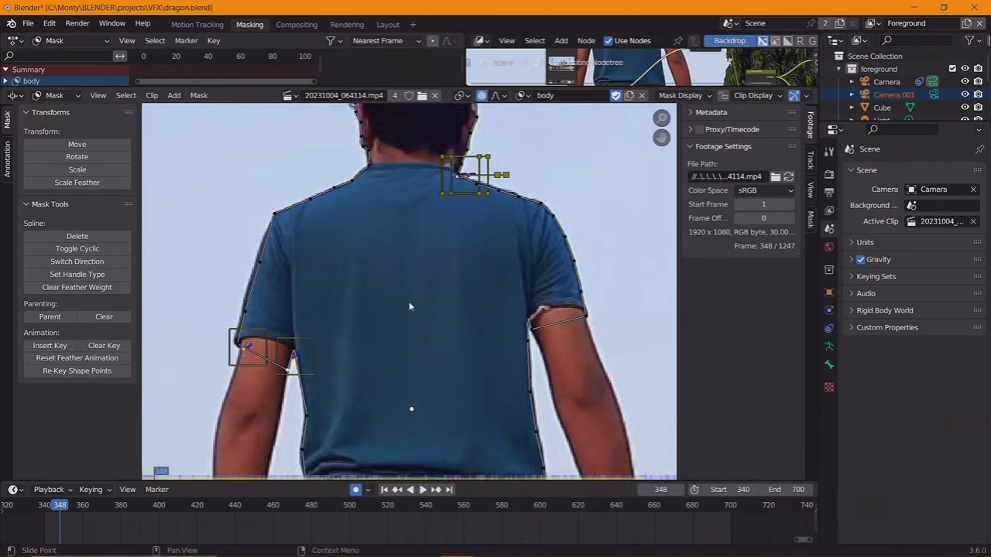
scroll(259, 286, up, 3)
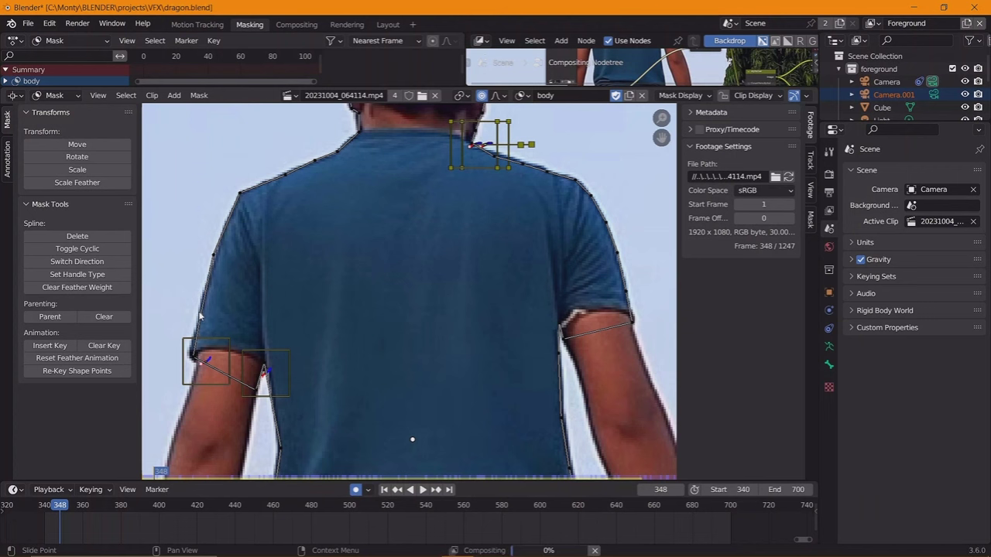
scroll(189, 327, down, 2)
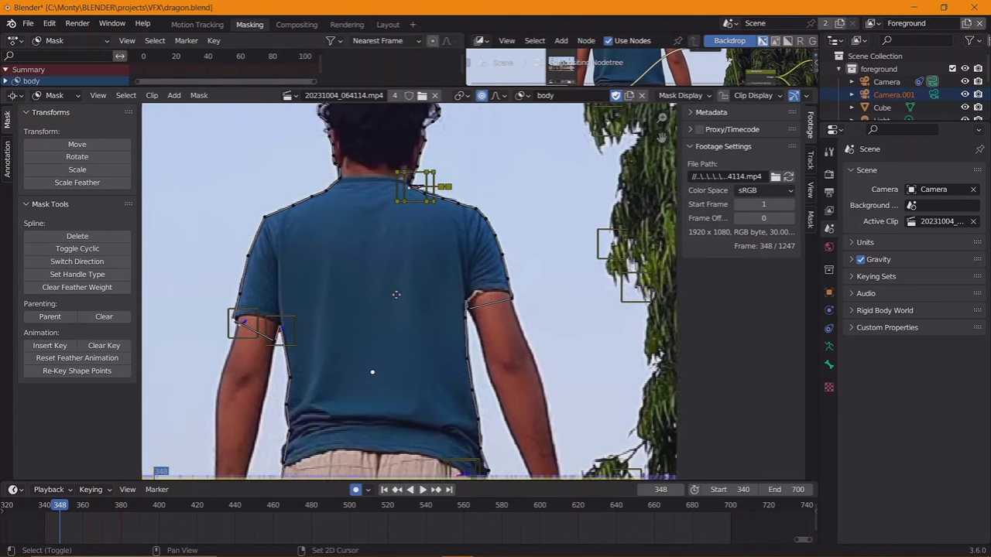
mouse_move(480, 287)
middle_down()
mouse_move(443, 300)
mouse_move(486, 291)
middle_up()
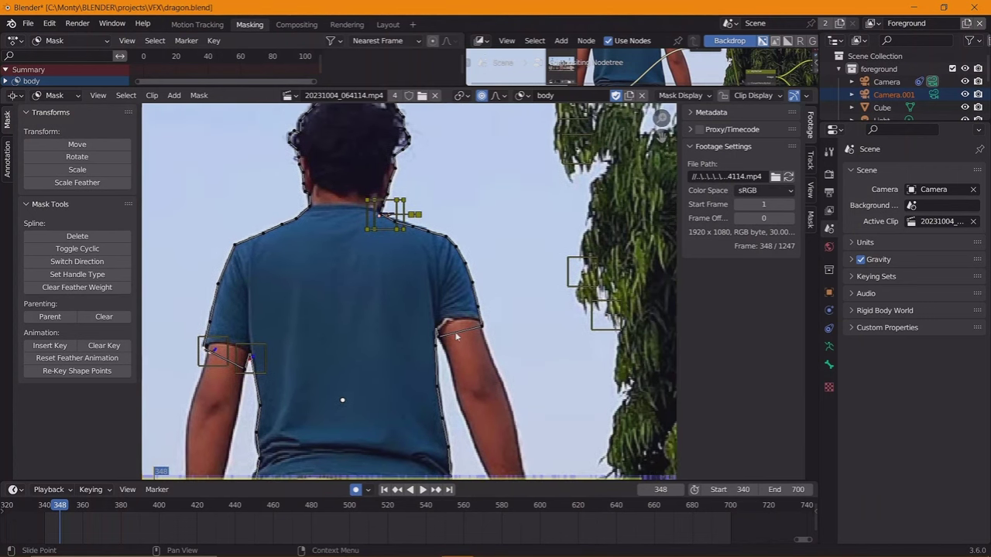
key(Left)
key(Left)
key(Left)
key(Left)
key(Left)
key(Left)
key(Left)
key(Left)
key(Left)
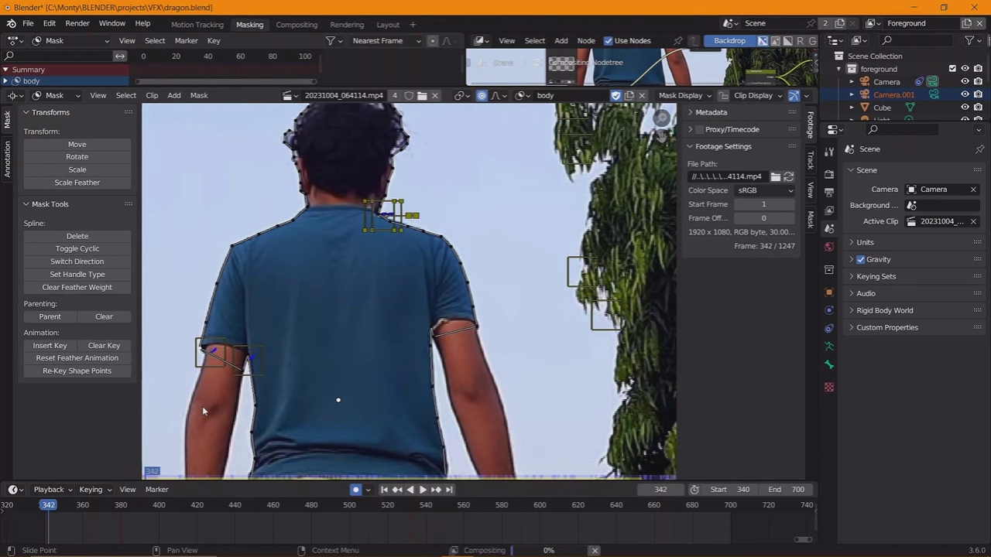
key(Left)
key(Left)
key(Left)
key(Right)
key(Right)
key(Right)
key(Right)
key(Right)
key(Right)
key(Right)
key(Right)
key(Right)
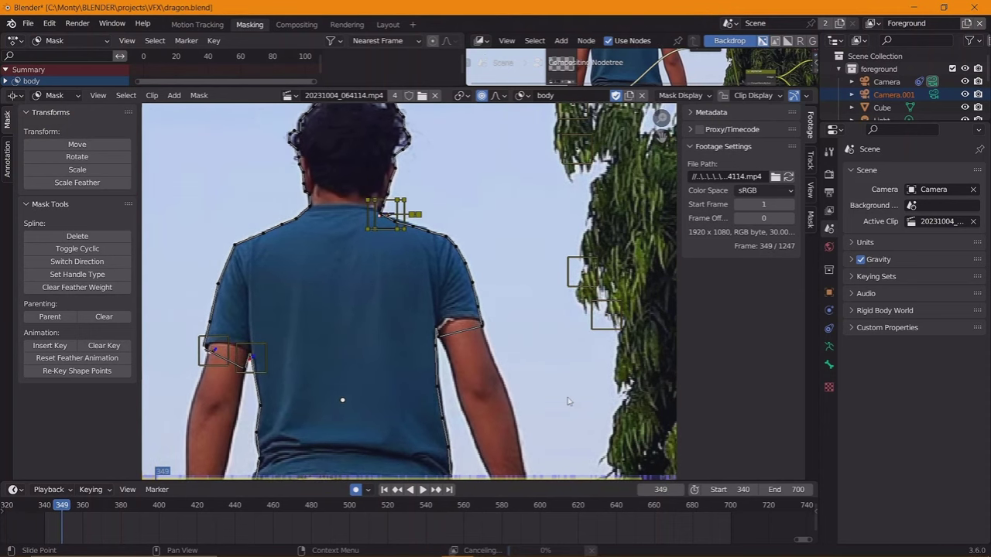
key(Right)
key(Right)
key(Right)
key(Right)
key(Right)
key(Right)
key(Right)
key(Right)
key(Right)
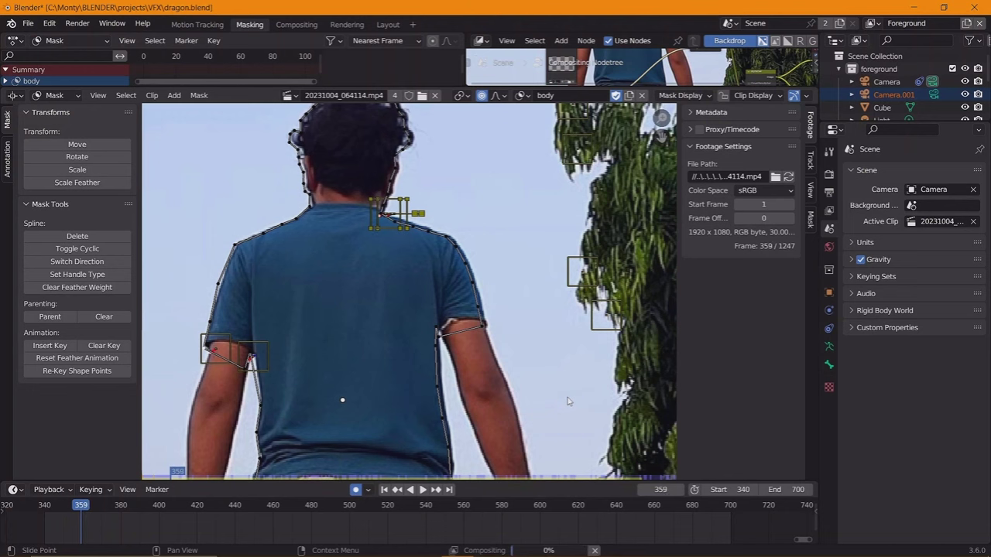
scroll(471, 337, up, 2)
scroll(430, 298, up, 1)
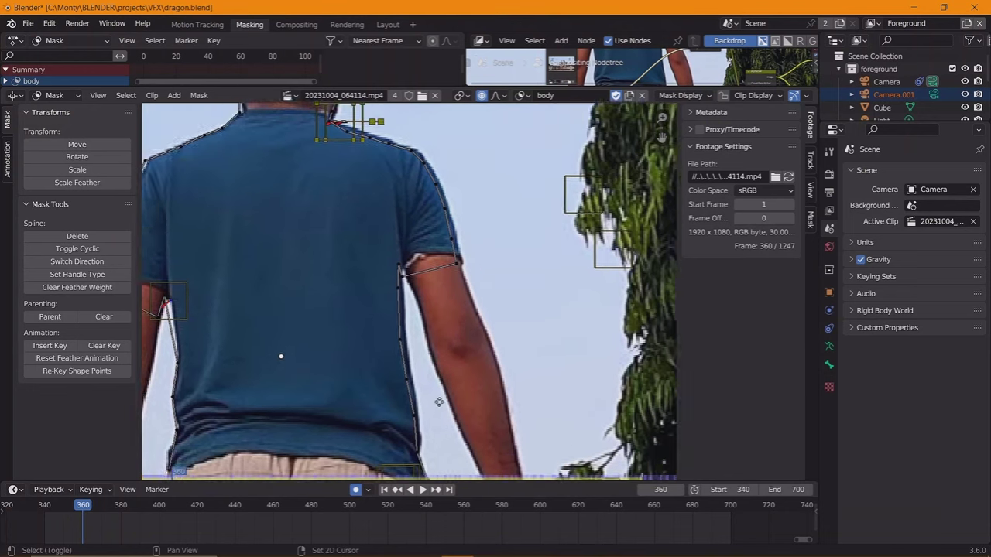
scroll(430, 298, up, 1)
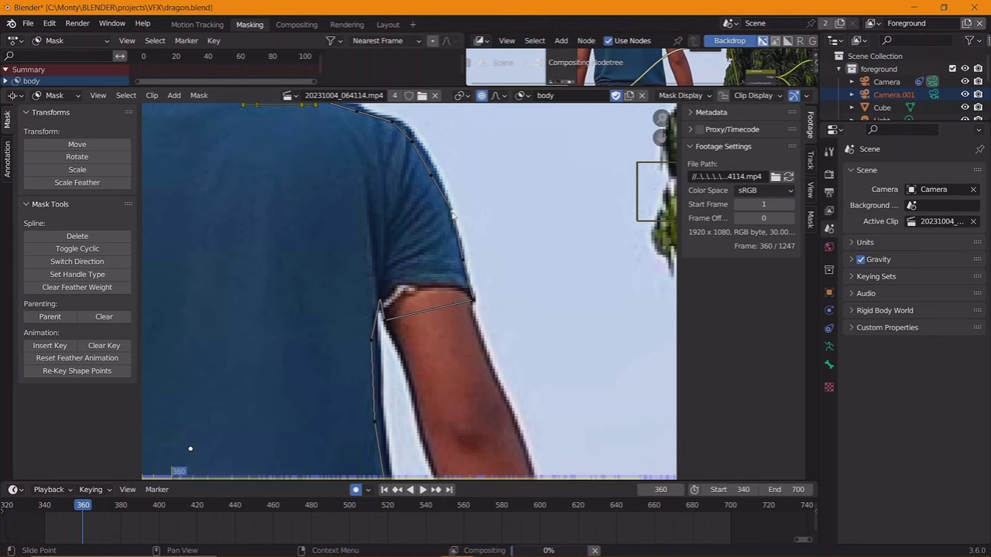
middle_drag(453, 216, 488, 343)
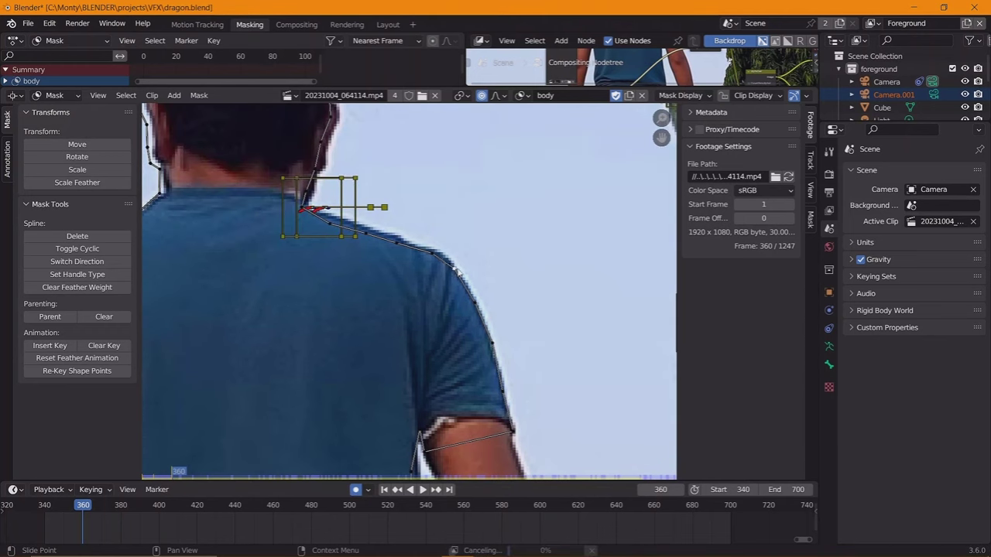
middle_drag(409, 260, 457, 313)
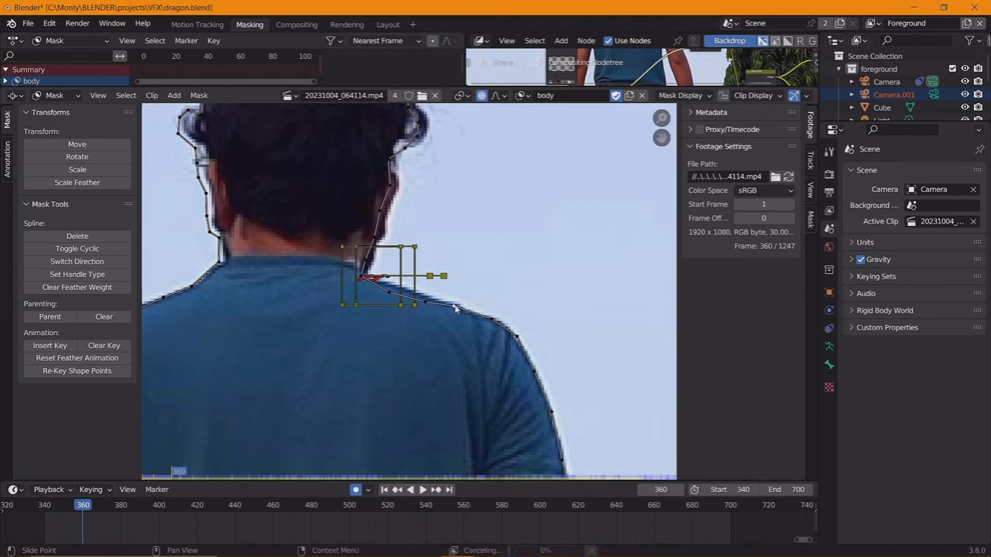
middle_drag(380, 269, 396, 319)
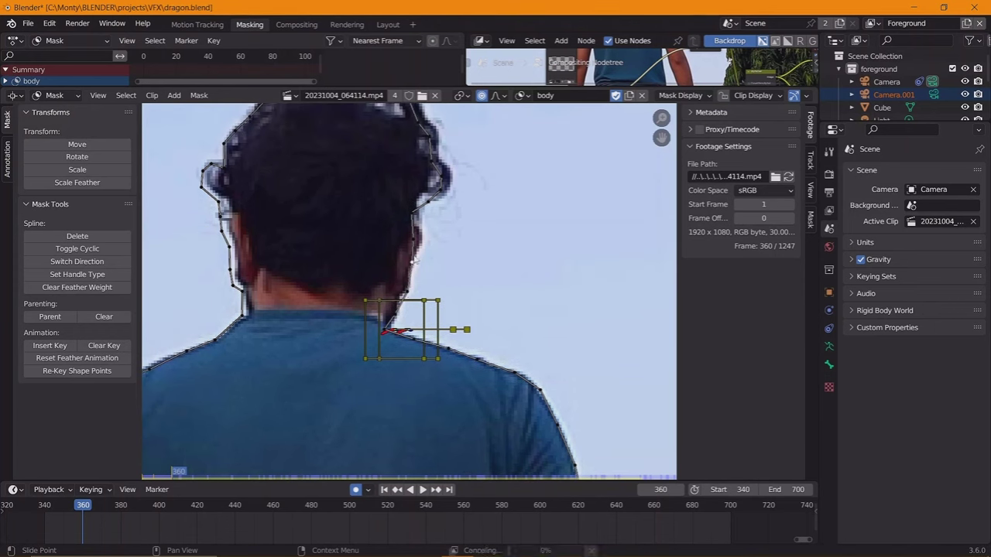
mouse_move(421, 241)
middle_down()
mouse_move(423, 285)
mouse_move(533, 241)
middle_up()
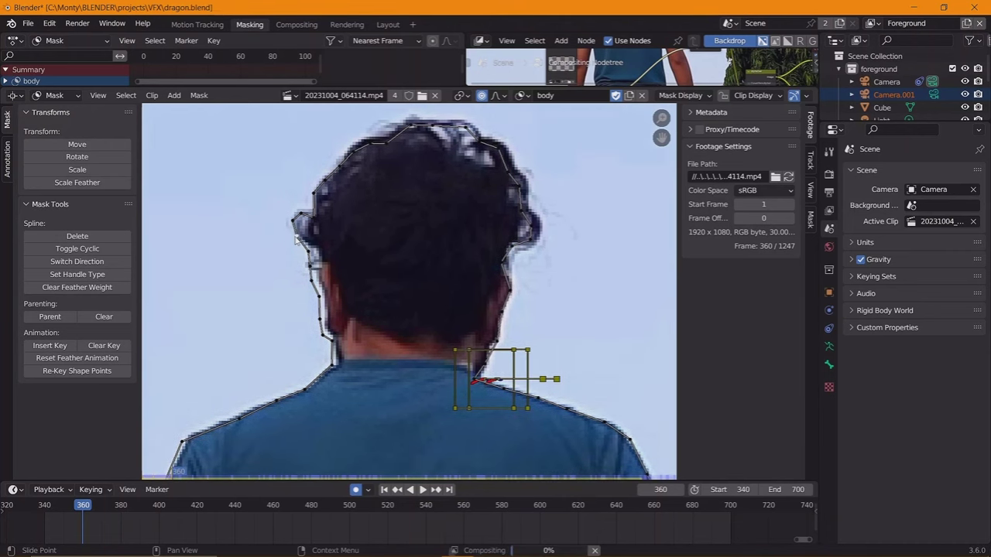
drag(316, 253, 329, 264)
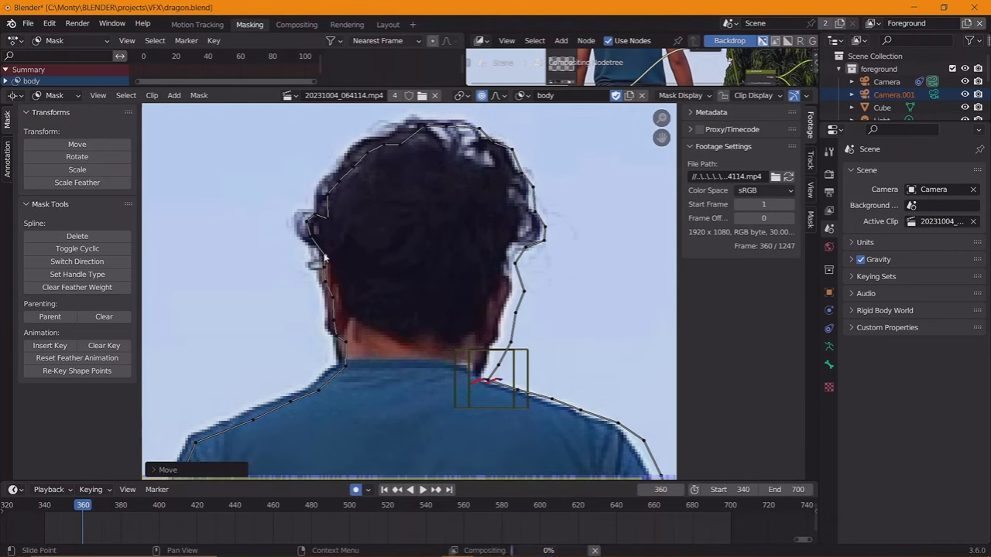
click(324, 257)
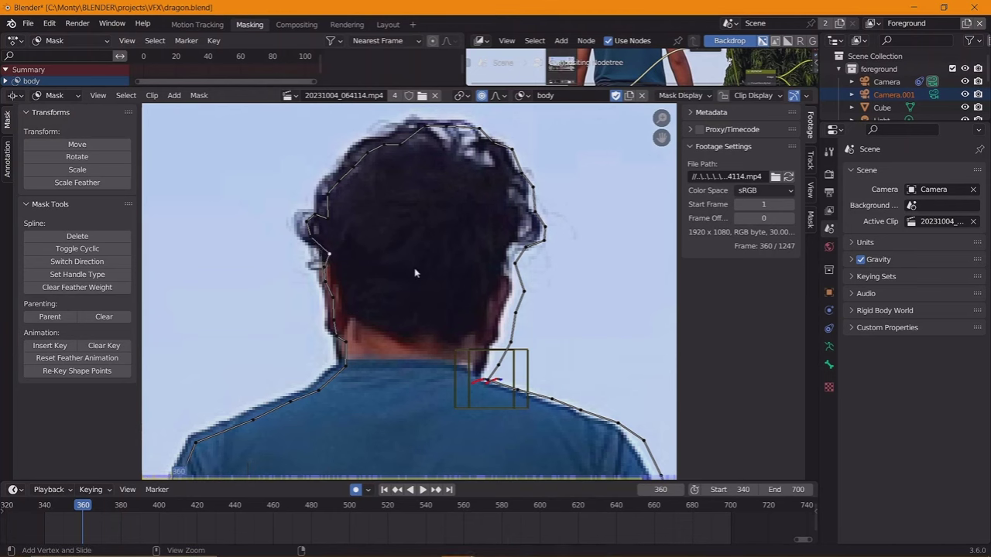
key(ctrl+z)
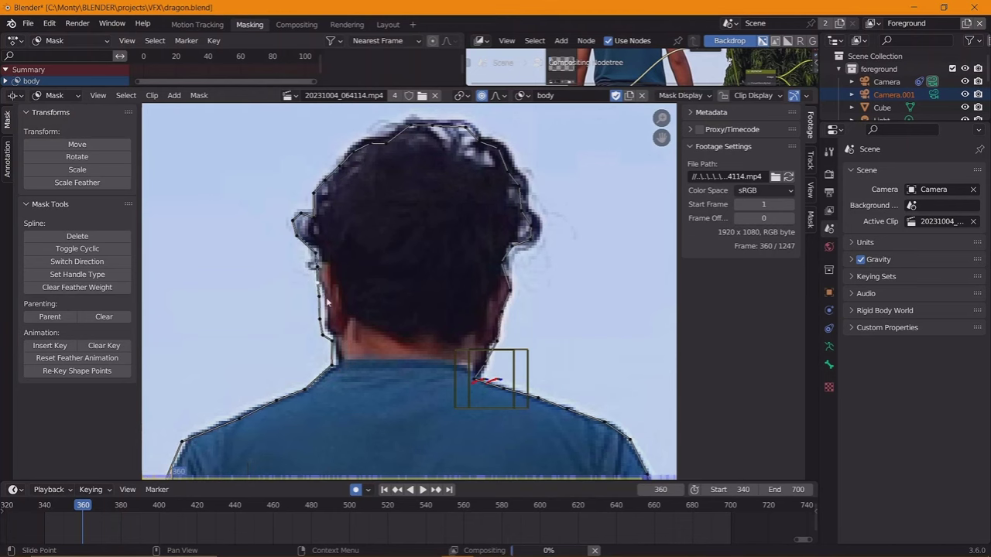